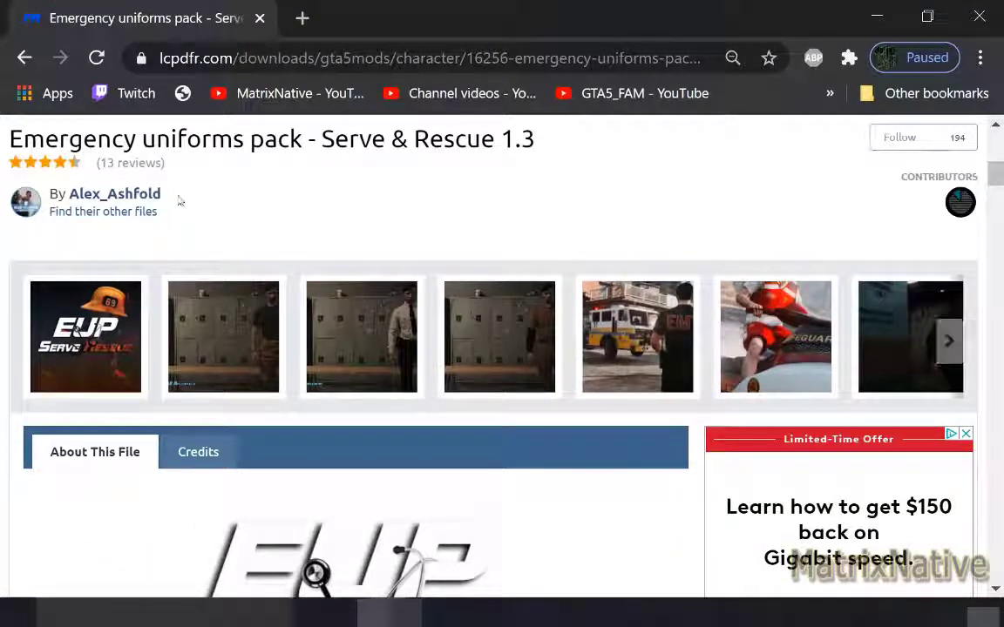
Step: Download the Emergency uniforms pack - Serve & Rescue 1.3 file from its mod page
scroll(467, 237, "down", 5)
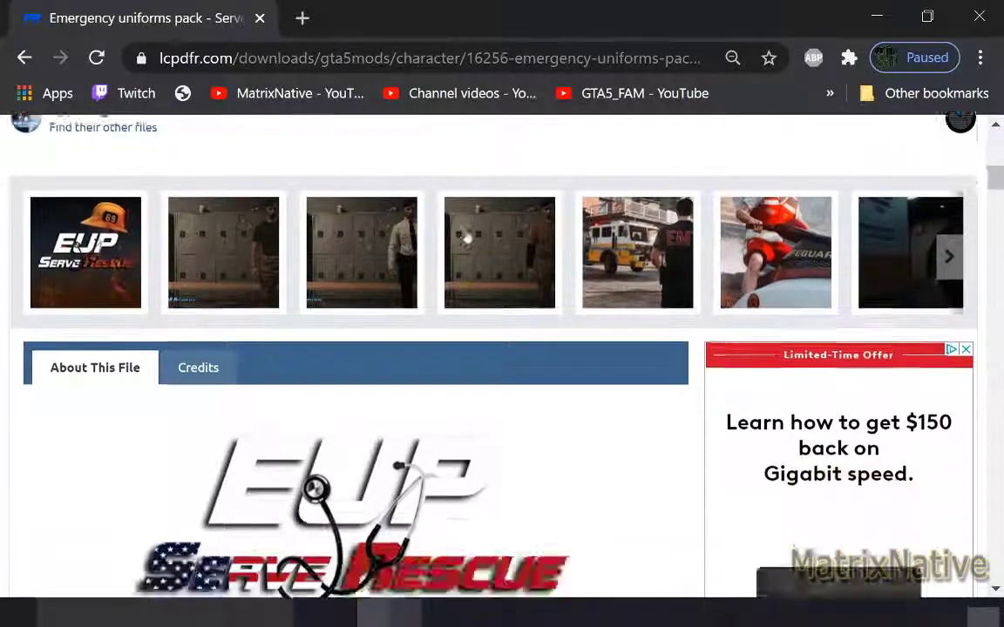
scroll(453, 224, "down", 1)
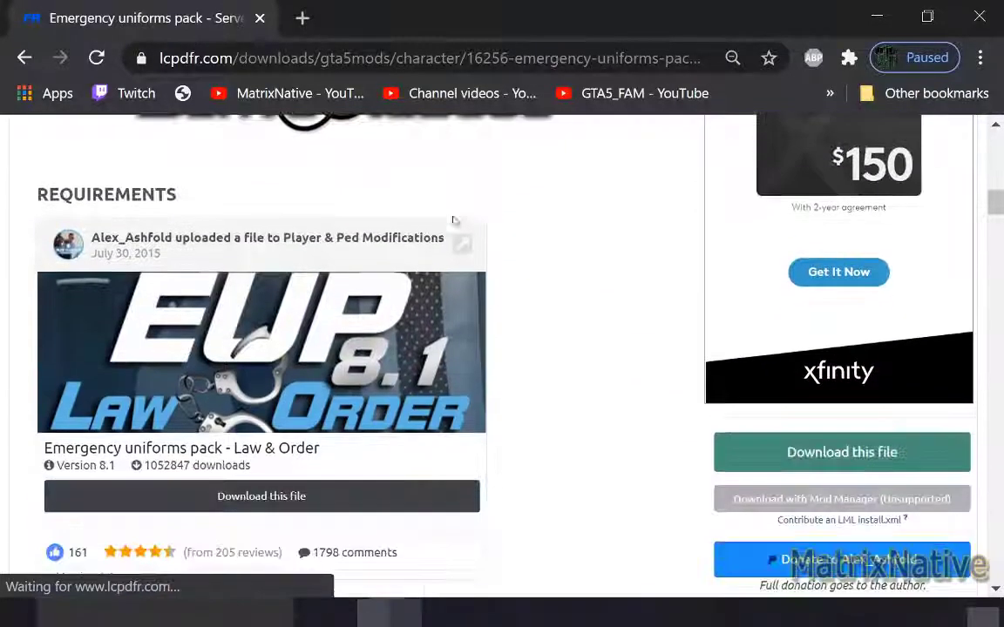
left_click(810, 448)
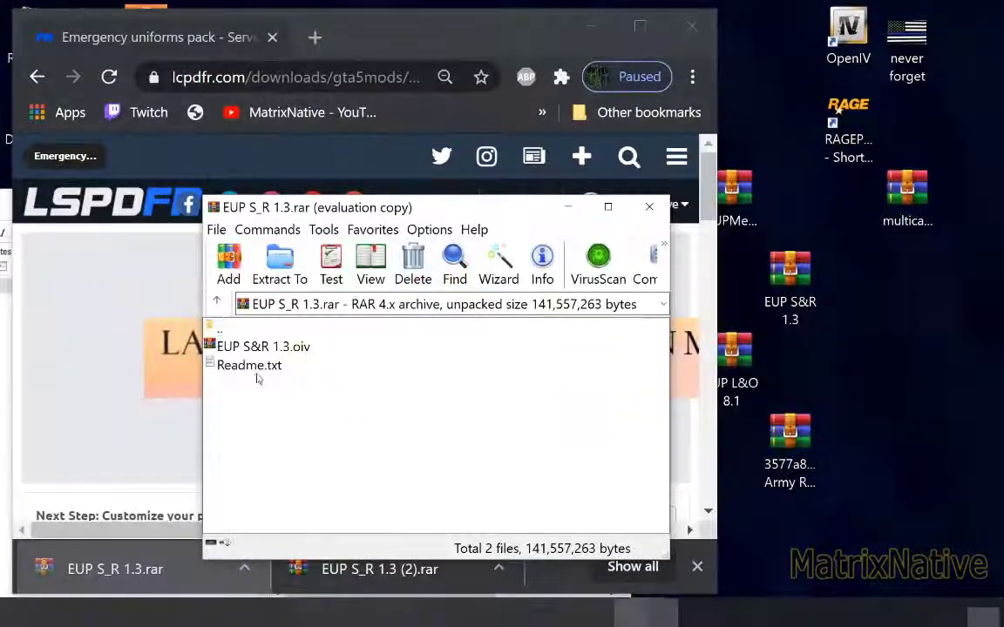
Step: Extract EUP S&R 1.3.oiv from the EUP S_R 1.3.rar archive to the desktop and put the downloaded archive there too
left_click_drag(261, 346, 862, 352)
left_click(488, 263)
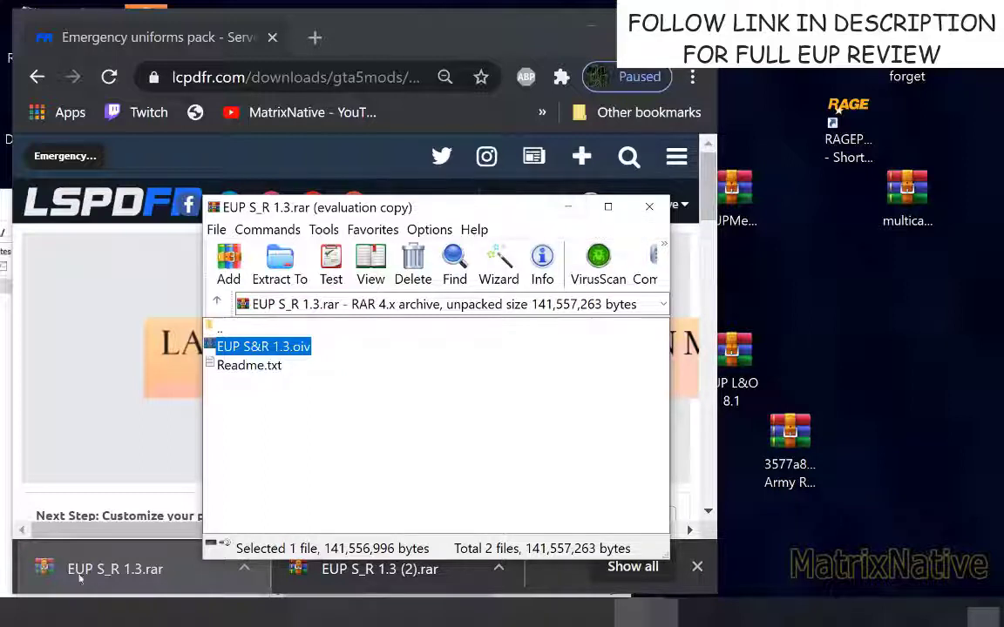
left_click_drag(54, 572, 836, 381)
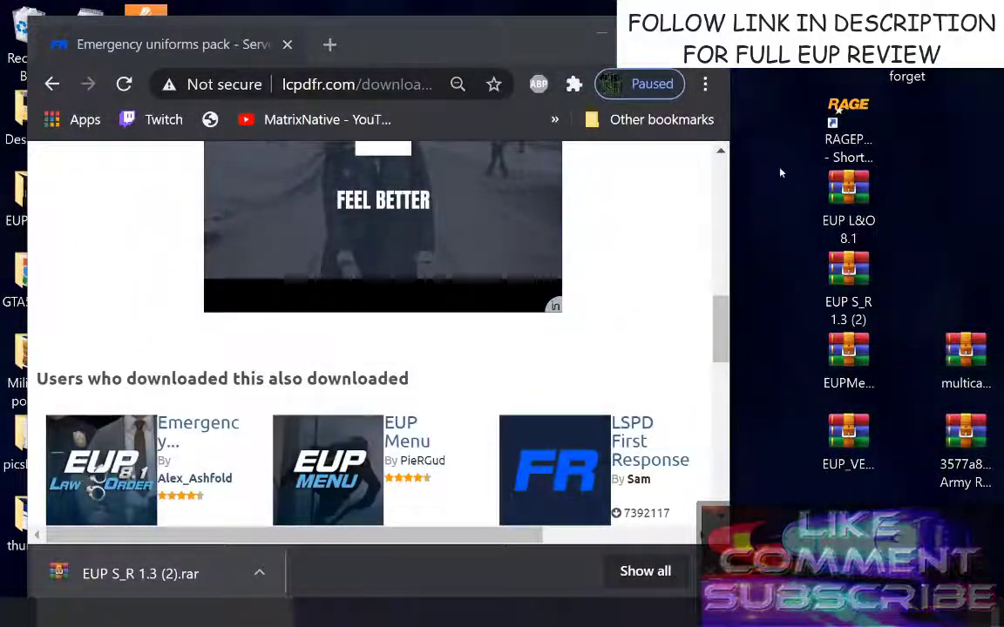
left_click_drag(774, 177, 697, 148)
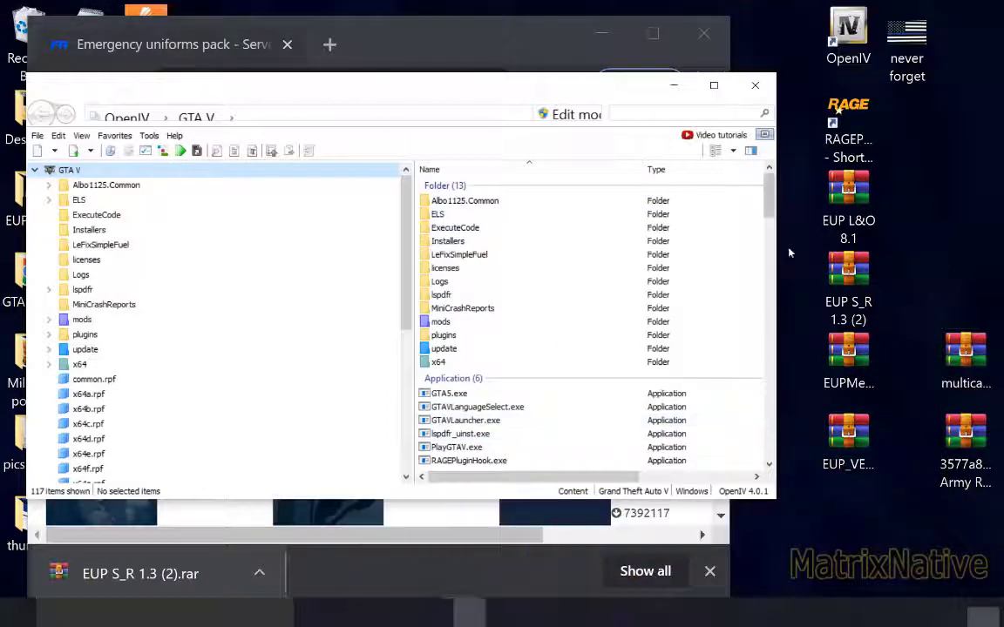
Step: Switch to OpenIV and check in the ASI Manager that the required GTA V plugins are installed
left_click(847, 39)
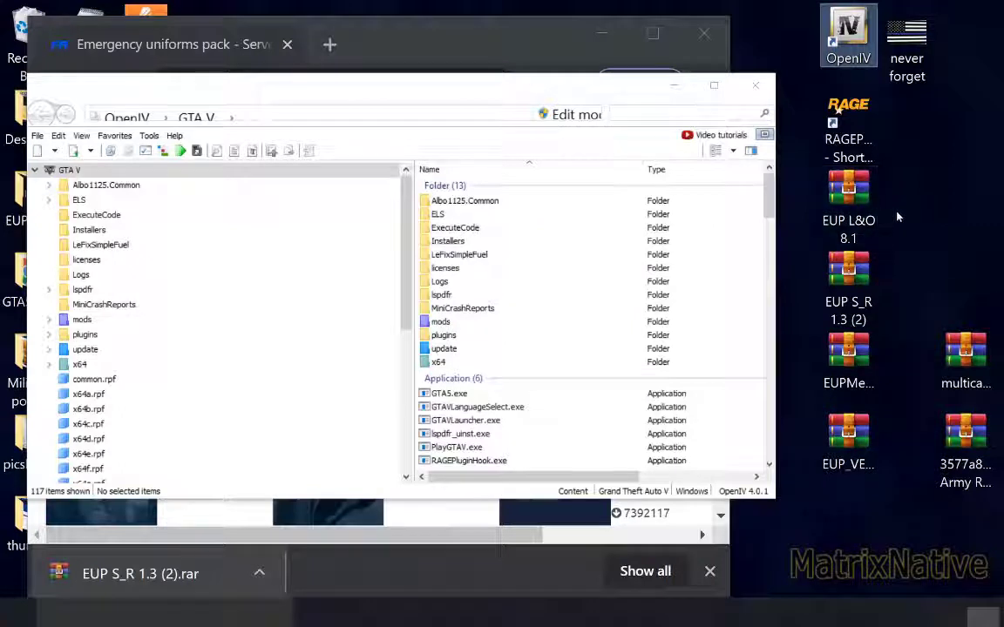
left_click(150, 136)
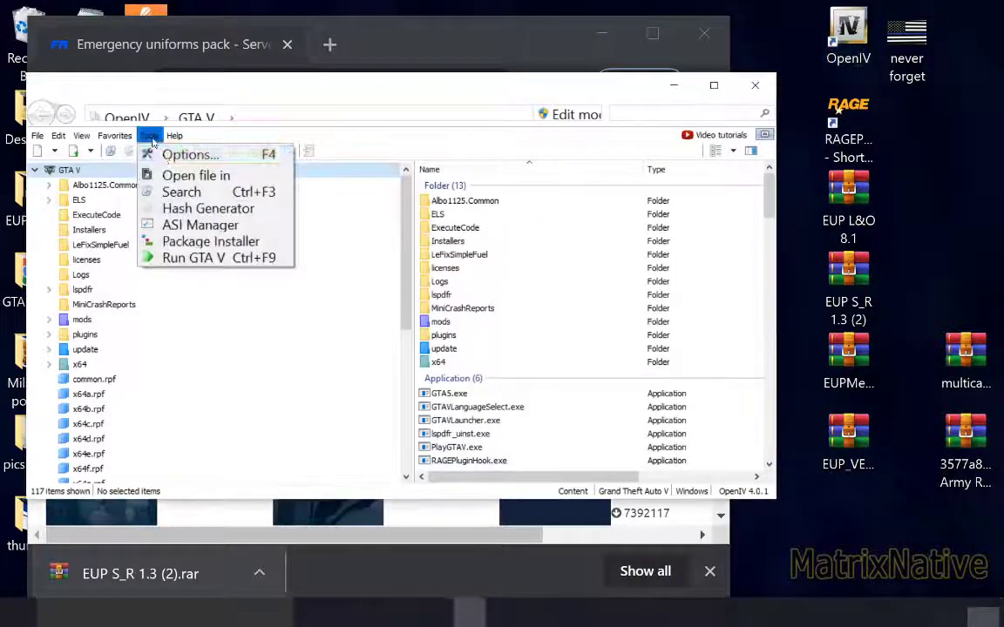
left_click(201, 227)
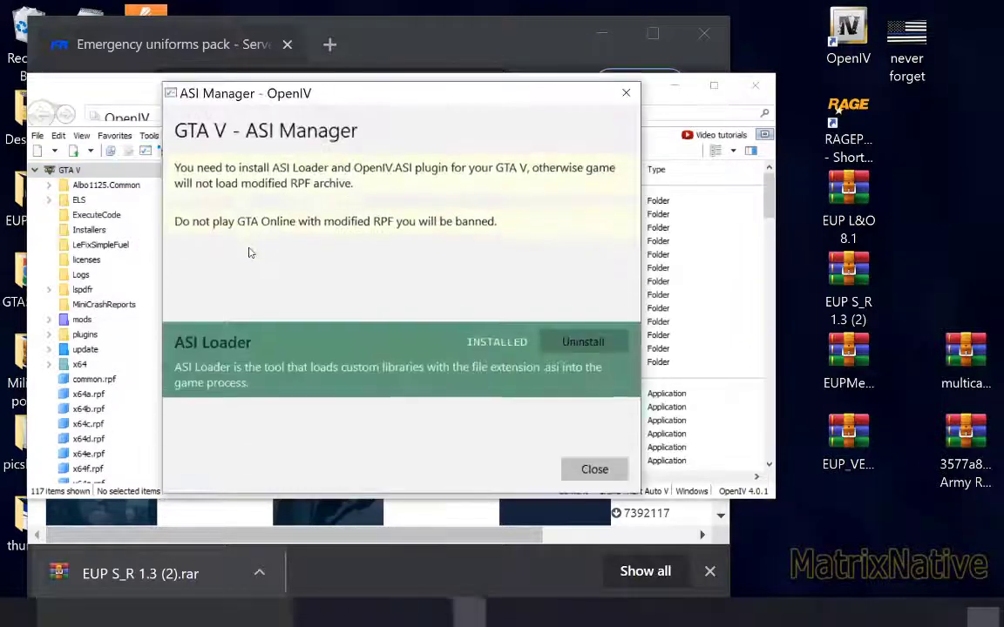
left_click(627, 94)
Step: Load the EUP L&O 8.1 package from the desktop into the Package Installer
left_click(149, 136)
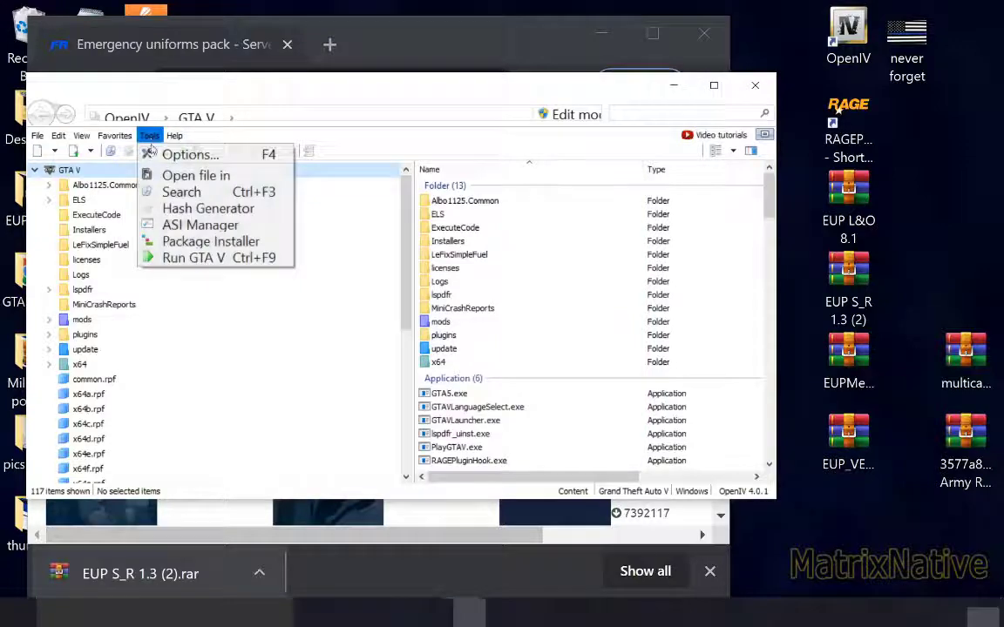
left_click(210, 241)
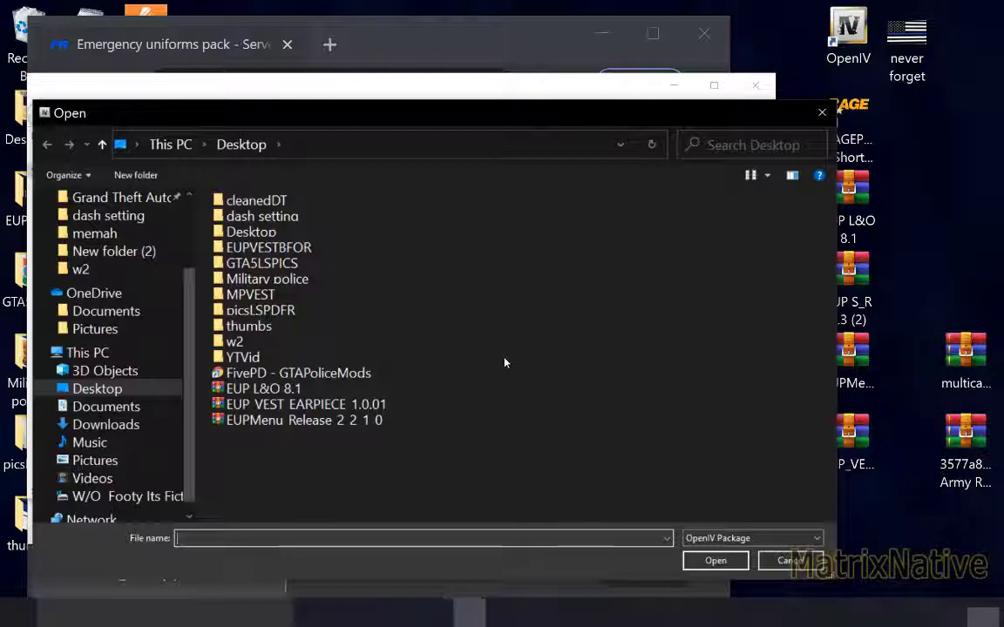
left_click(280, 392)
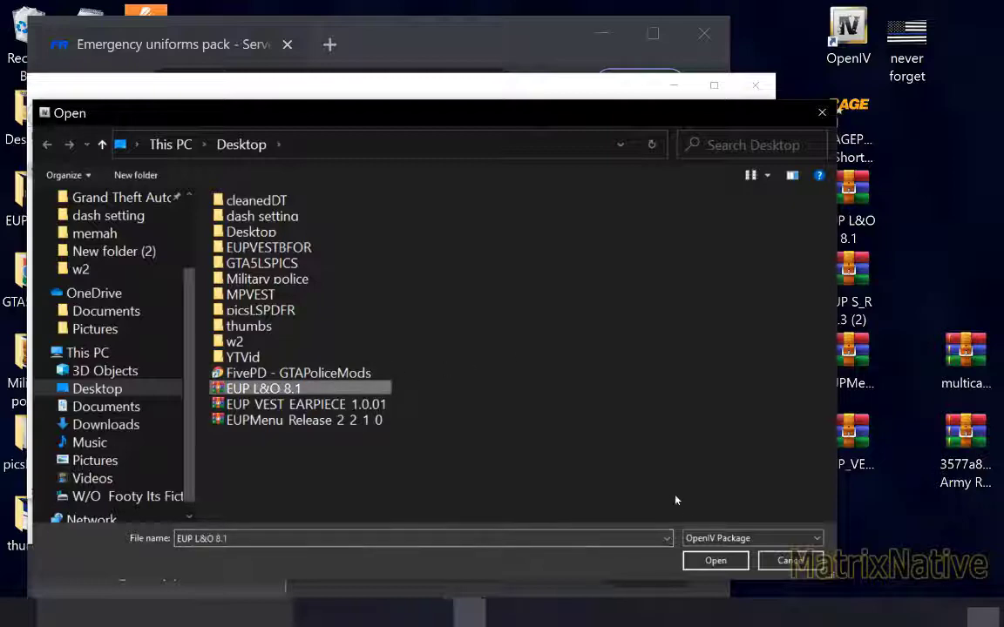
left_click(715, 561)
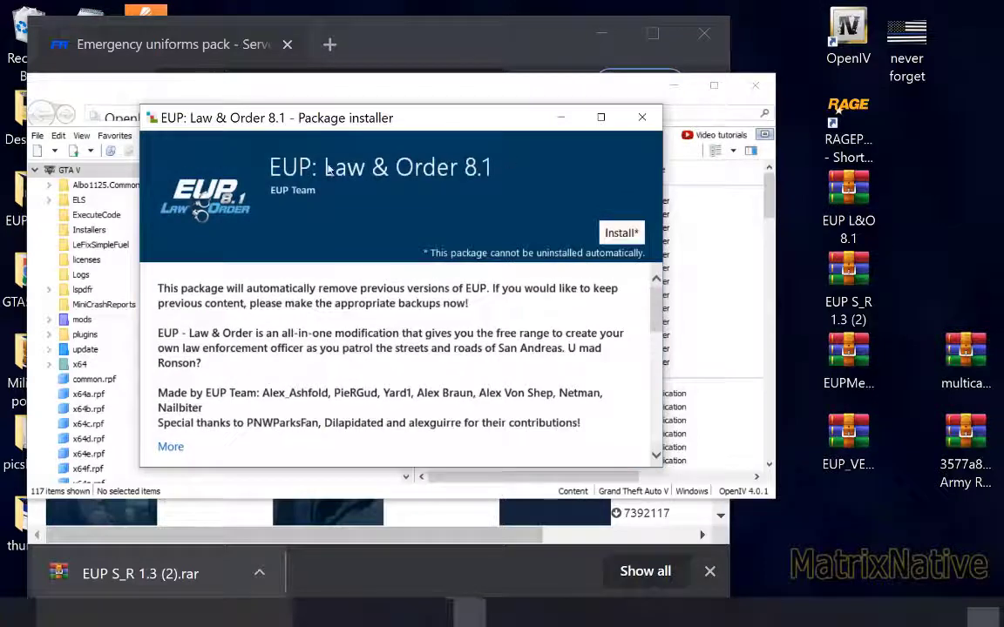
Step: Install EUP: Law & Order 8.1 into the "mods" folder and confirm the installation
left_click(619, 234)
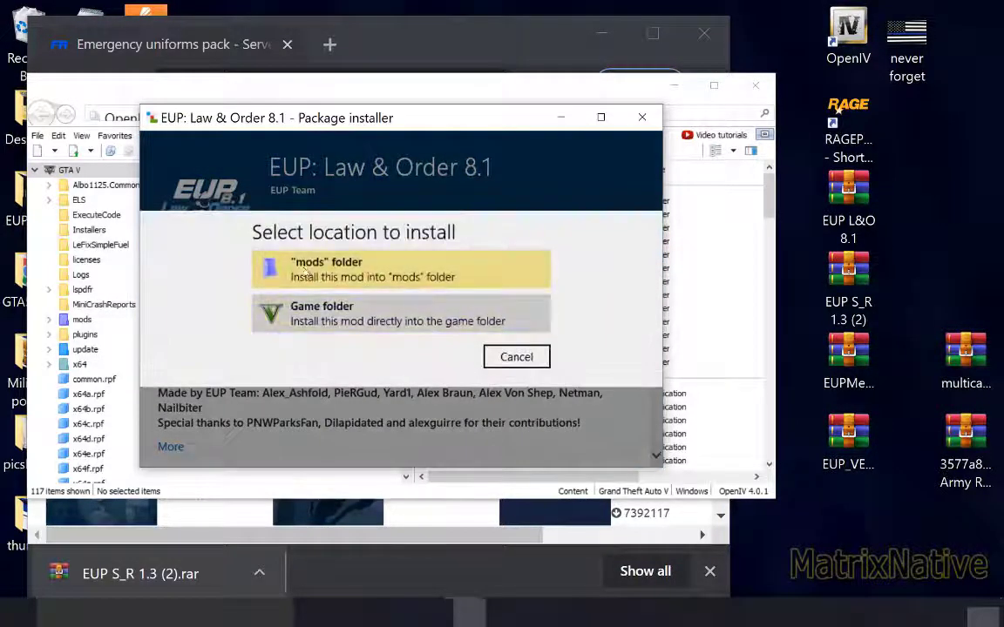
left_click(335, 277)
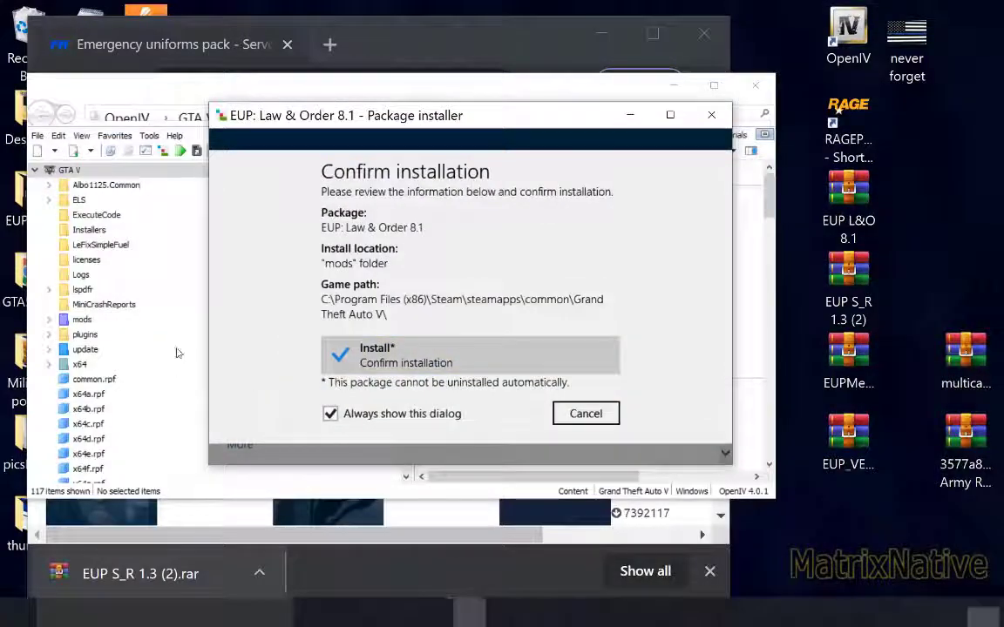
left_click(375, 357)
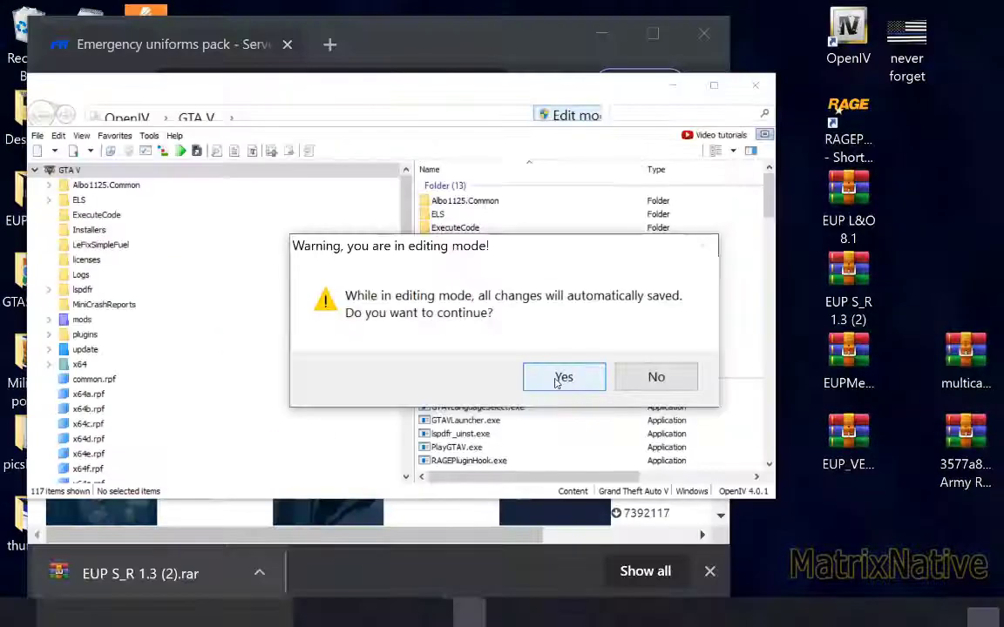
Step: Enable edit mode and review the ASI Loader, OpenIV.ASI and openCamera plugins in the ASI Manager
left_click(559, 379)
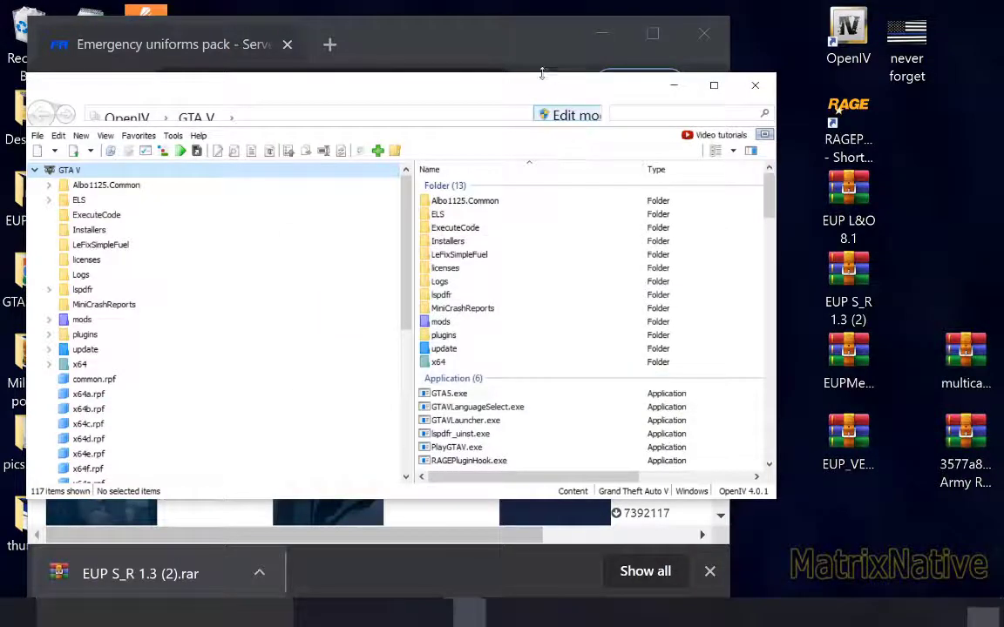
left_click_drag(541, 78, 535, 85)
left_click(167, 144)
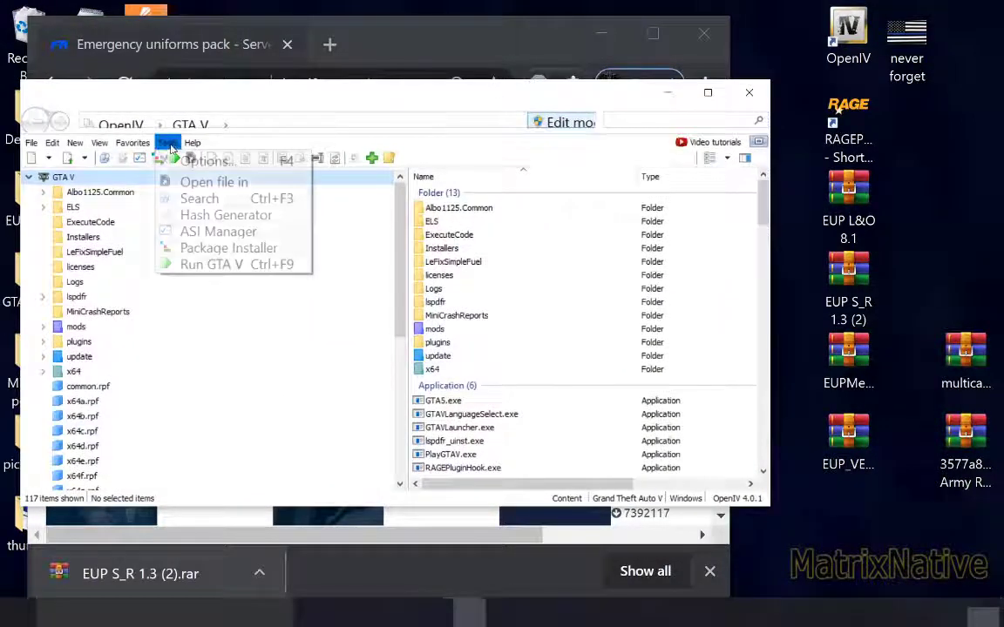
left_click(201, 233)
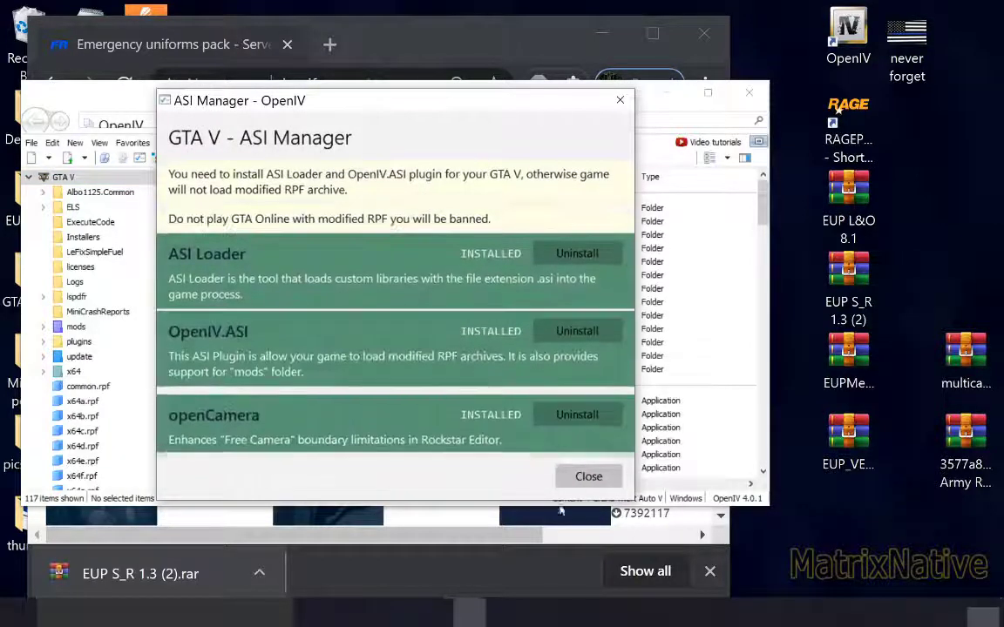
key("Escape")
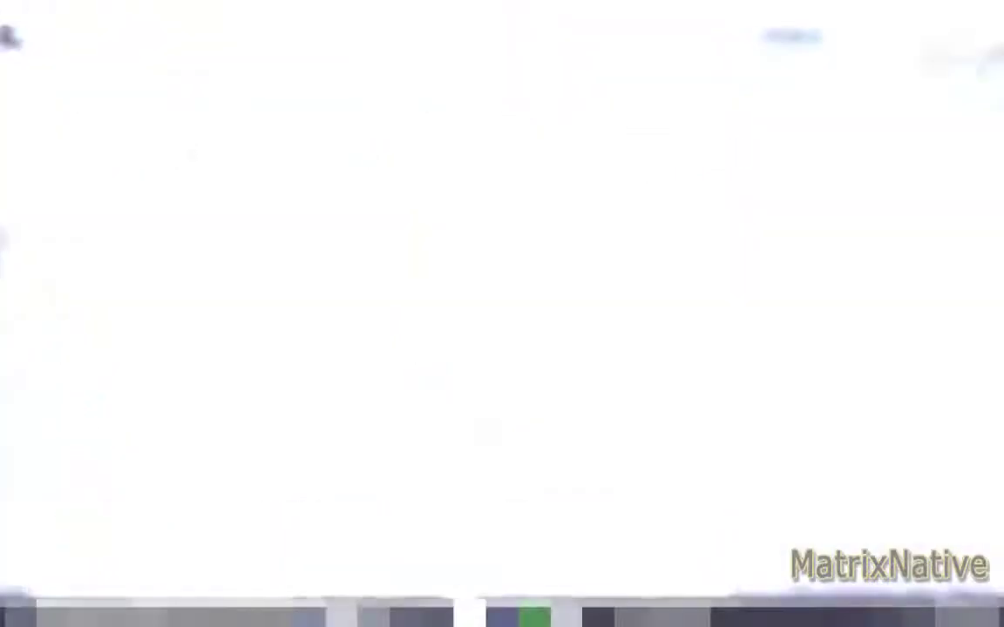
Step: Load the EUP S&R 1.3 package from the desktop into the Package Installer
left_click(147, 58)
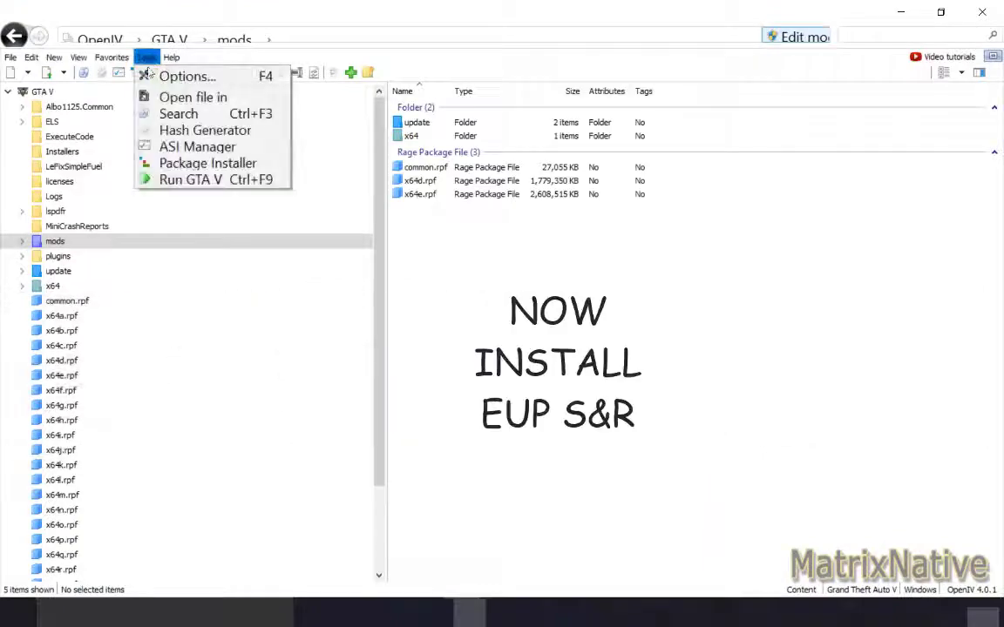
left_click(406, 15)
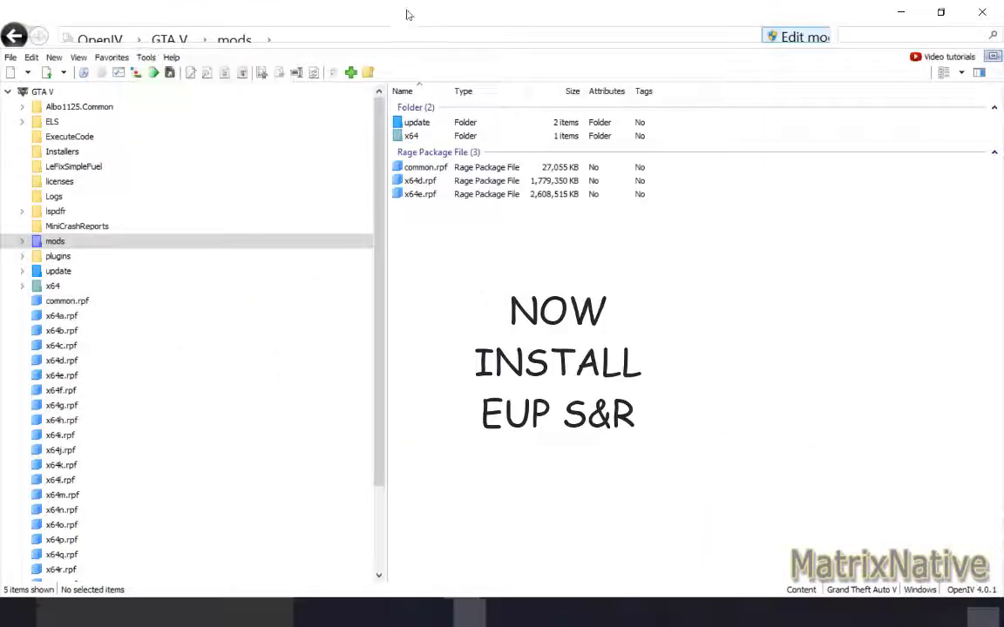
left_click(136, 72)
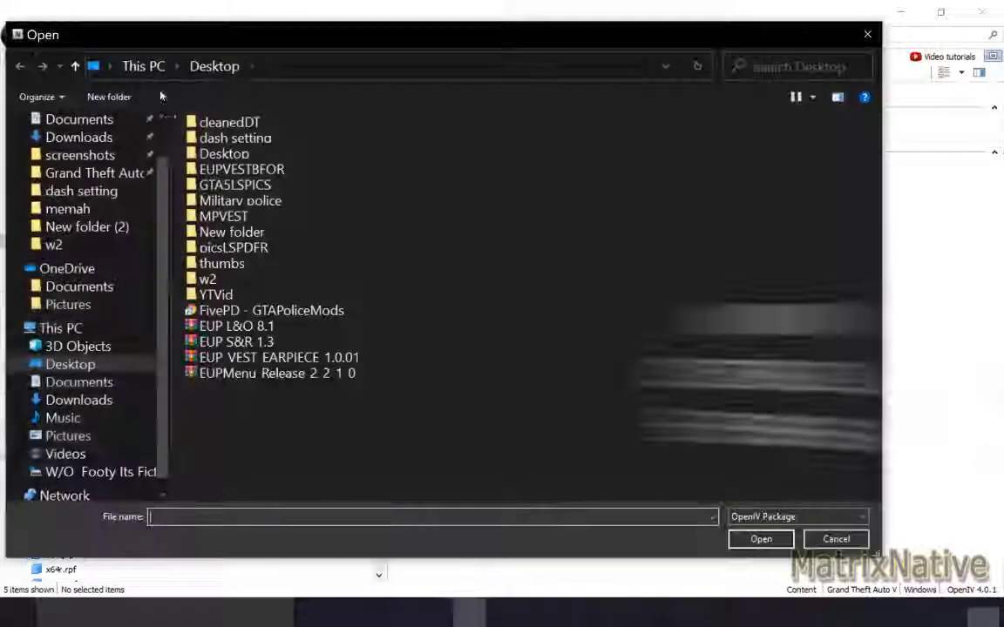
left_click(250, 345)
left_click(250, 345)
double_click(195, 347)
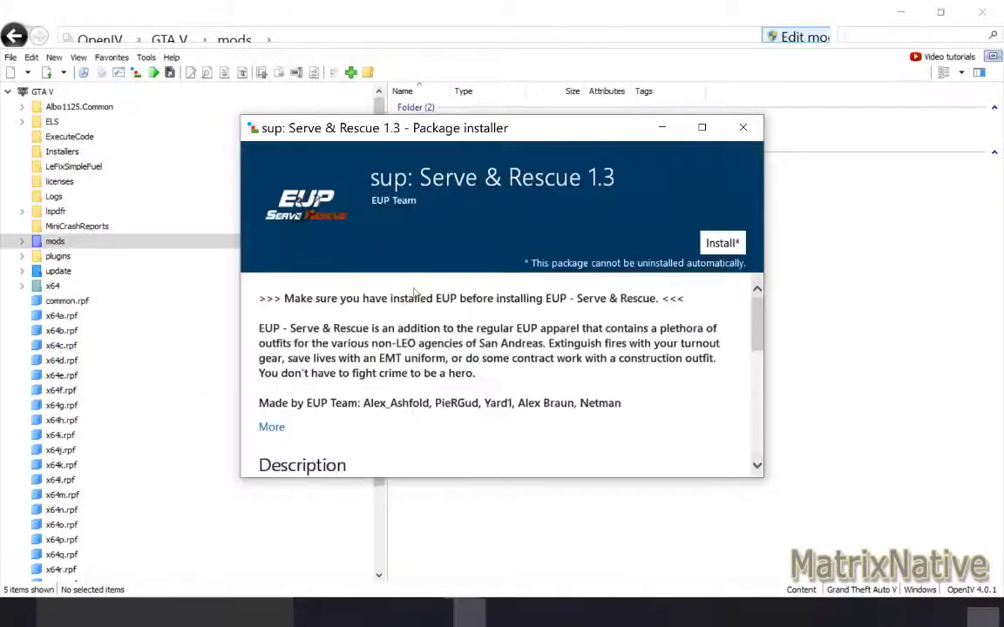
Step: Install Serve & Rescue 1.3 into the "mods" folder, confirm the installation and close the installer
left_click(715, 247)
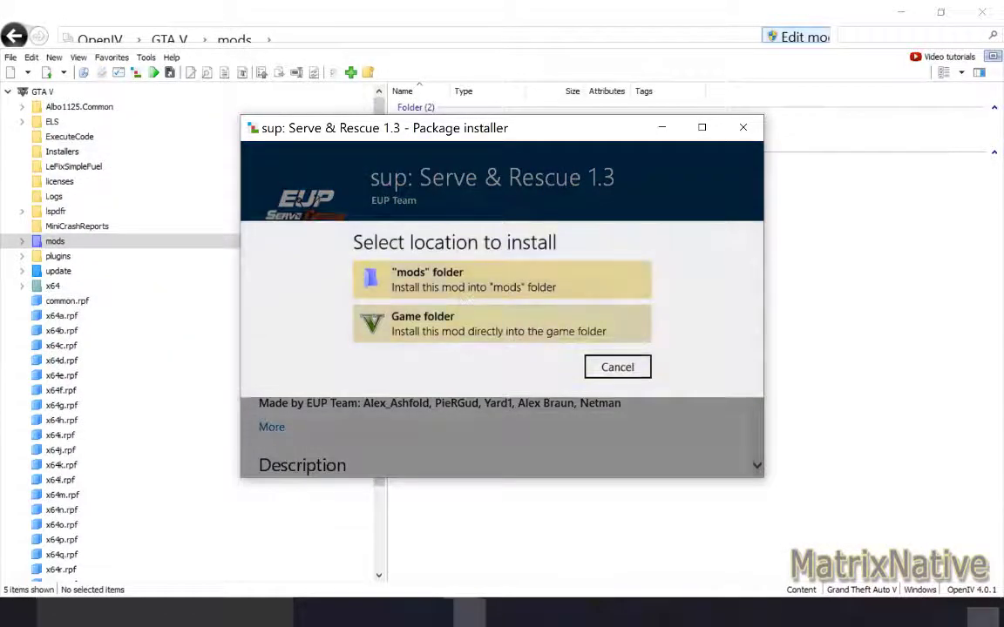
left_click(396, 272)
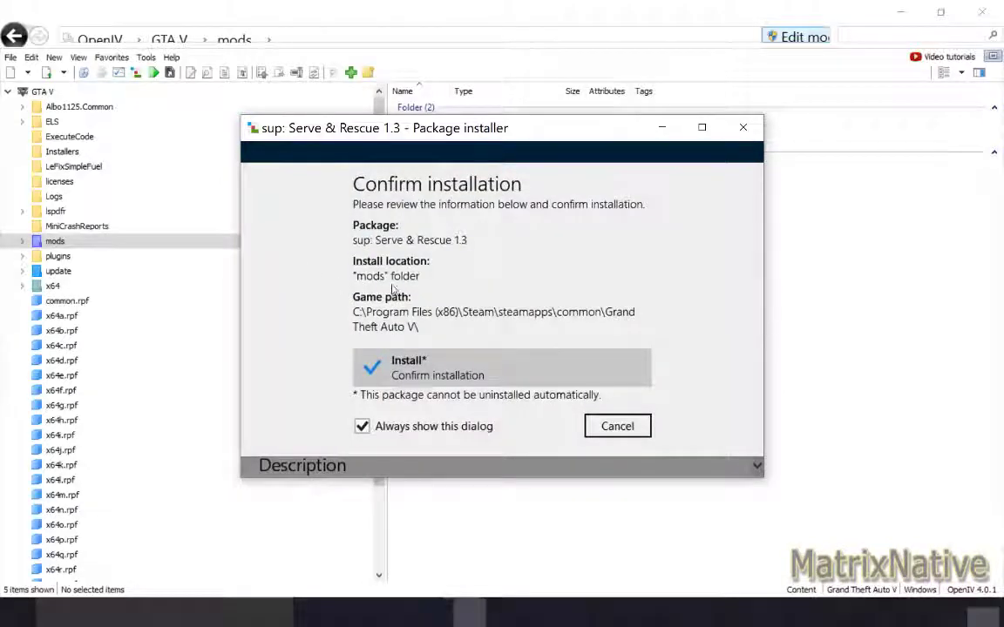
left_click(448, 369)
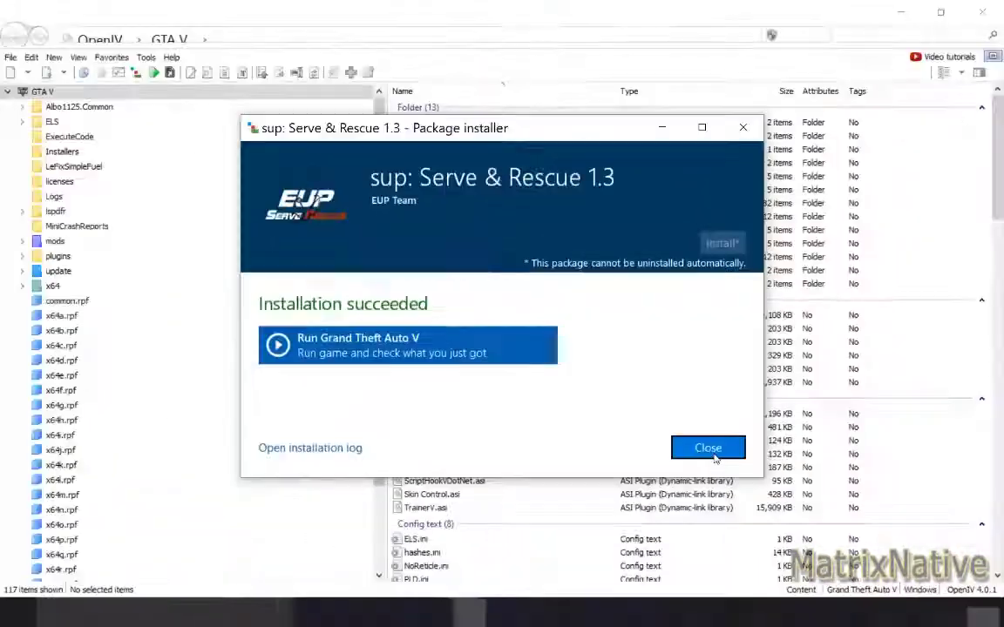
left_click(705, 446)
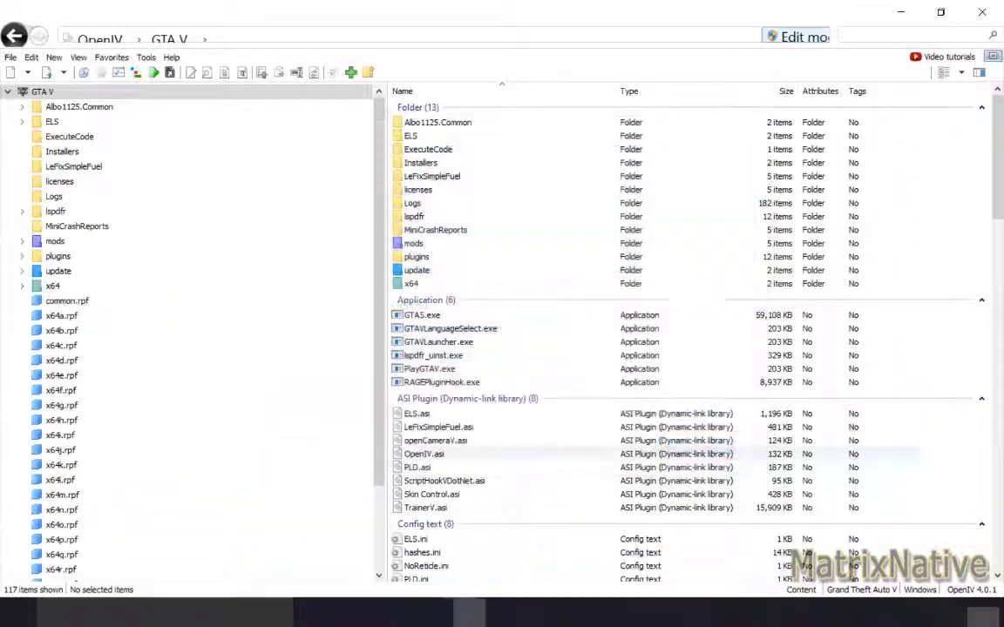
Step: Turn off edit mode and close OpenIV to return to the desktop
left_click(791, 40)
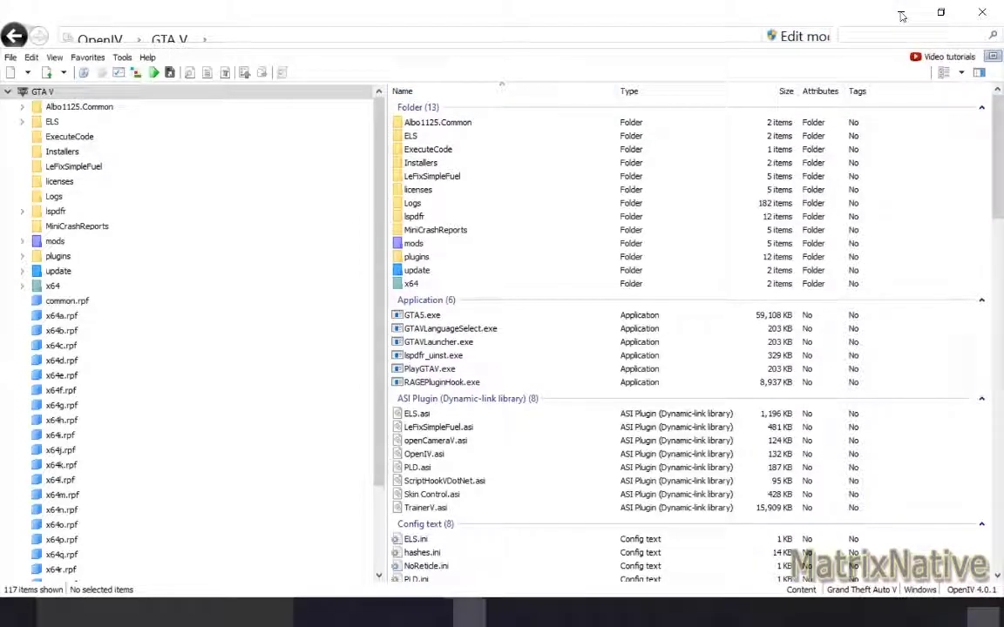
left_click(982, 14)
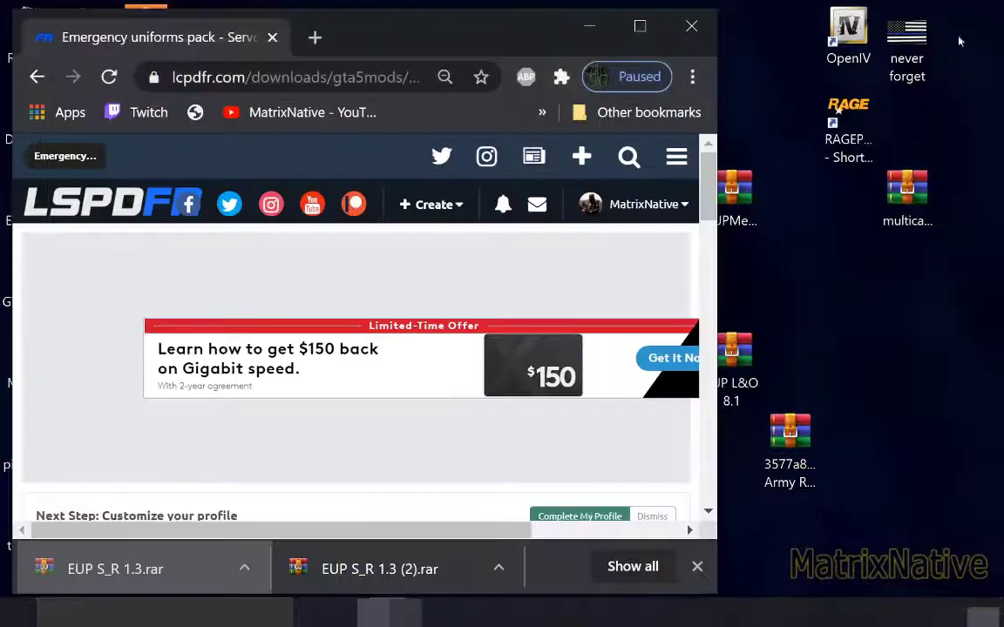
left_click(898, 352)
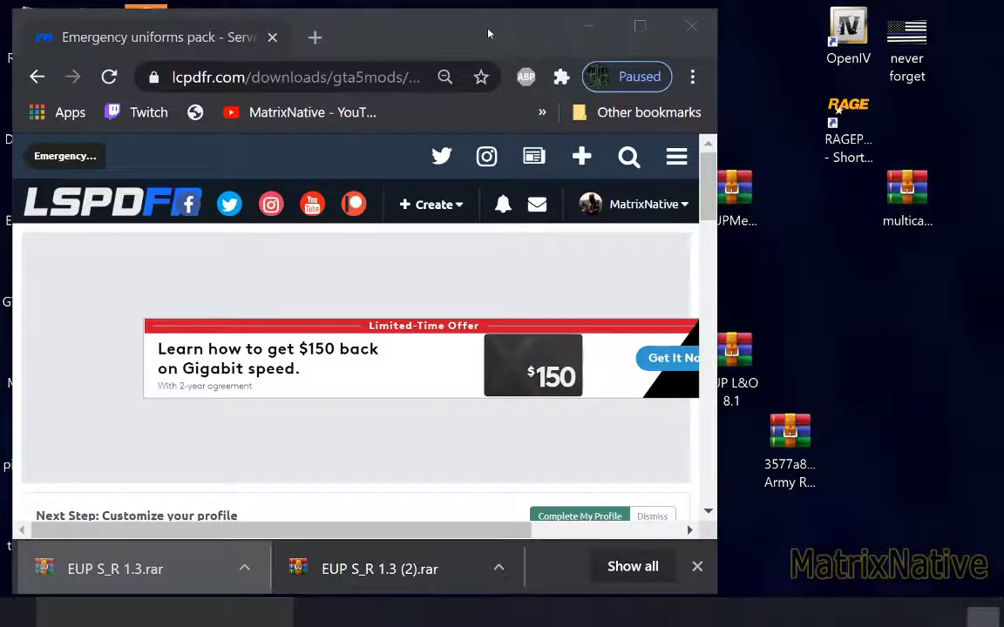
Step: Bring up the Grand Theft Auto V game folder in File Explorer and reposition its window so the desktop archives are reachable
mouse_move(488, 33)
left_mouse_down()
mouse_move(526, 42)
mouse_move(475, 44)
left_mouse_up()
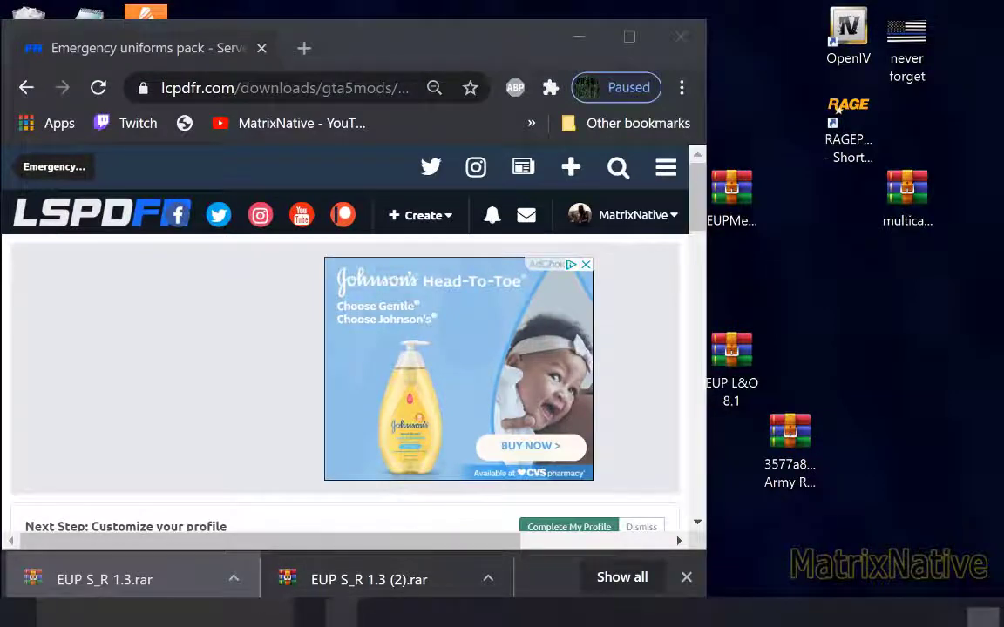
mouse_move(348, 614)
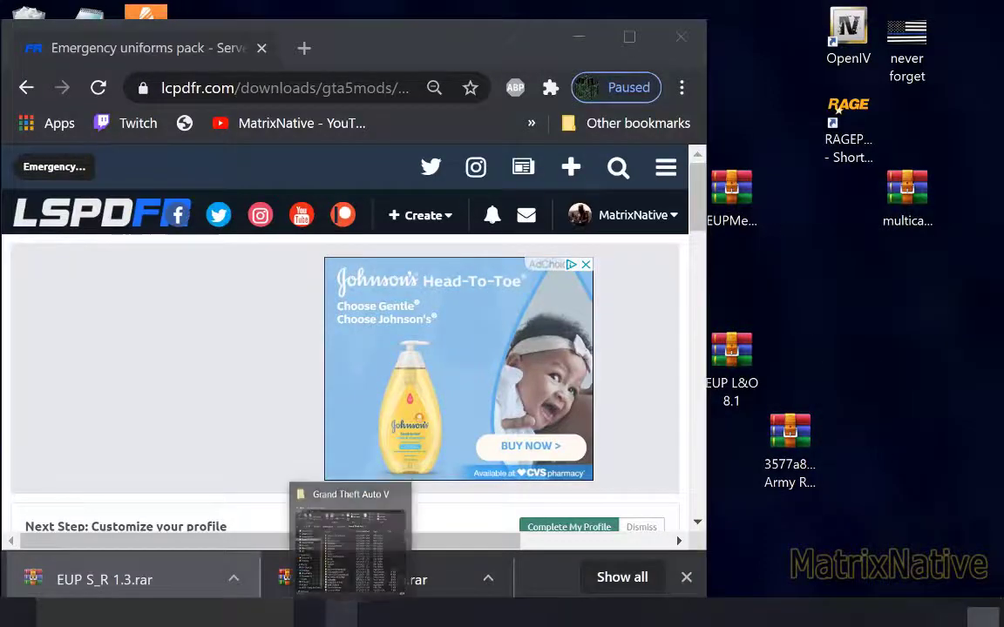
left_click(346, 612)
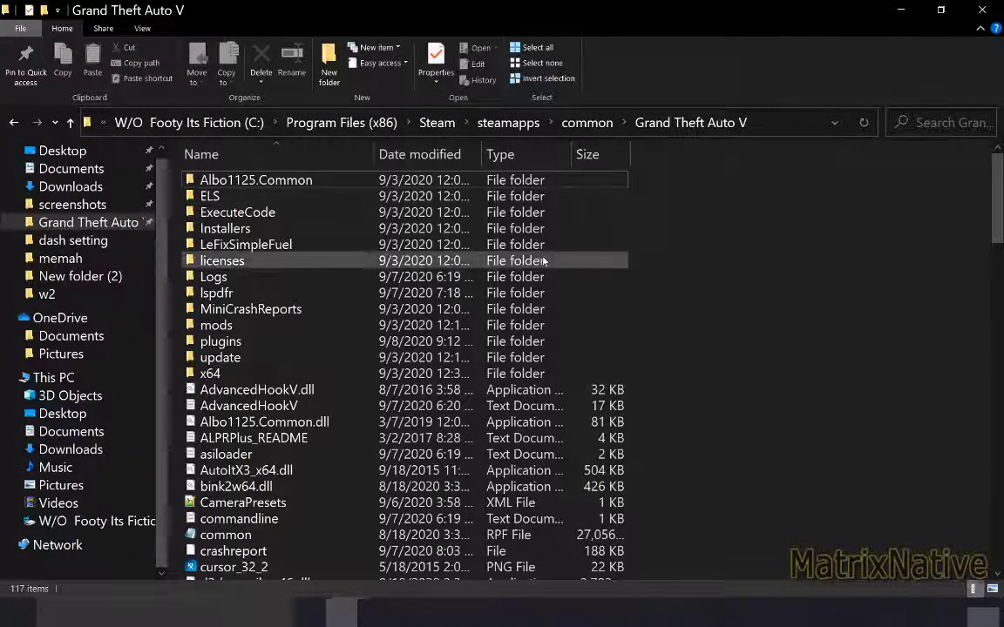
left_click_drag(741, 12, 428, 36)
left_click(784, 263)
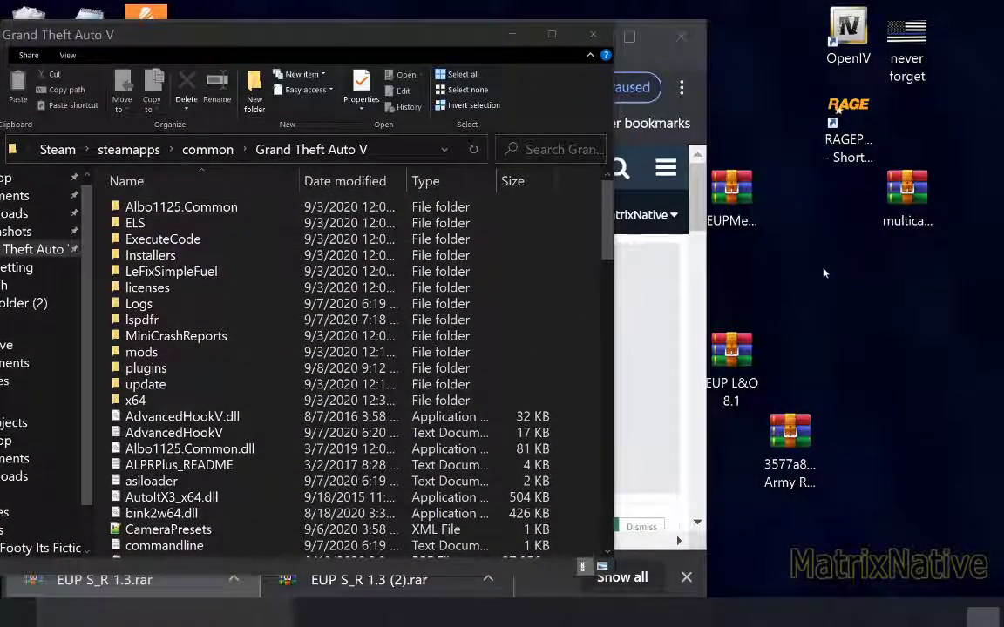
Step: Open the EUPMenu archive from the desktop and read the requirements and installation instructions in the readme.txt inside its Documentation folder
double_click(741, 205)
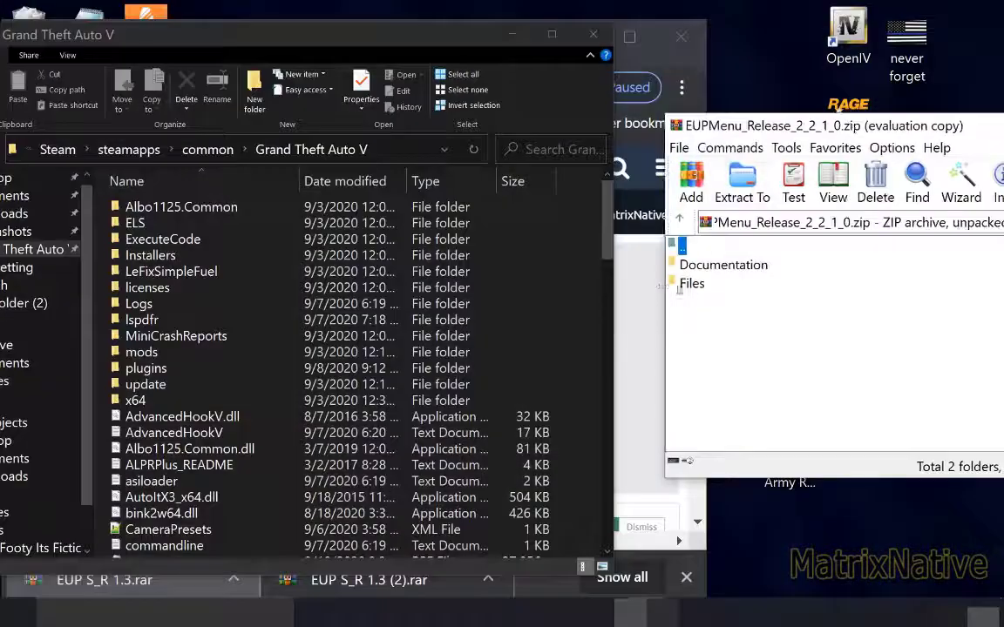
double_click(705, 266)
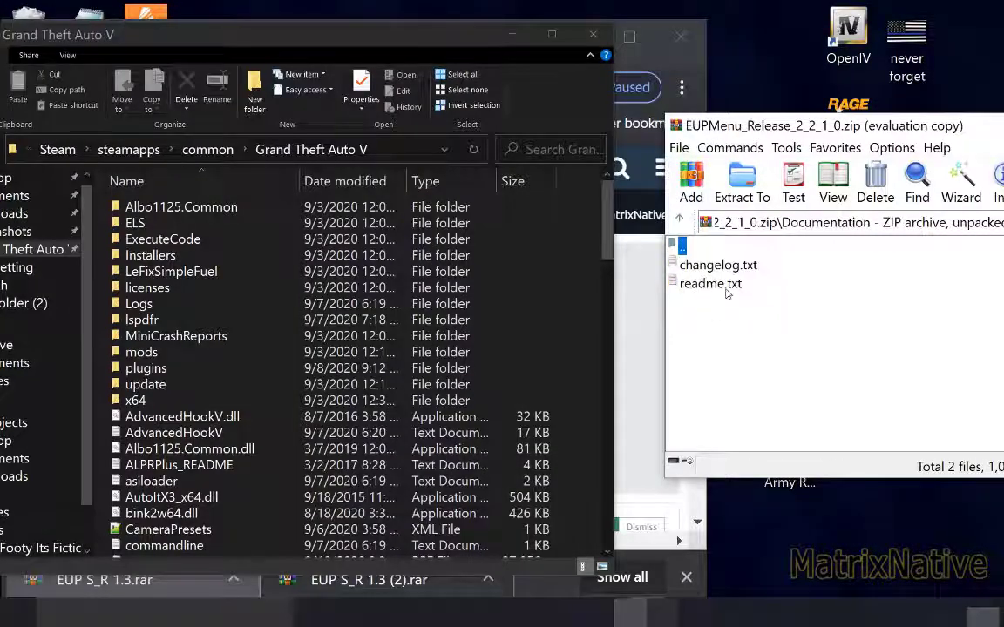
double_click(724, 288)
scroll(614, 290, "down", 3)
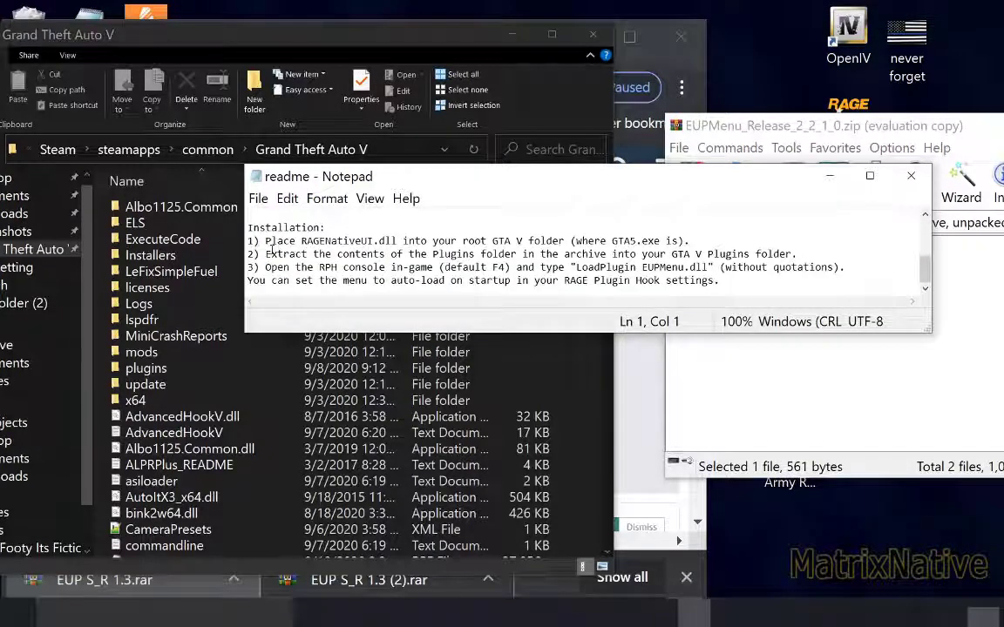
left_click_drag(302, 240, 398, 241)
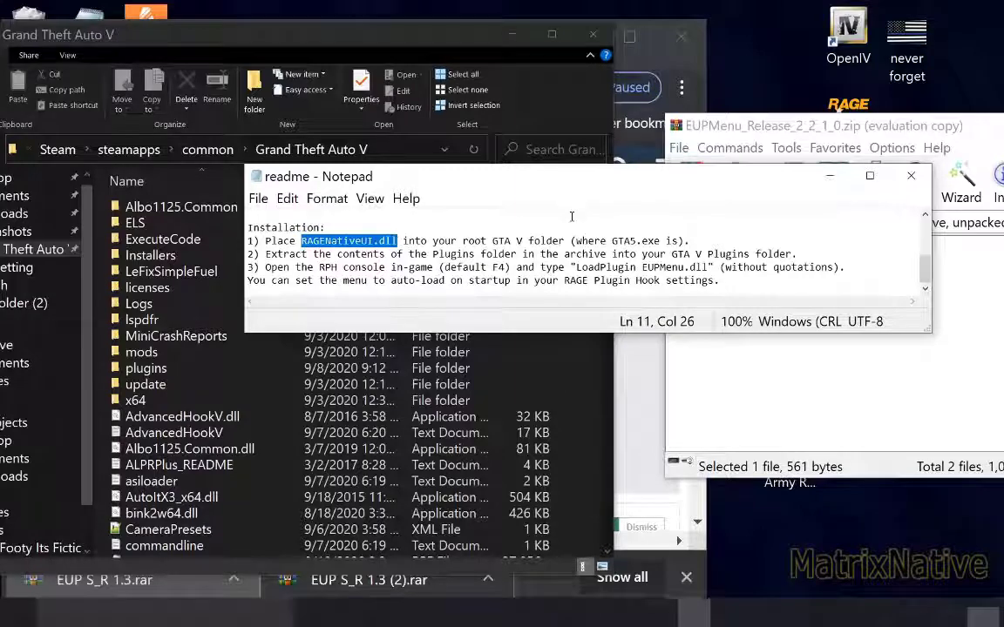
scroll(625, 233, "up", 3)
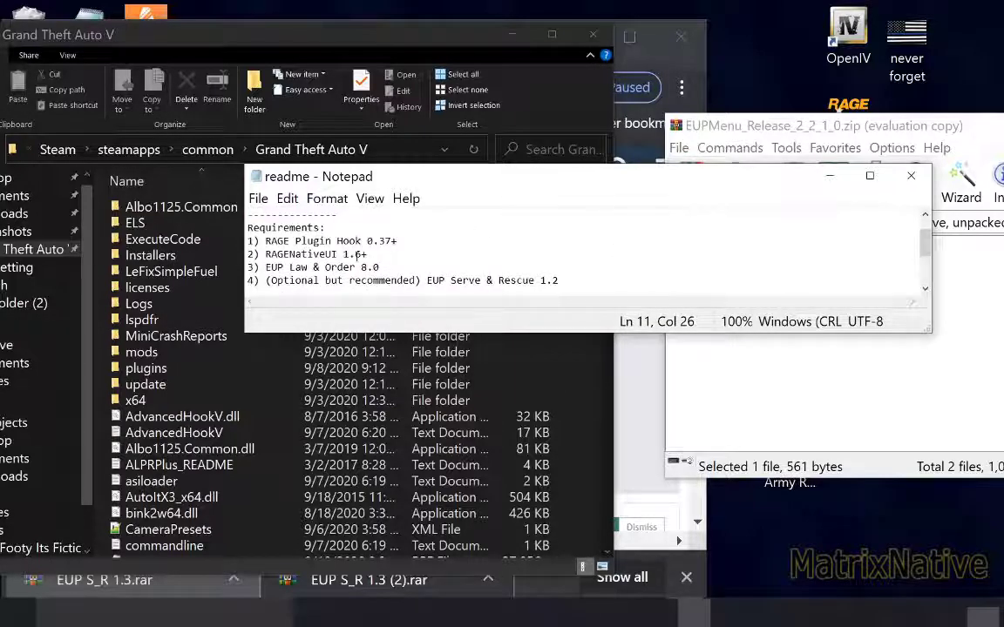
left_click(829, 175)
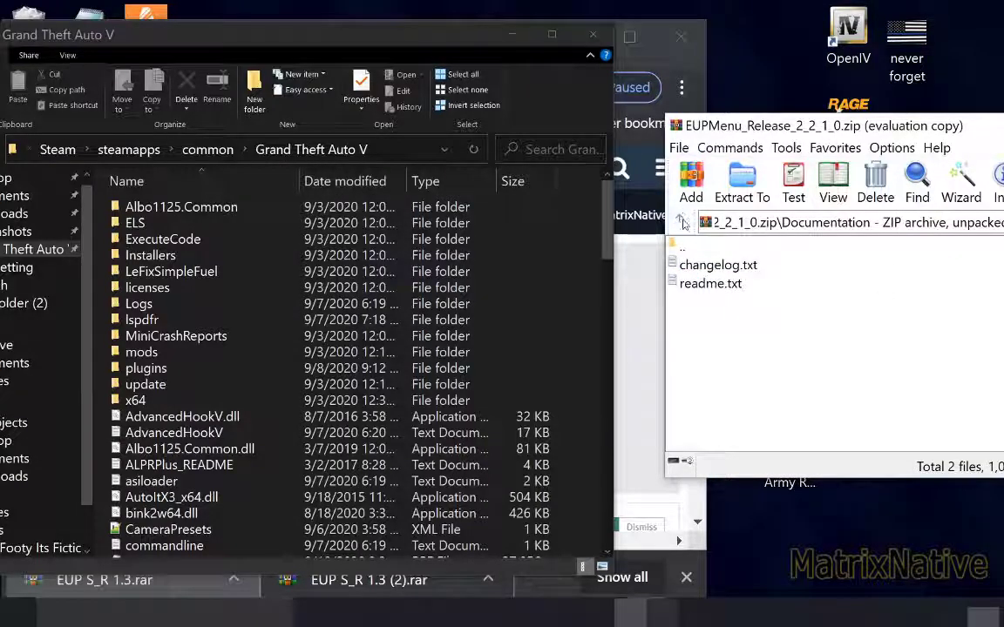
Step: Copy EUPMenu.dll from the archive's Files\Plugins folder into the Grand Theft Auto V plugins folder, replacing the existing file
left_click(681, 221)
double_click(690, 286)
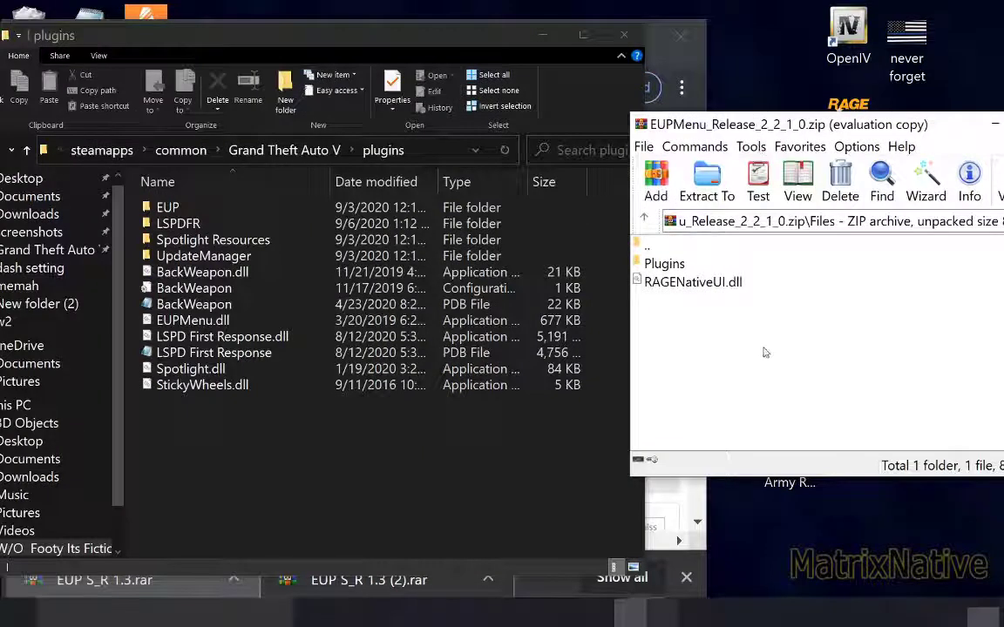
double_click(662, 264)
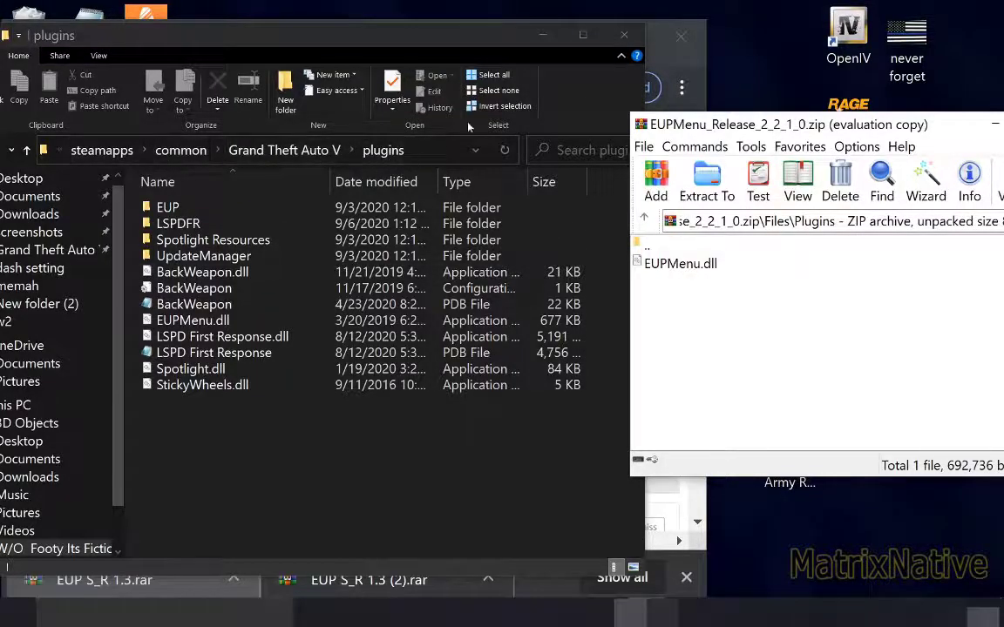
left_click_drag(453, 30, 422, 27)
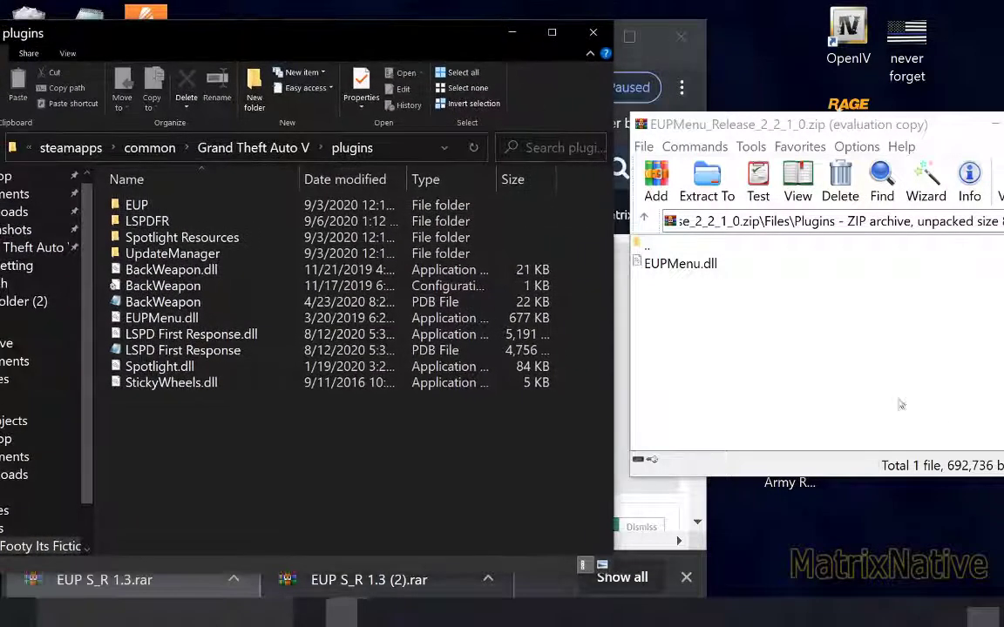
left_click(946, 427)
left_click_drag(680, 263, 598, 358)
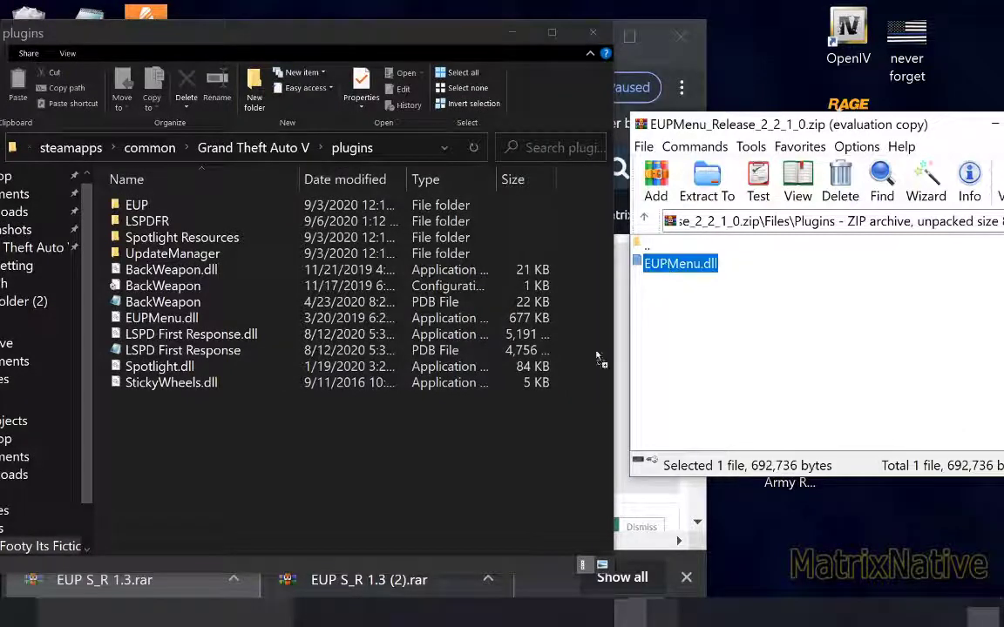
left_click_drag(535, 446, 511, 401)
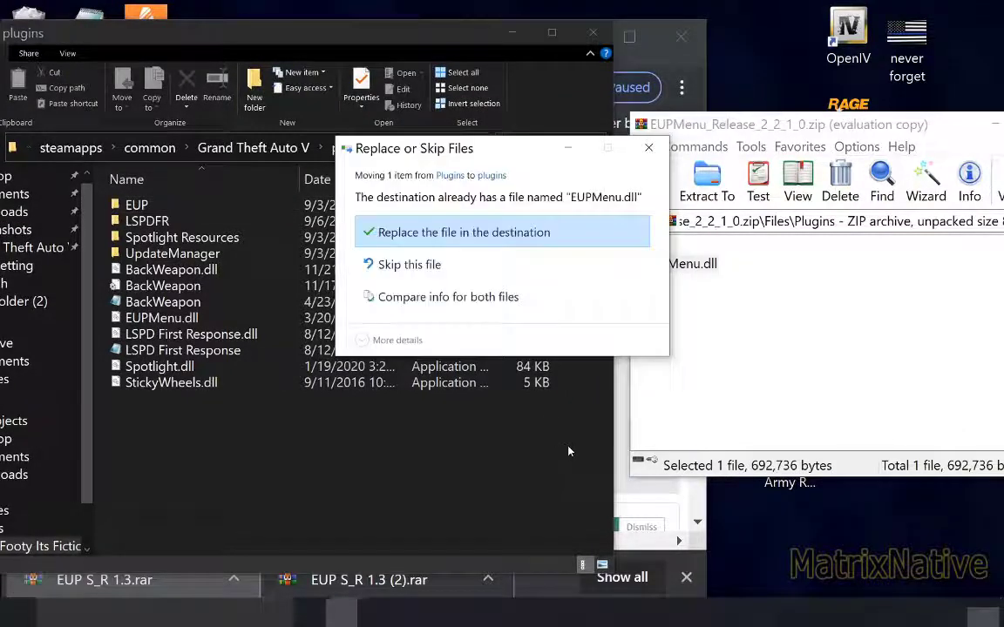
left_click(430, 239)
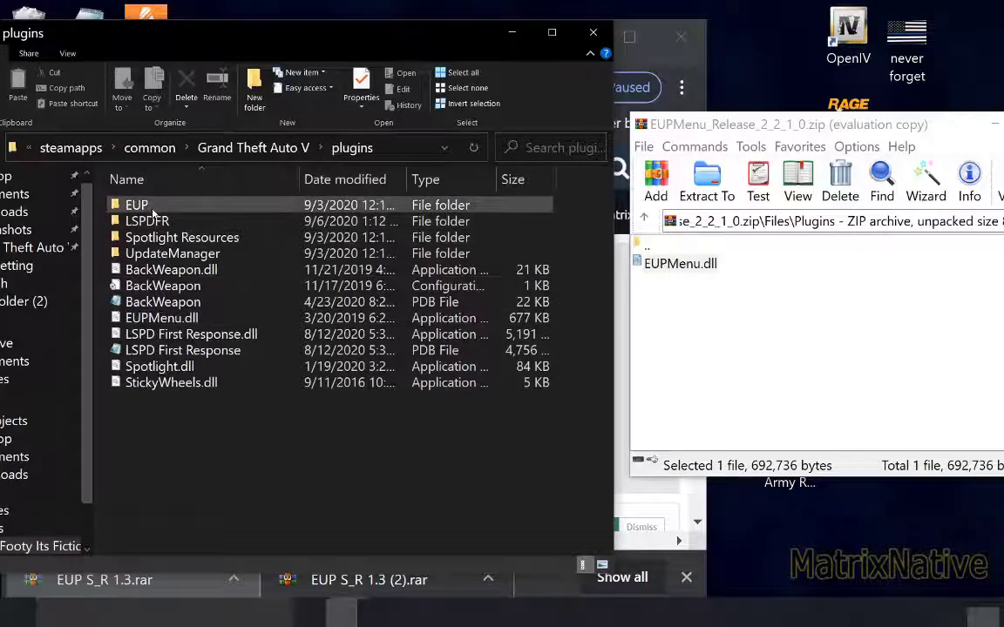
Step: Look inside the game's EUP plugin folder, return to the plugins folder and refresh its listing
double_click(153, 209)
left_click(18, 157)
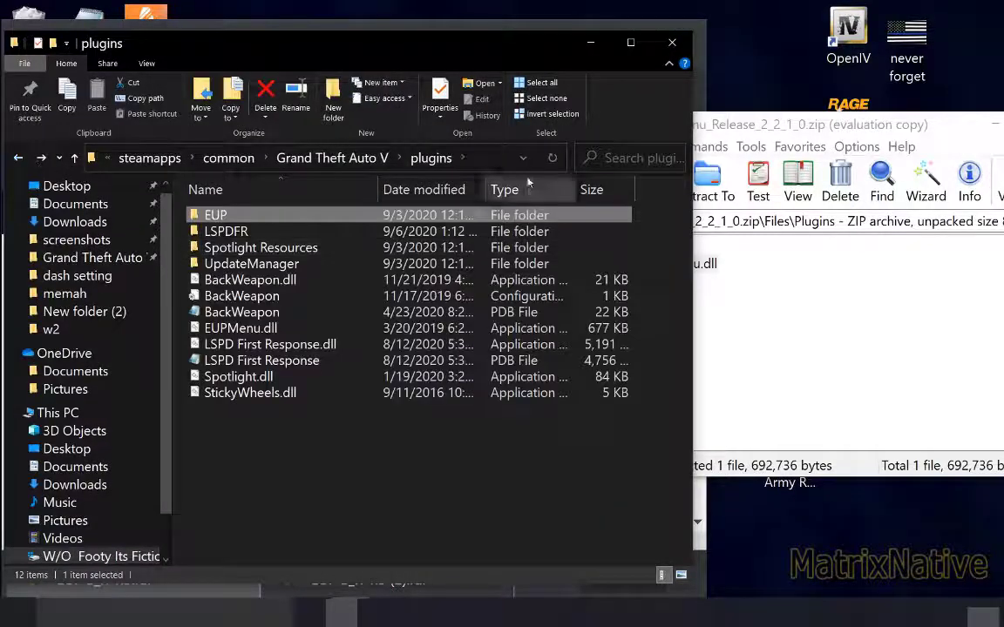
left_click(551, 158)
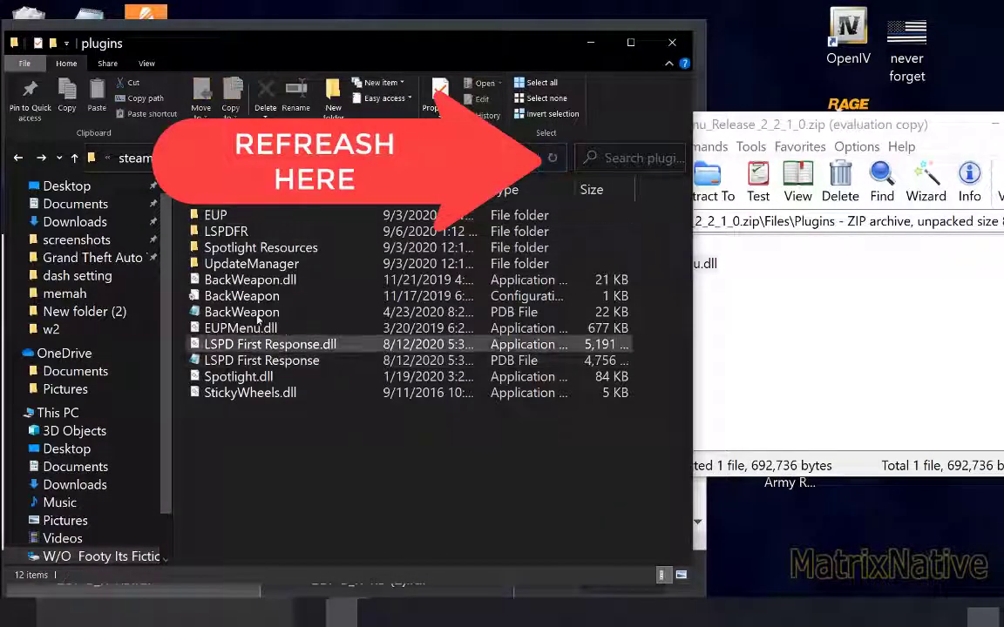
Step: Minimize the plugins folder window and close the EUPMenu archive
left_click(591, 45)
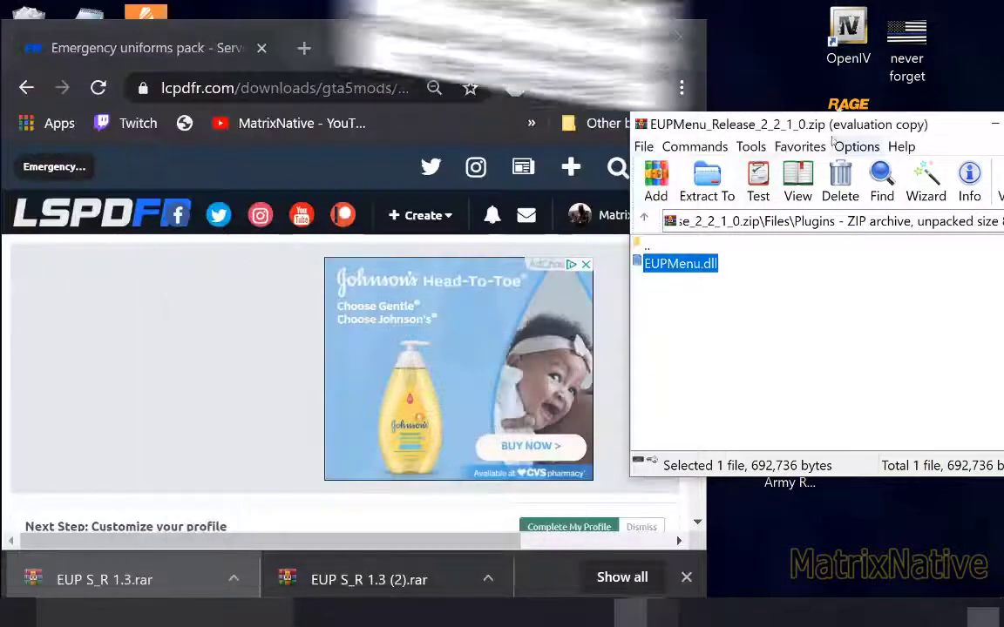
left_click_drag(843, 132, 582, 130)
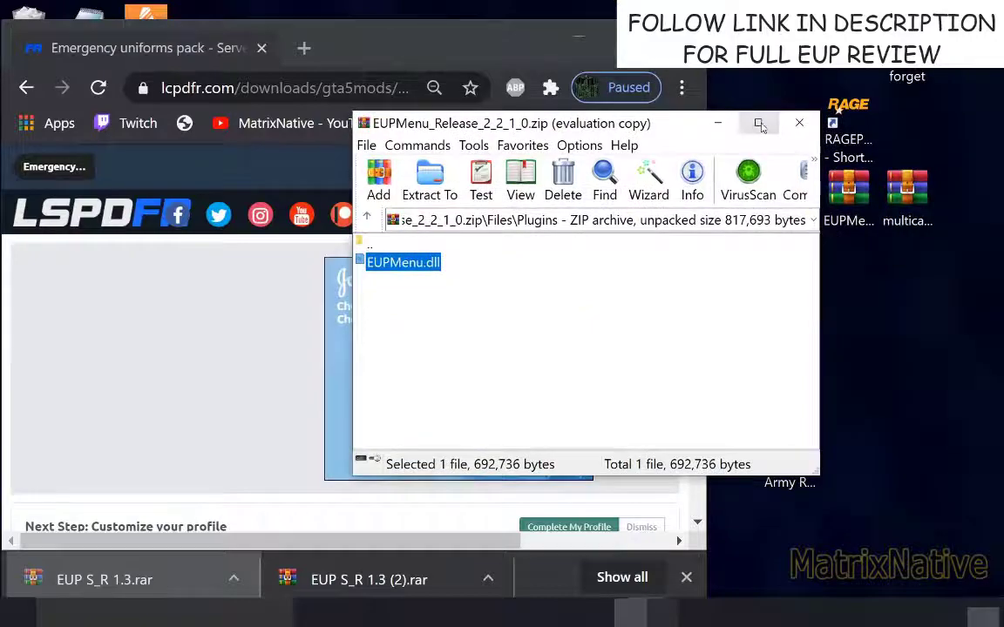
double_click(684, 116)
left_click(482, 225)
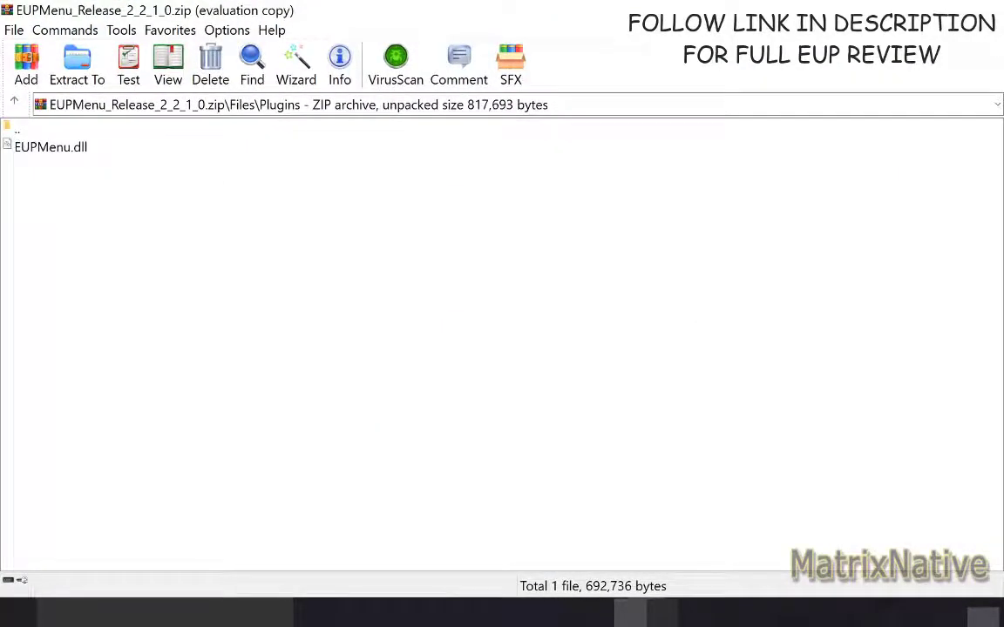
left_click(988, 10)
Step: Rearrange the EUPMenu and EUP L&O 8.1 archives on the desktop and open the EUP L&O 8.1 archive
left_click_drag(849, 192, 790, 278)
left_click_drag(744, 337, 767, 139)
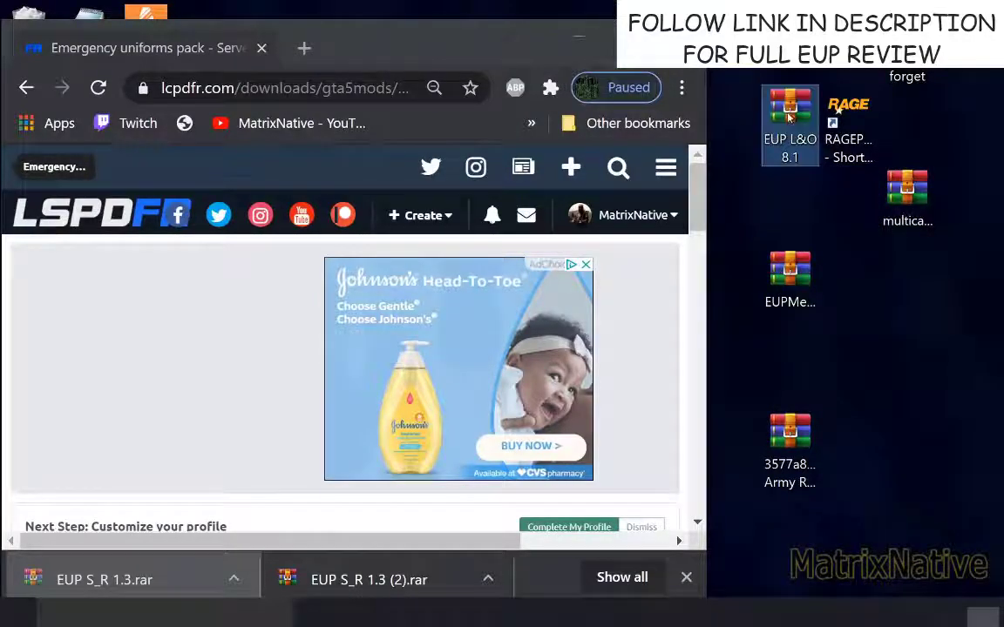
double_click(765, 142)
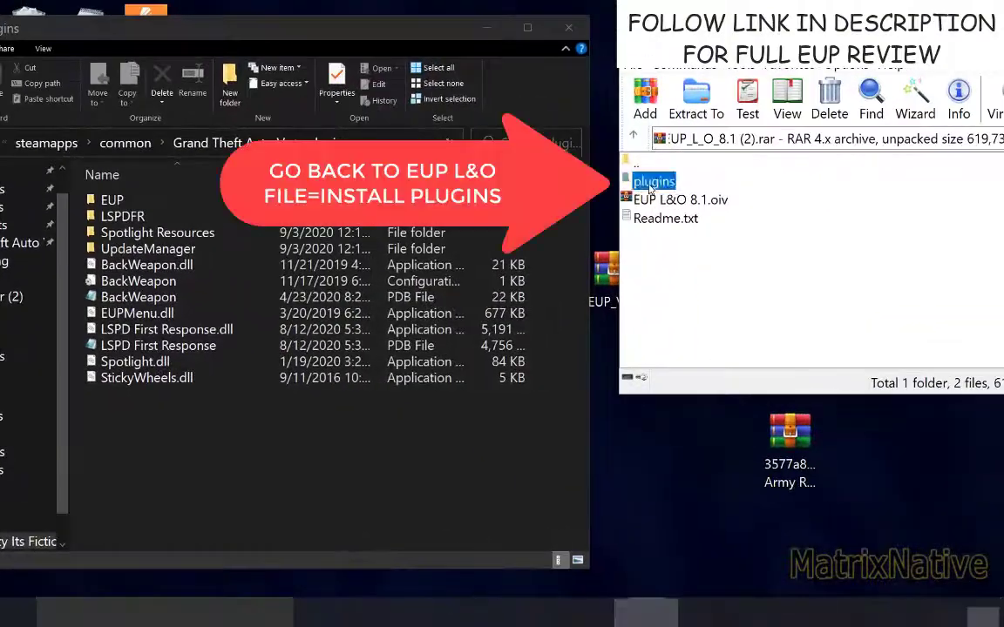
Step: Compare the EUP folder inside the L&O archive's plugins folder with the EUP folder in the game's plugins folder
double_click(652, 183)
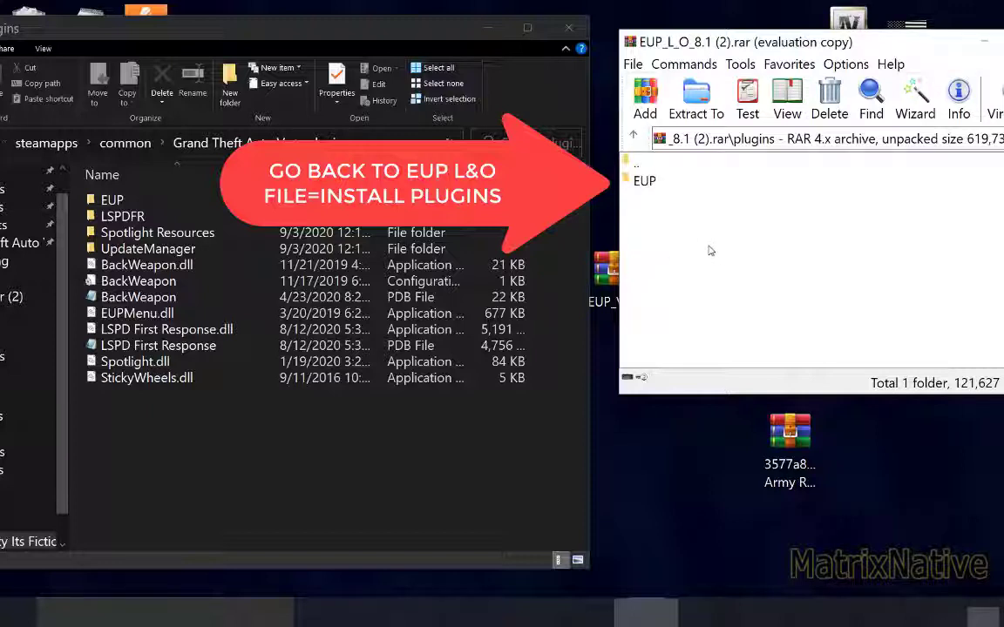
left_click(635, 138)
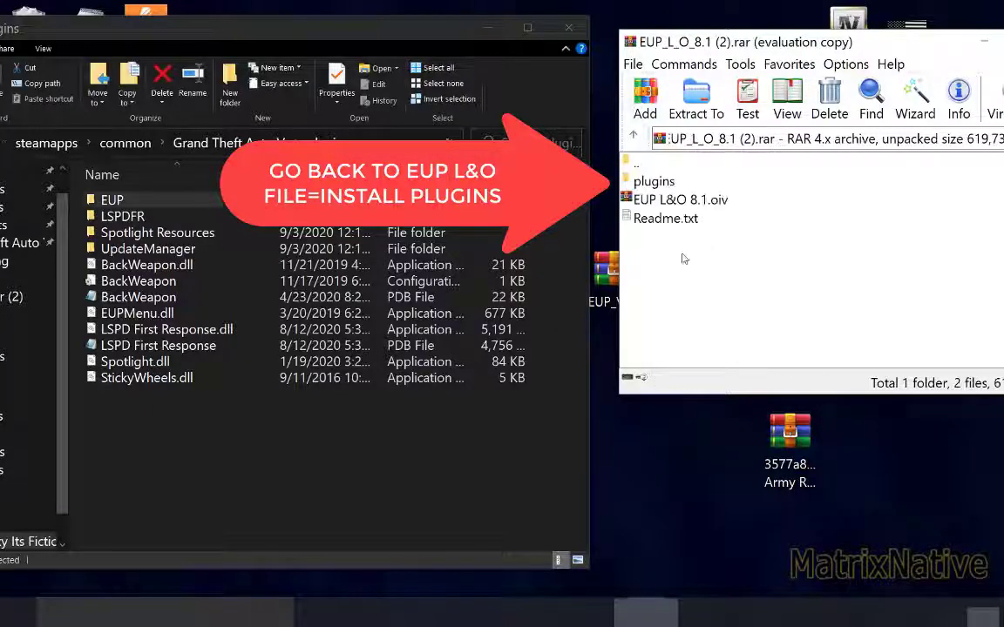
double_click(640, 183)
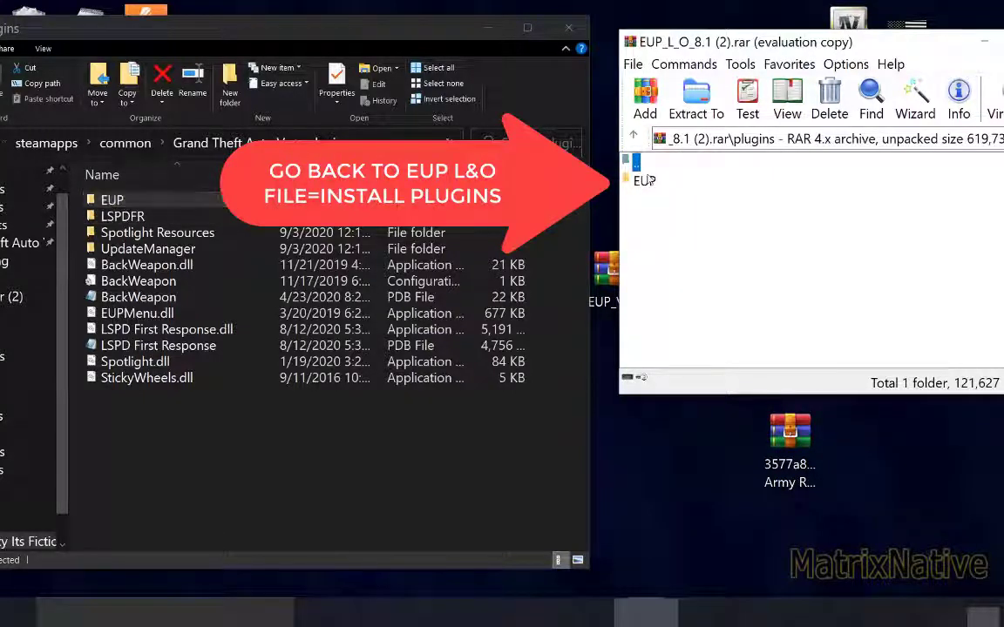
left_click(539, 479)
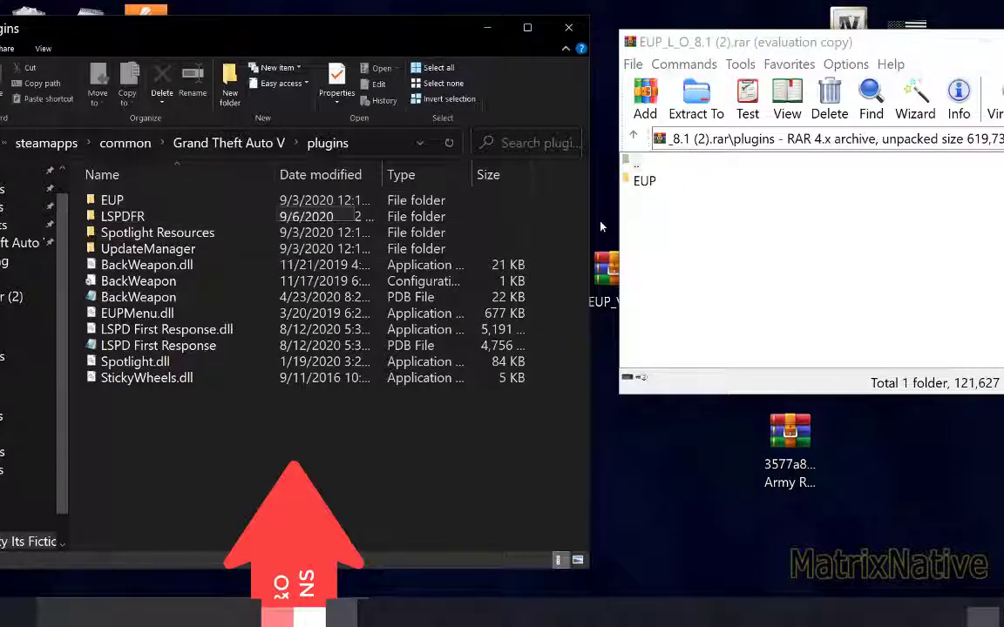
double_click(645, 181)
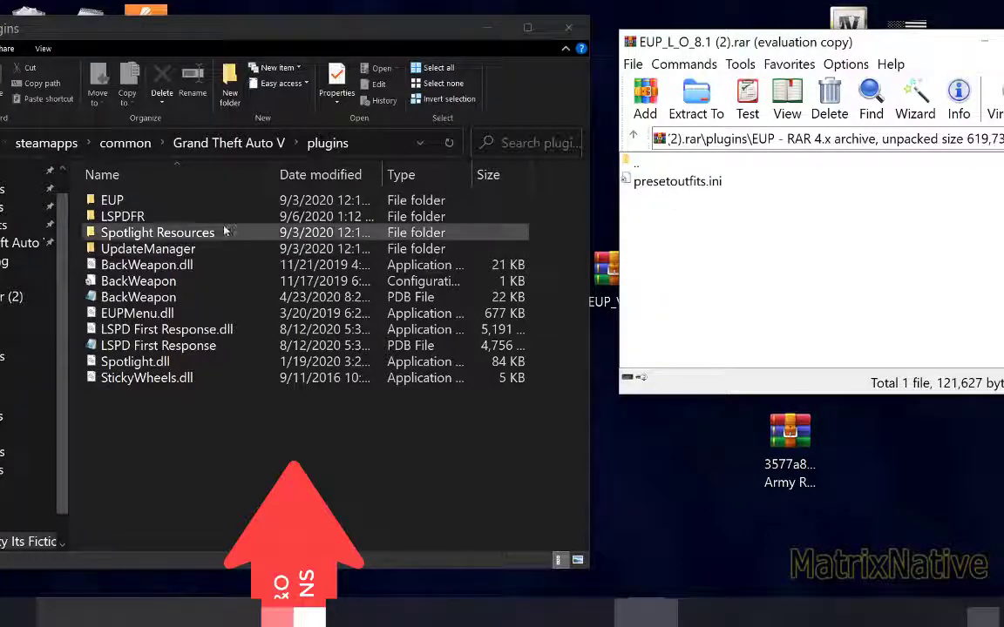
double_click(112, 199)
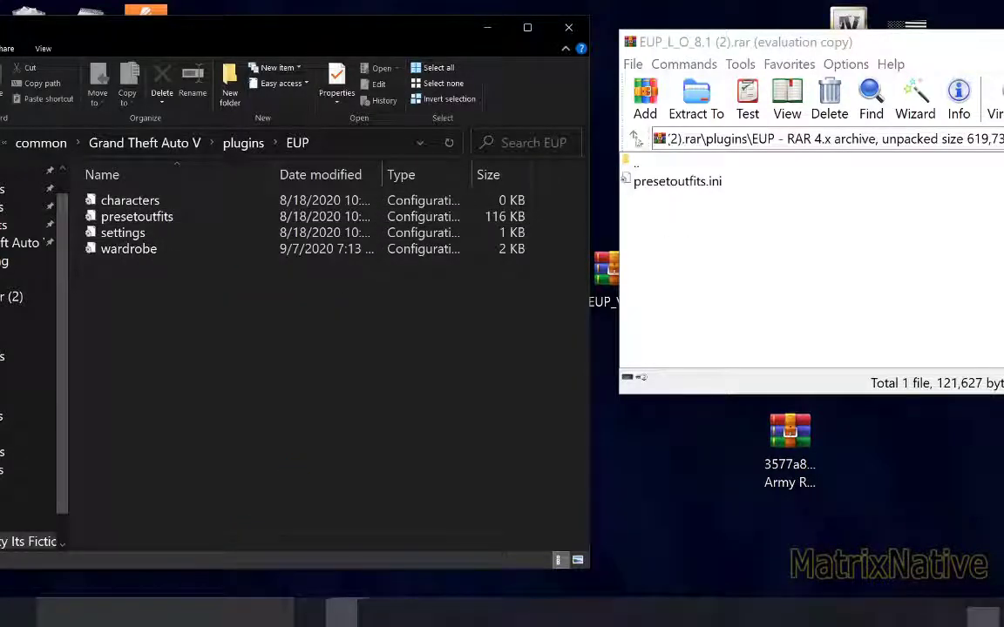
left_click(634, 138)
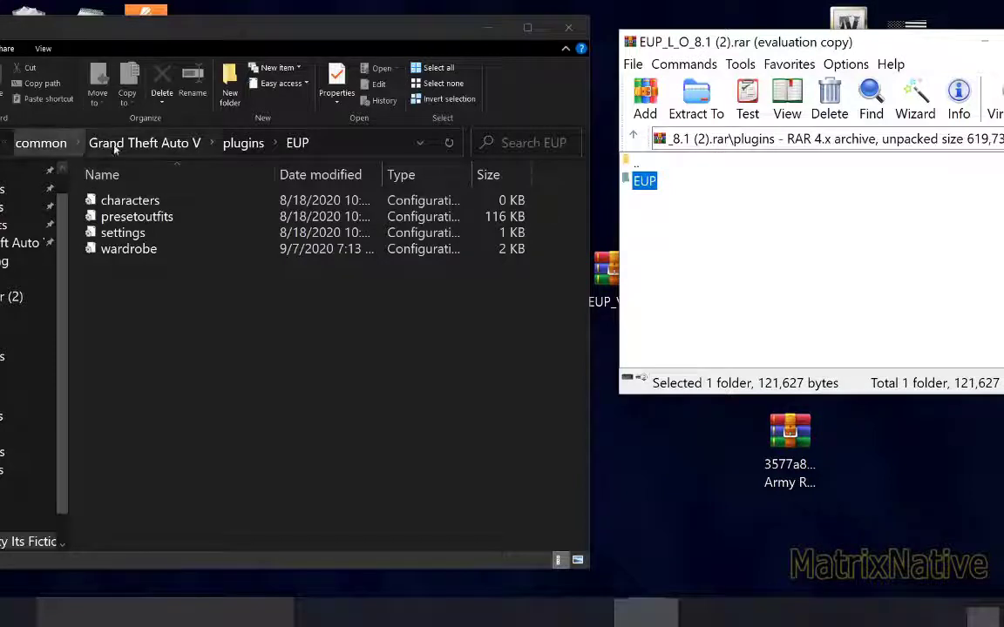
left_click(248, 143)
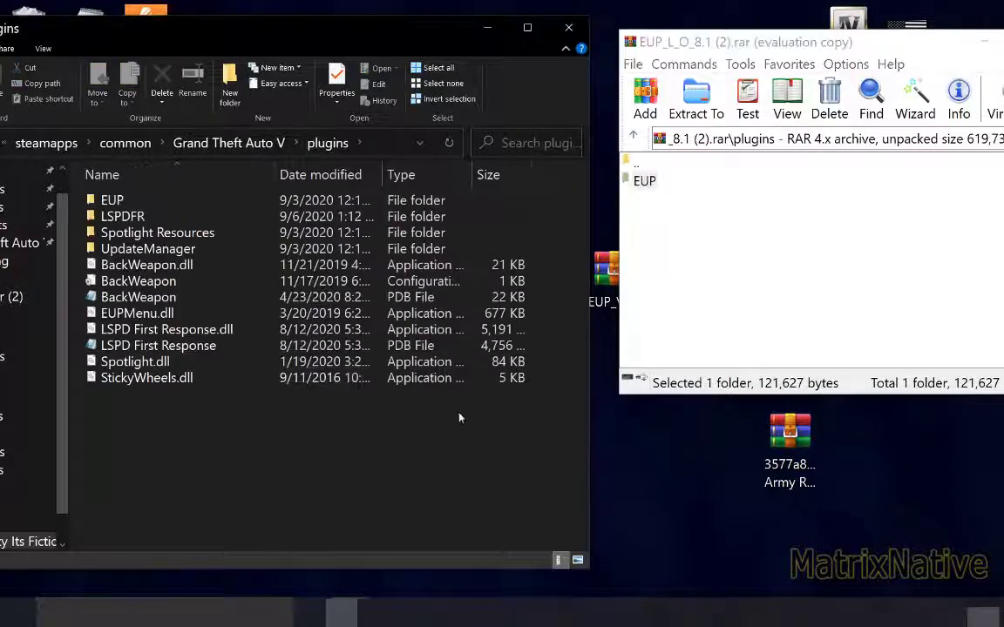
double_click(642, 181)
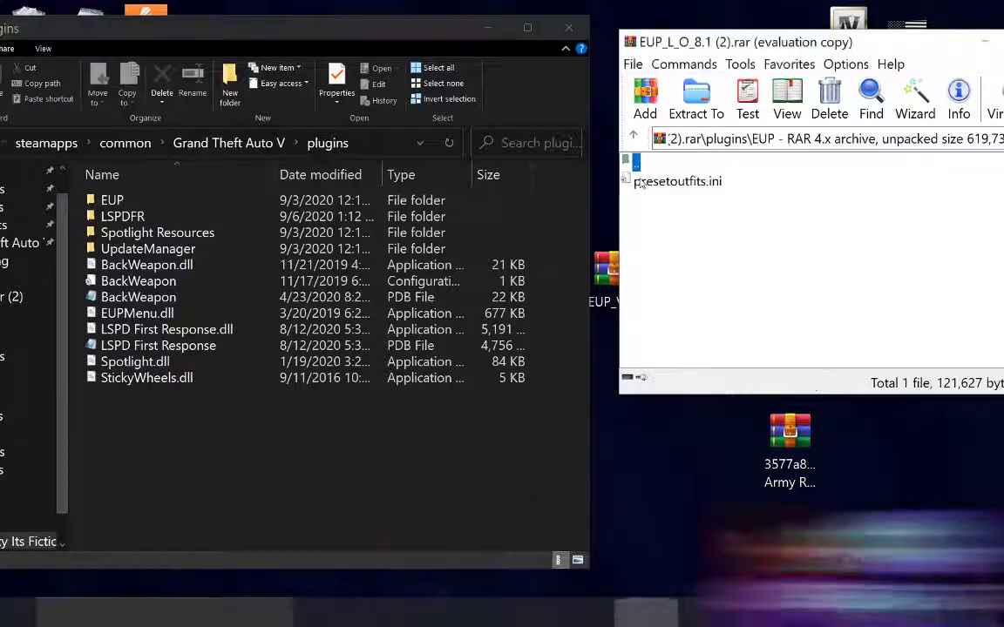
double_click(113, 200)
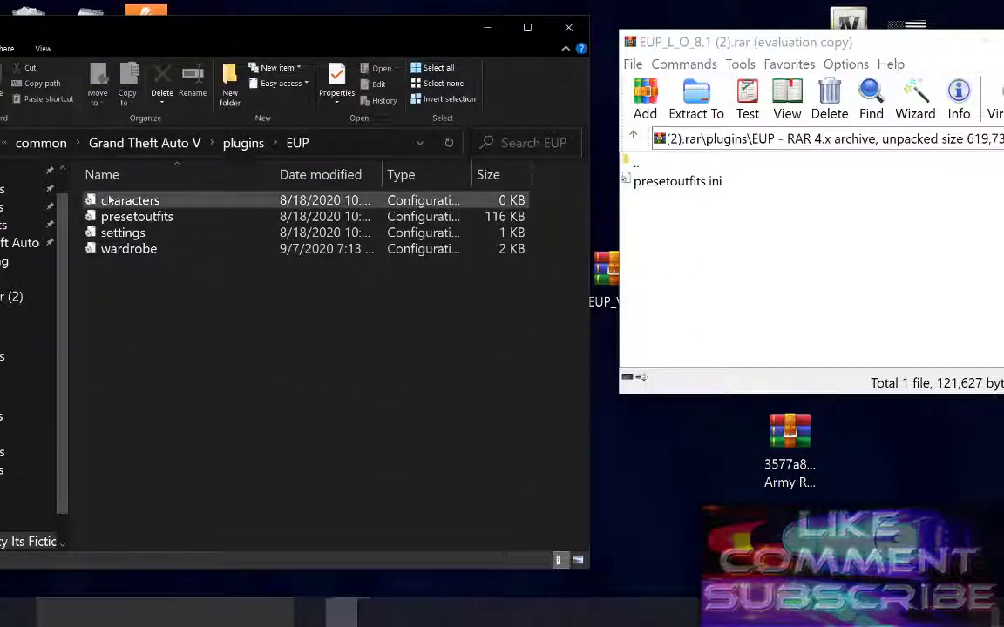
Step: Inspect the presetoutfits file in the game's EUP folder, close it and move the L&O archive window aside
double_click(136, 216)
left_click(292, 392)
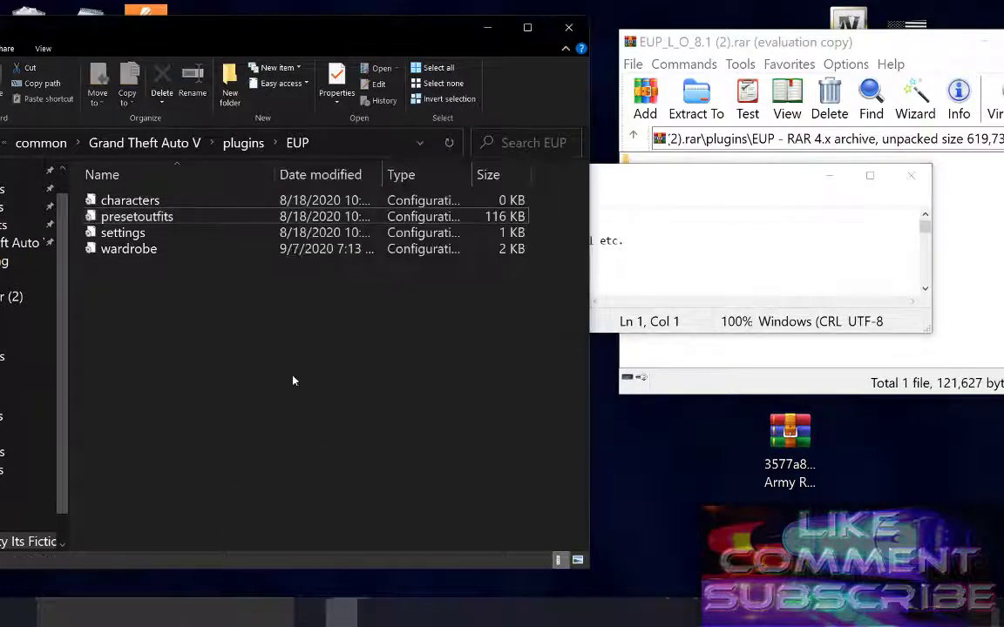
double_click(137, 216)
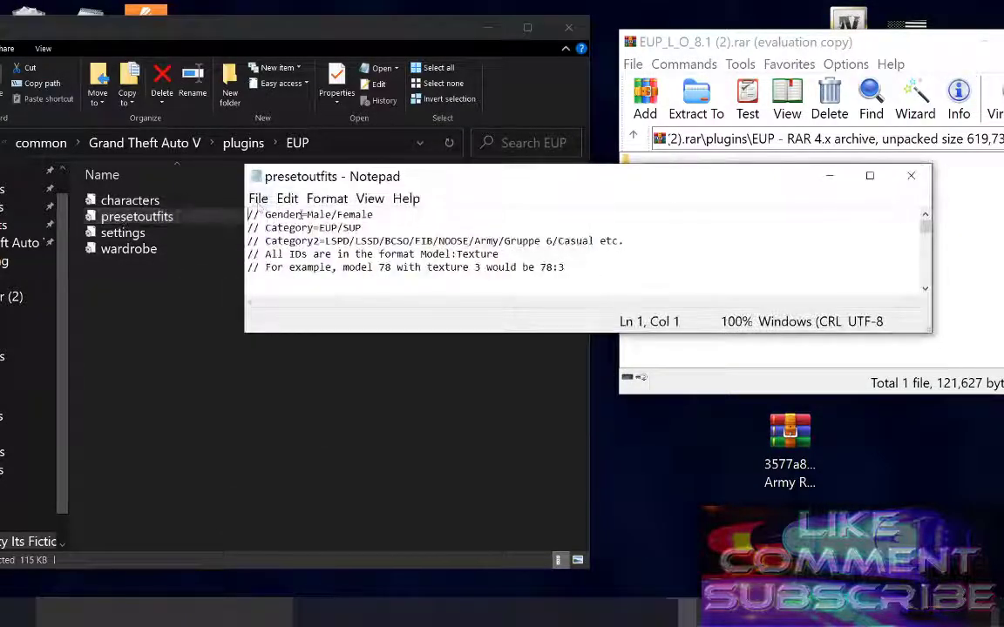
left_click(911, 176)
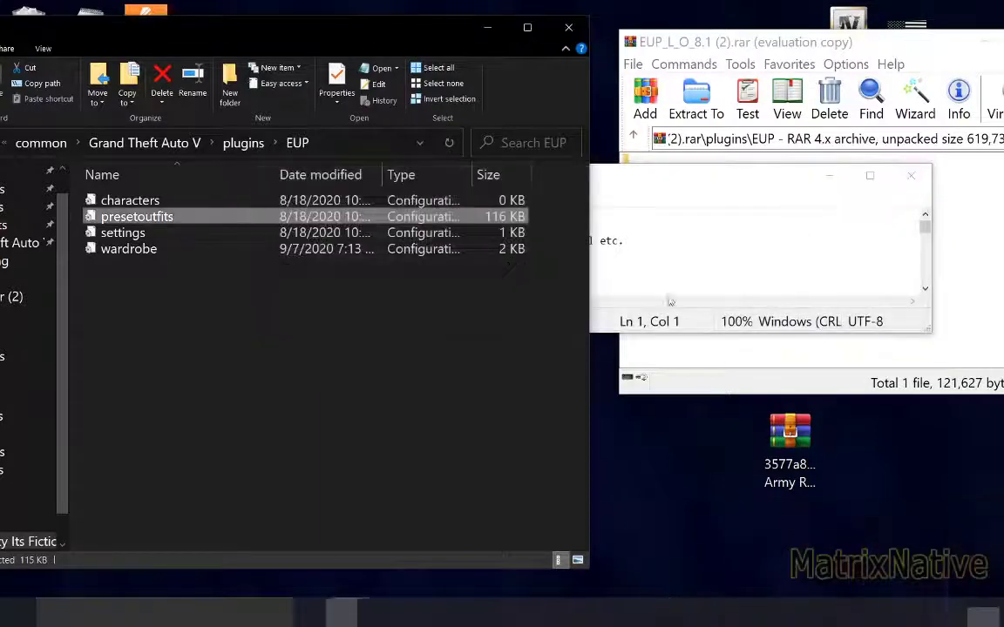
left_click(535, 335)
left_click(736, 191)
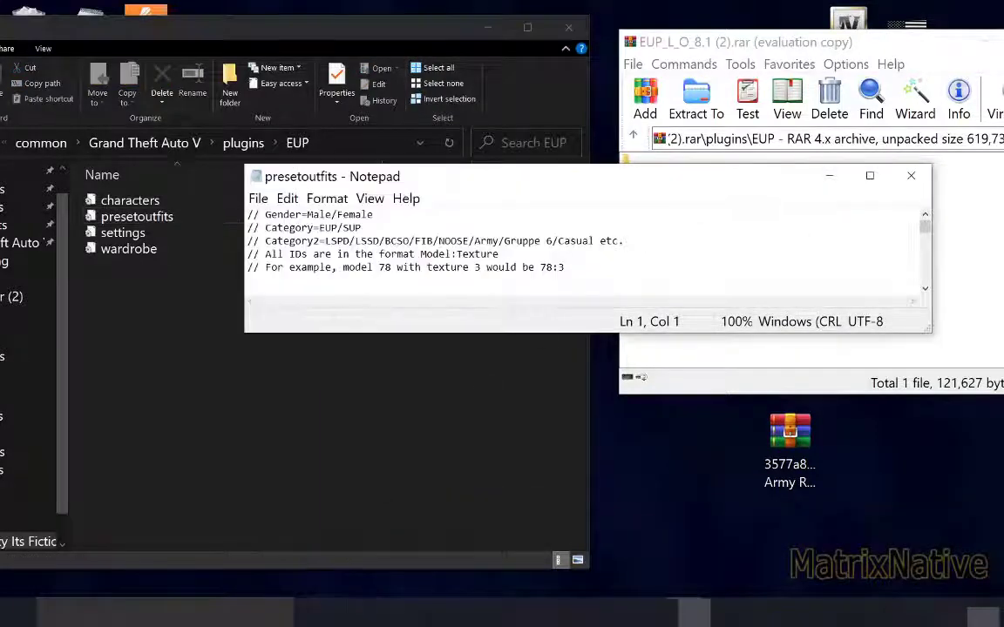
left_click(910, 176)
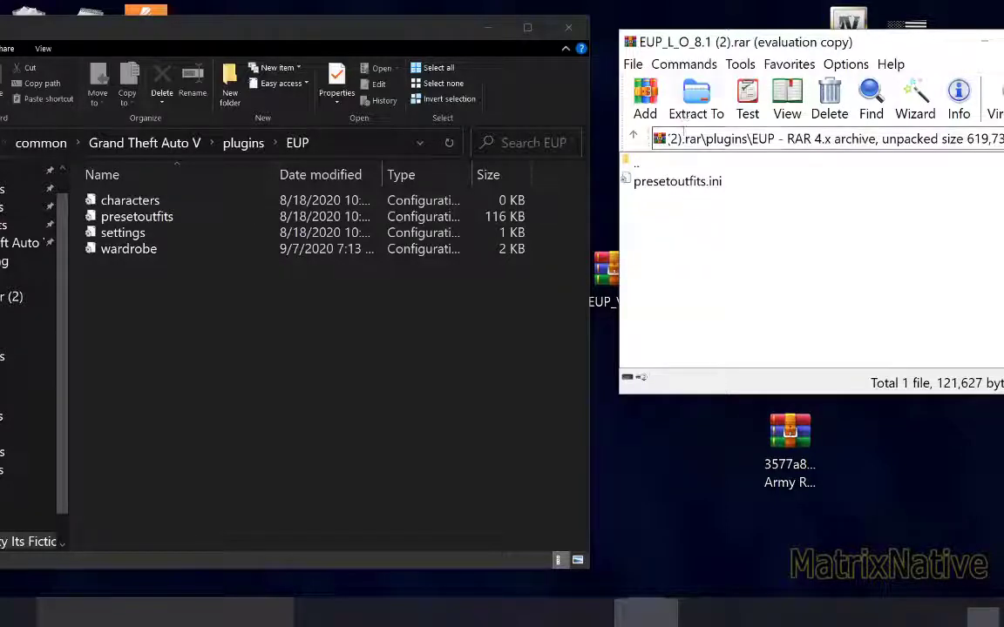
left_click_drag(838, 39, 704, 37)
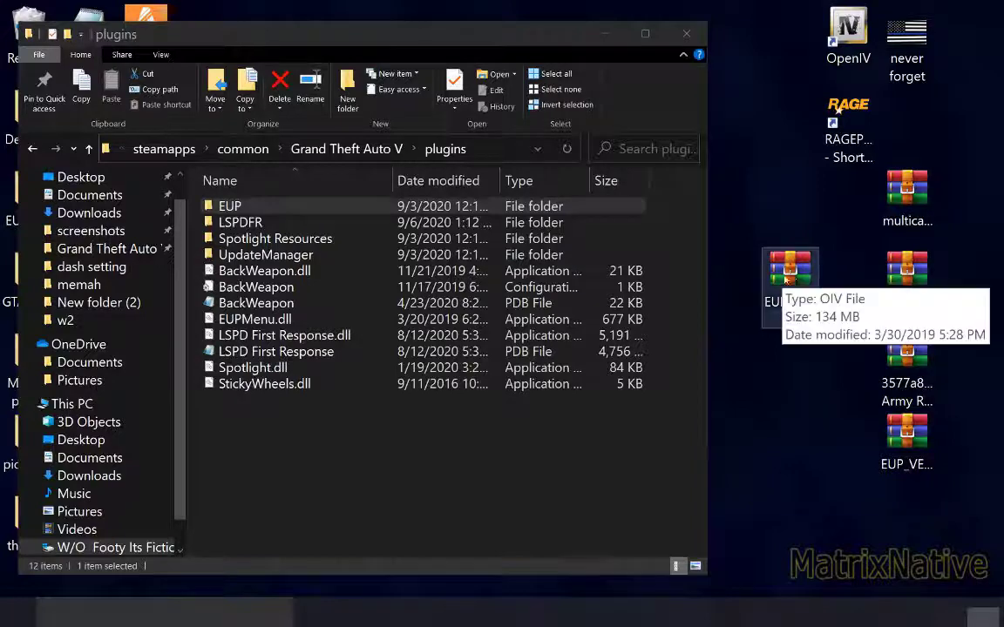
Step: Inspect the contents of the EUP S&R 1.3 archive and close it
double_click(790, 273)
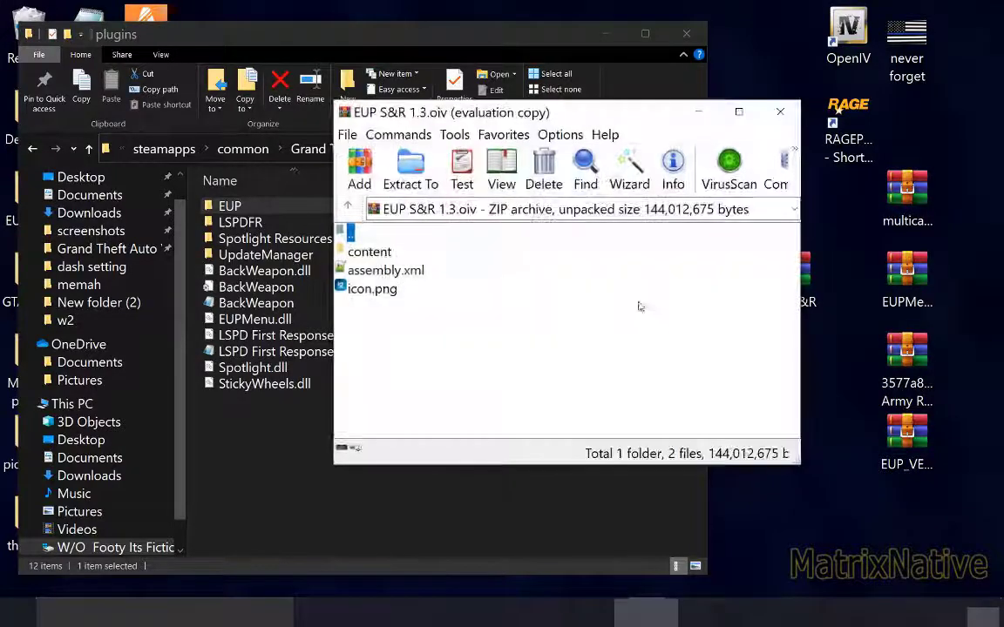
left_click(772, 105)
left_click(791, 279)
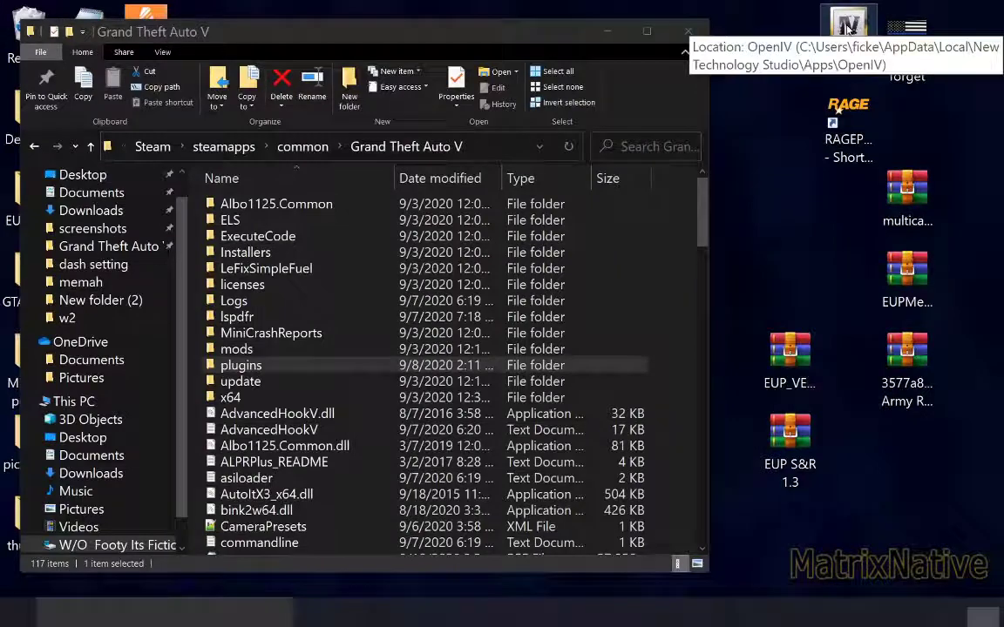
Step: Launch OpenIV for the Windows version of Grand Theft Auto V and open the EUP_VEST_EARPIECE_1.0.01 archive from the desktop
double_click(850, 29)
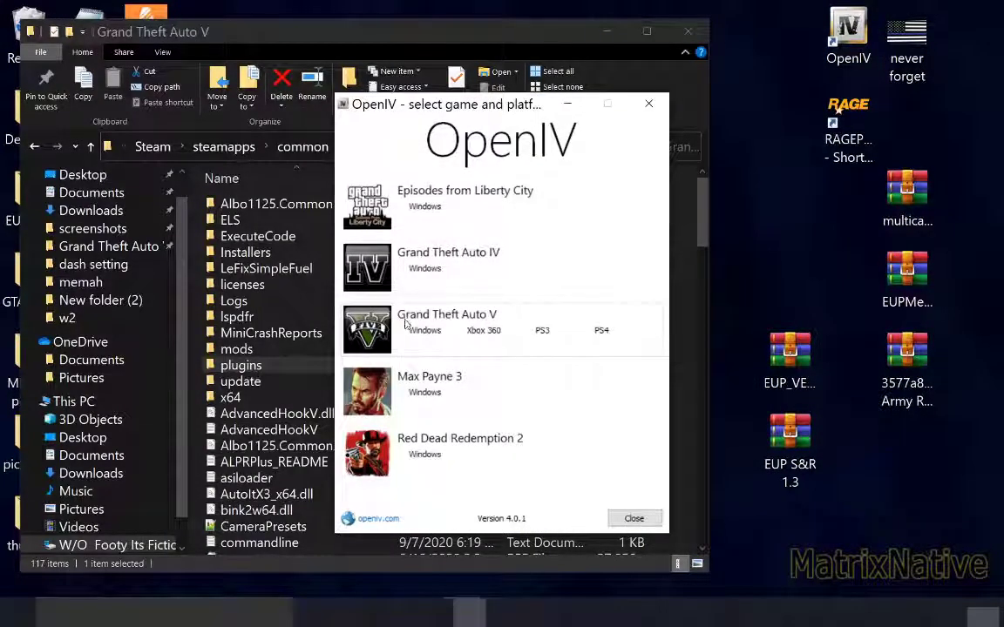
left_click(424, 329)
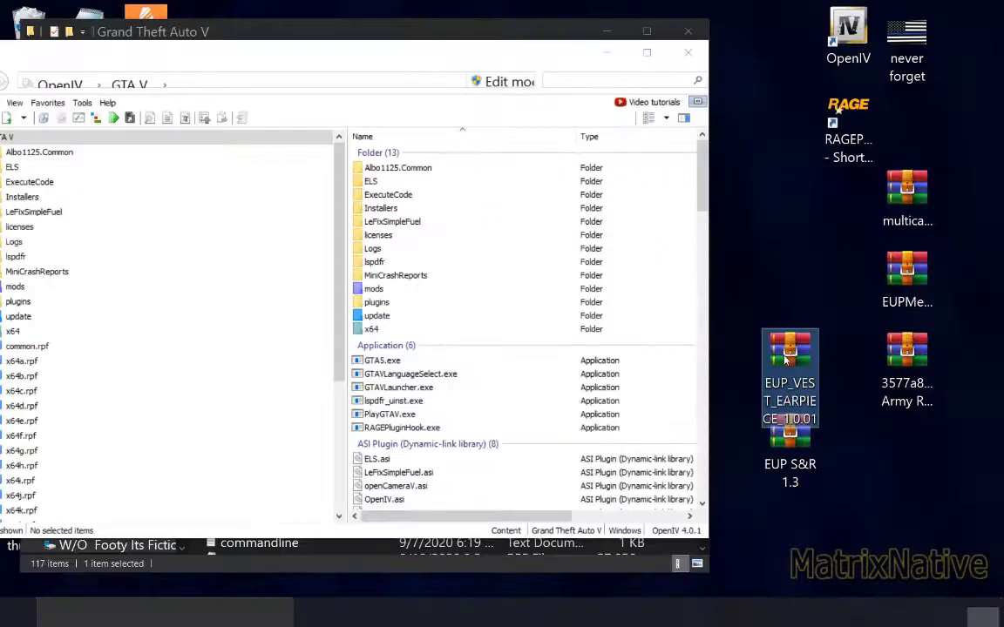
double_click(791, 346)
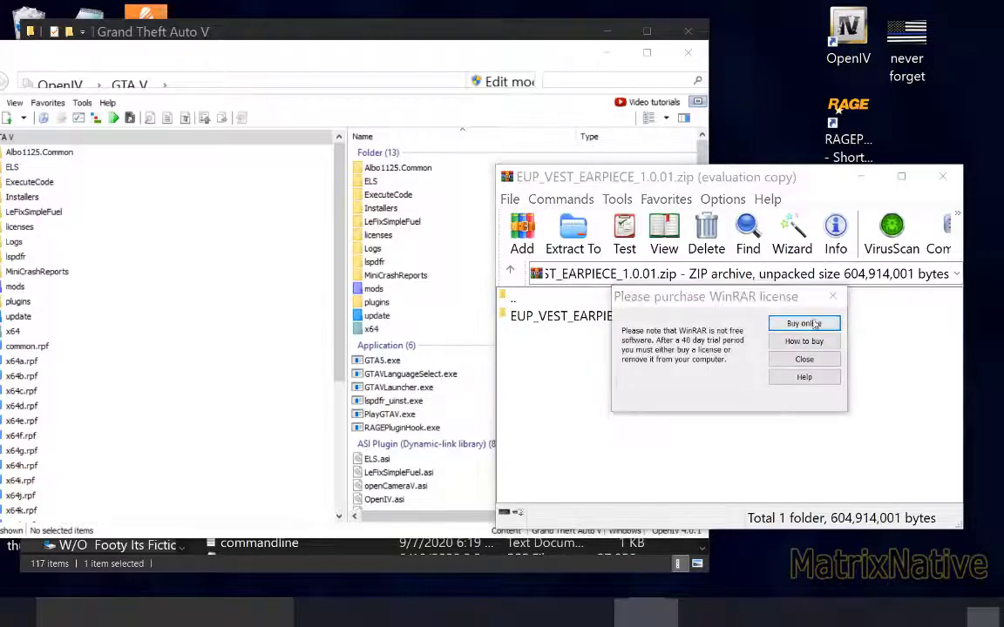
left_click(831, 301)
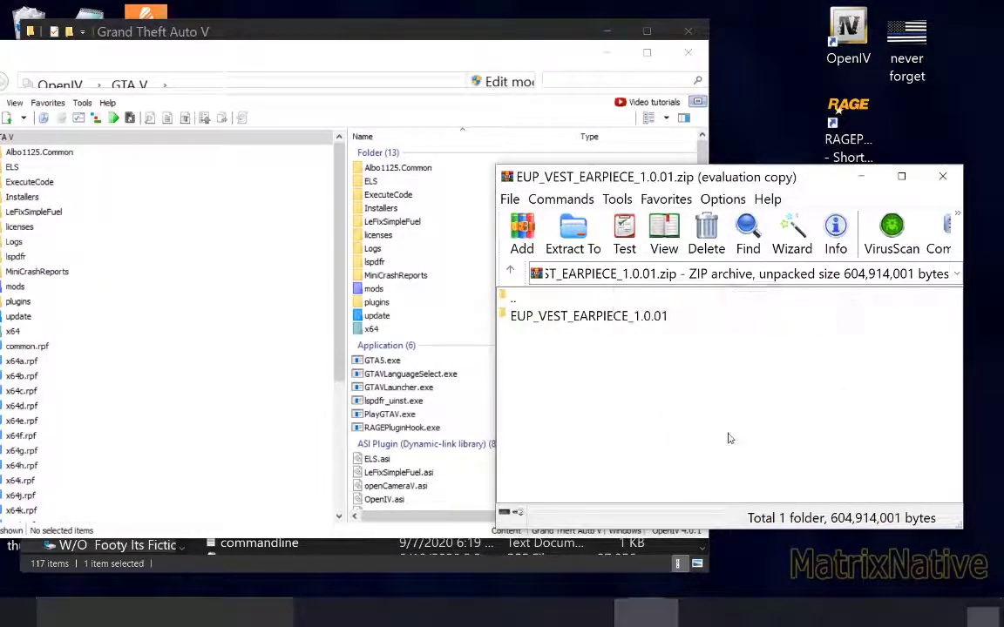
Step: Open the README inside the EUP_VEST_EARPIECE_1.0.01 folder and highlight the eup_componentpeds.rpf install path in its installation instructions
double_click(558, 316)
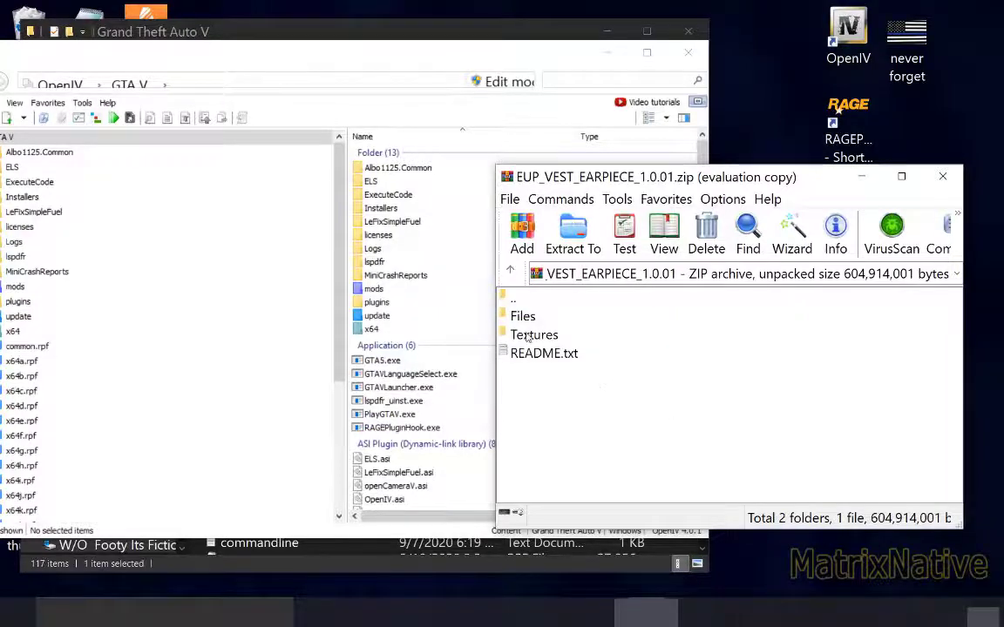
double_click(542, 353)
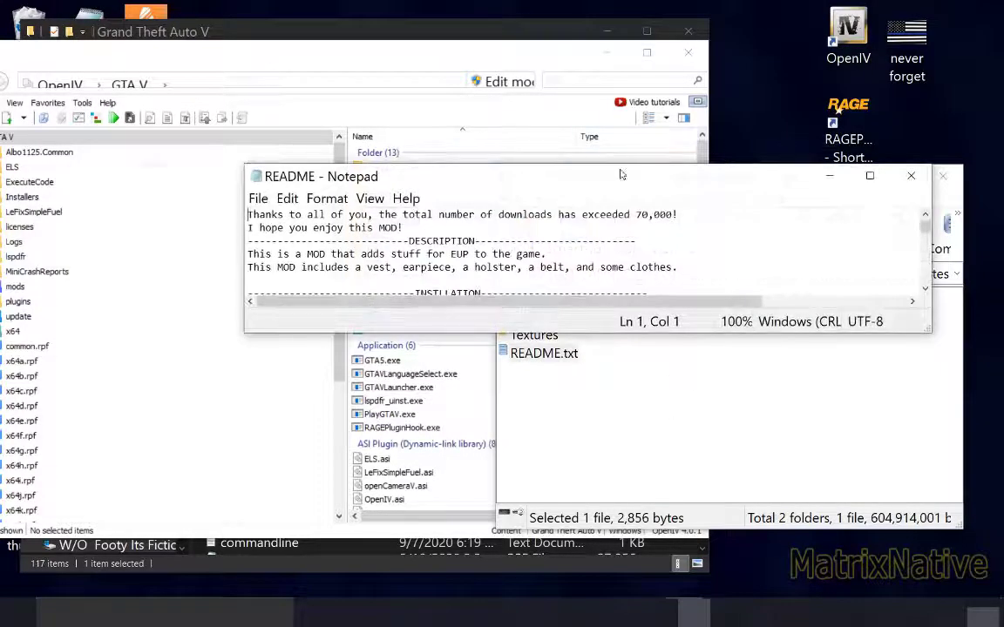
left_click_drag(620, 174, 550, 212)
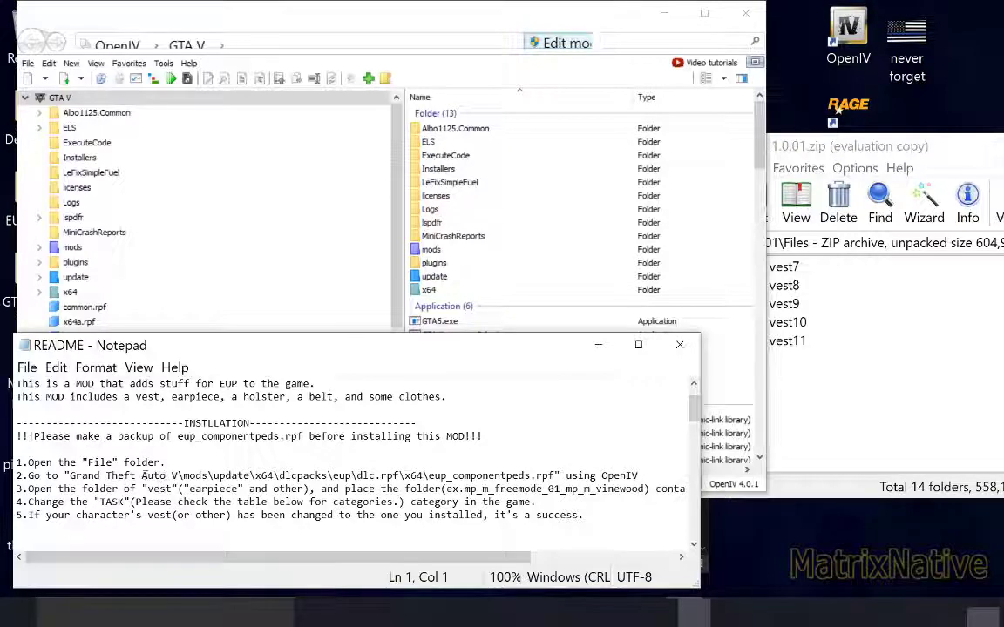
left_click_drag(177, 476, 636, 475)
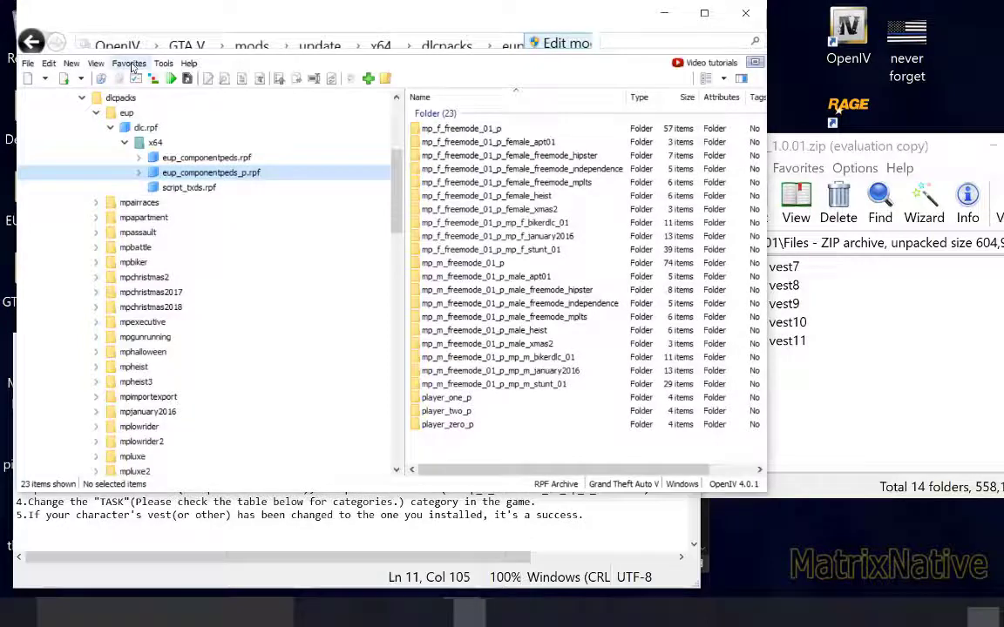
Step: Browse OpenIV to eup_componentpeds_p.rpf under mods\update\x64\dlcpacks\eup\dlc.rpf\x64, check the favorites list and reposition the window
left_click(130, 65)
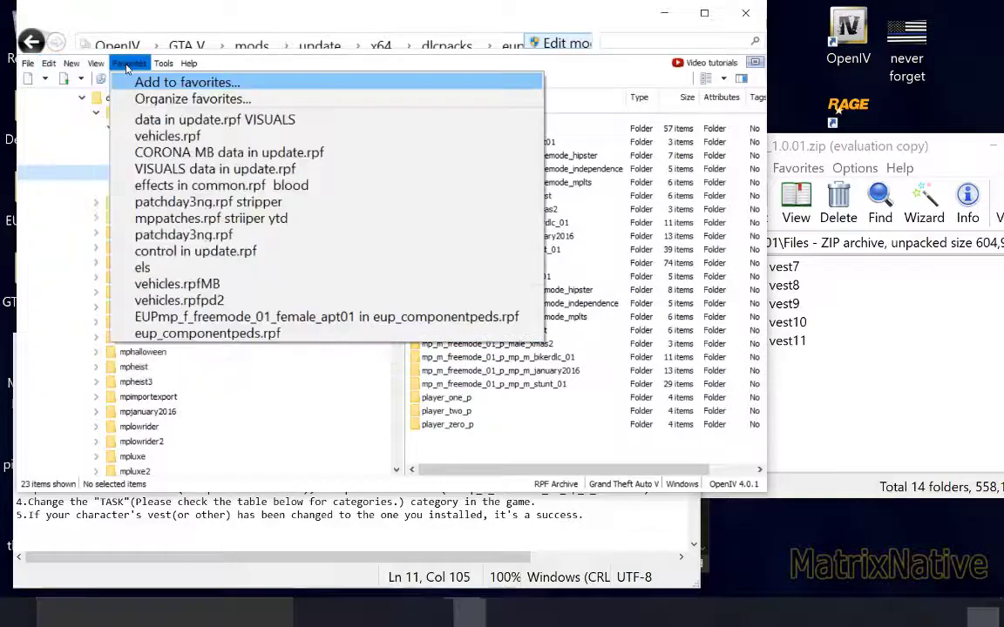
left_click(553, 11)
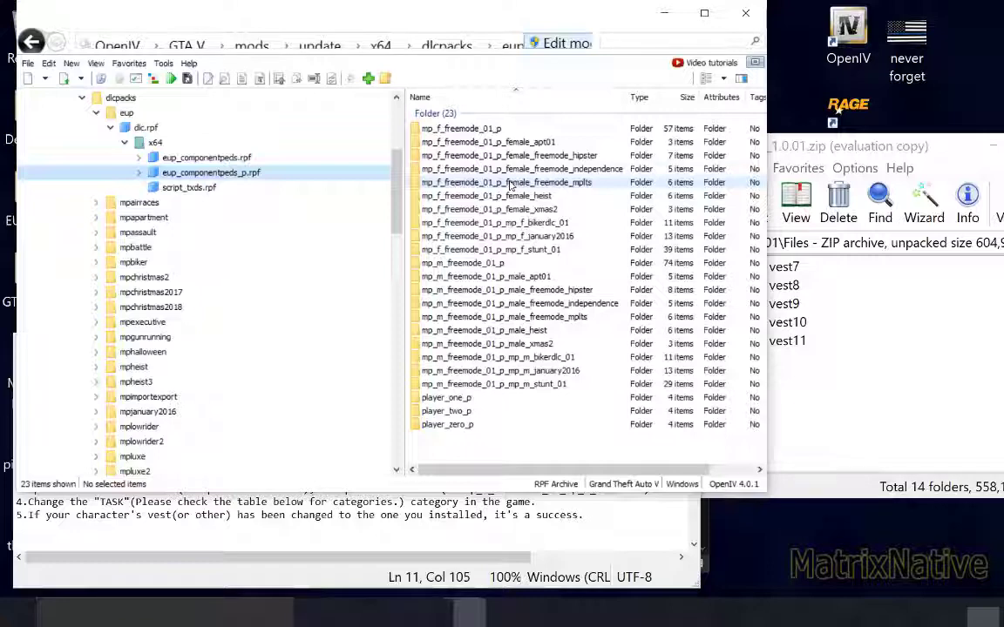
left_click_drag(518, 17, 464, 55)
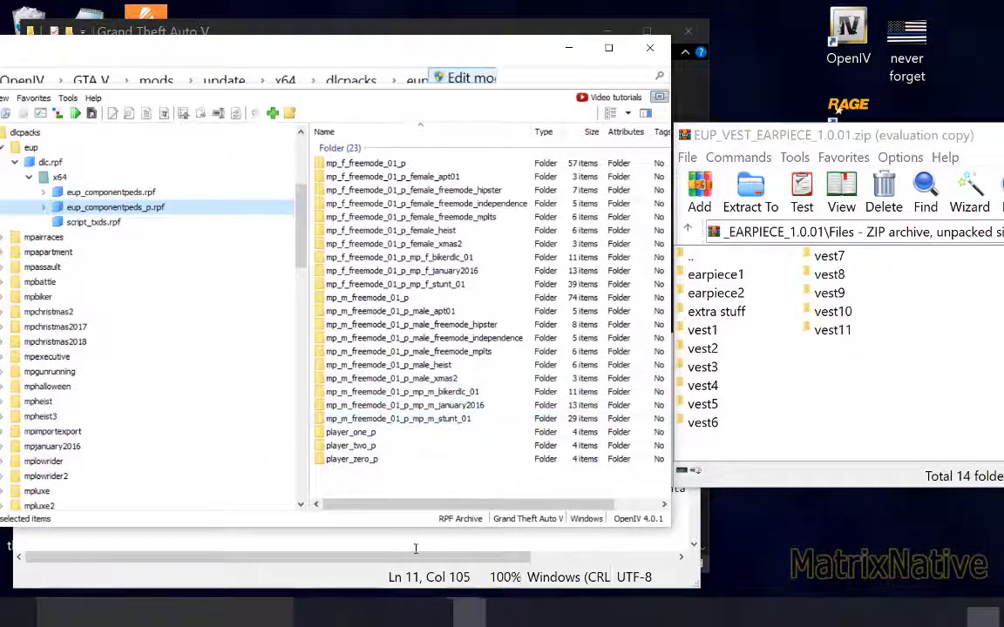
Step: Bring the README to the front and review its instruction about placing the mp_m_freemode folders from each vest or earpiece folder
left_click(457, 545)
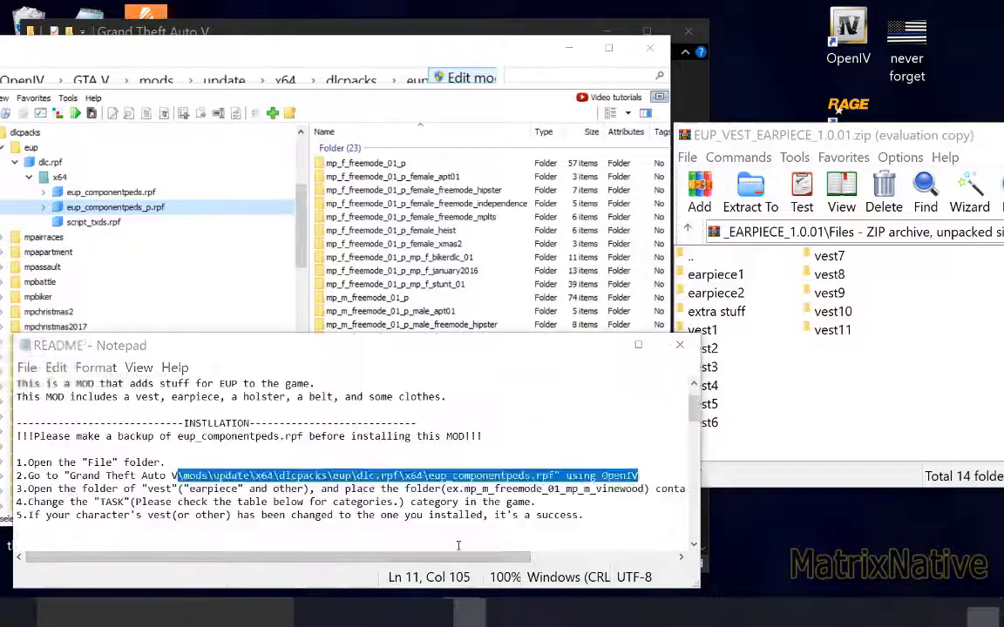
left_click_drag(314, 345, 476, 266)
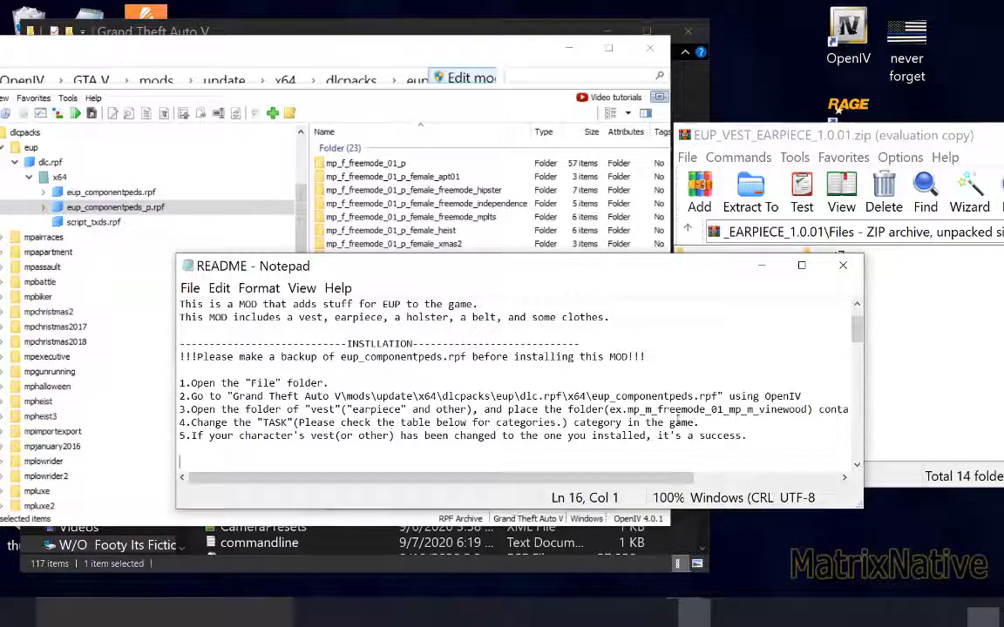
left_click(802, 399)
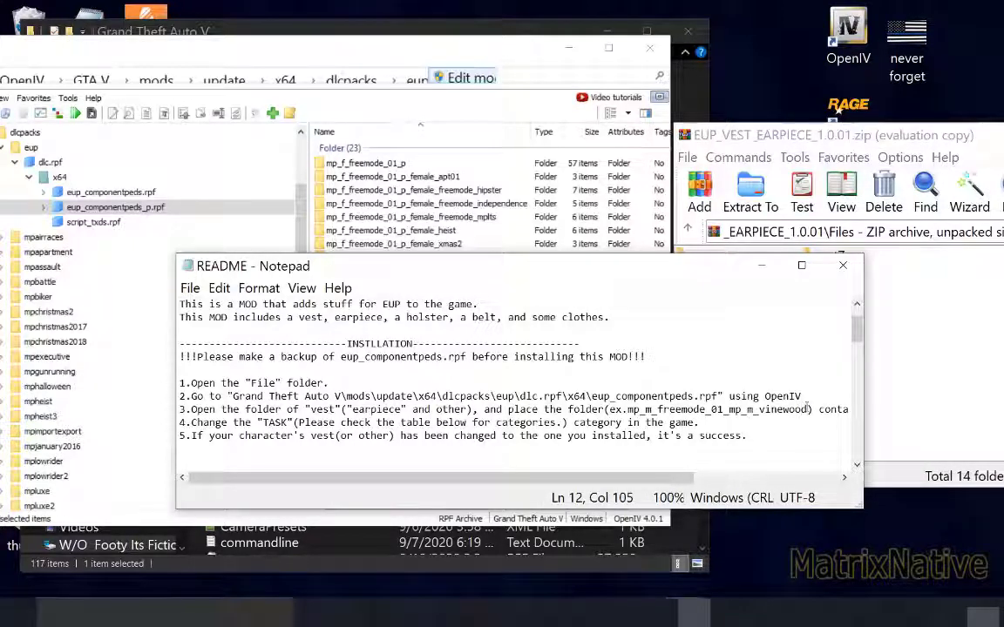
left_click_drag(808, 408, 609, 409)
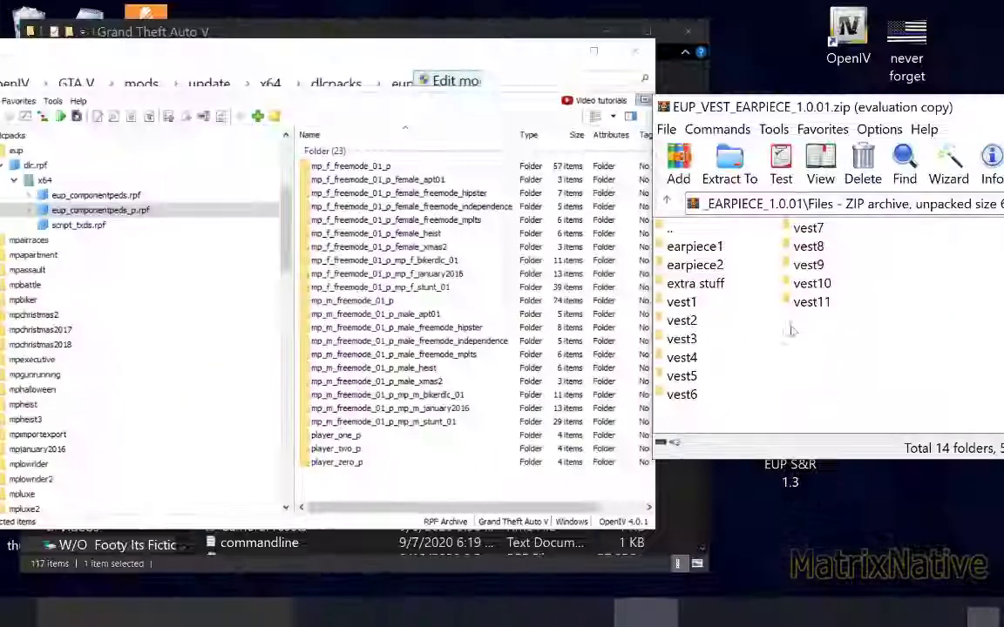
Step: Preview ear1.jpg in the archive's earpiece1 folder, close the image and return to the Files folder
left_click_drag(792, 322, 671, 244)
double_click(676, 247)
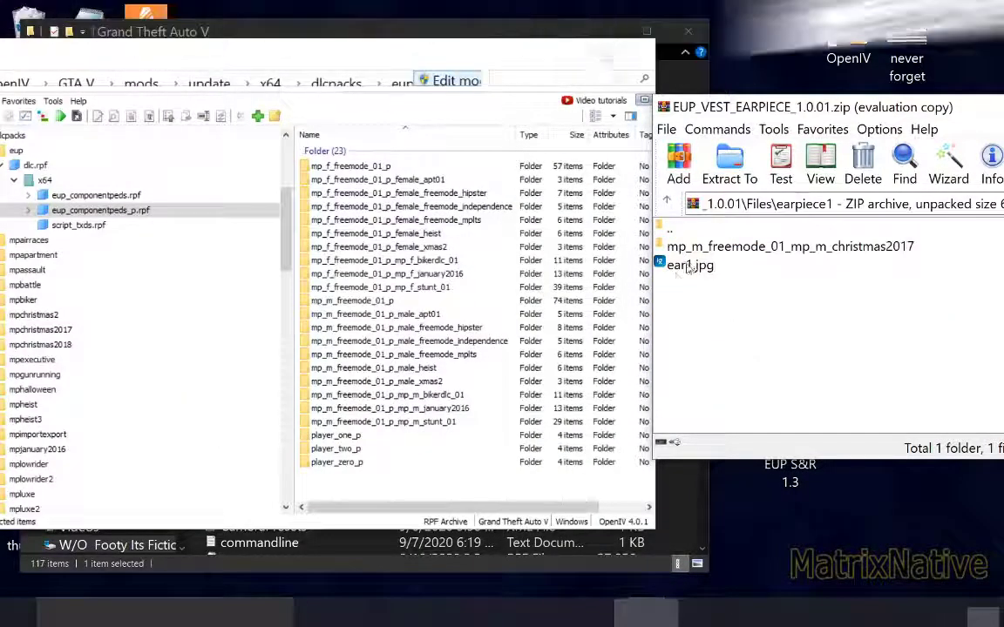
left_click(679, 267)
double_click(679, 266)
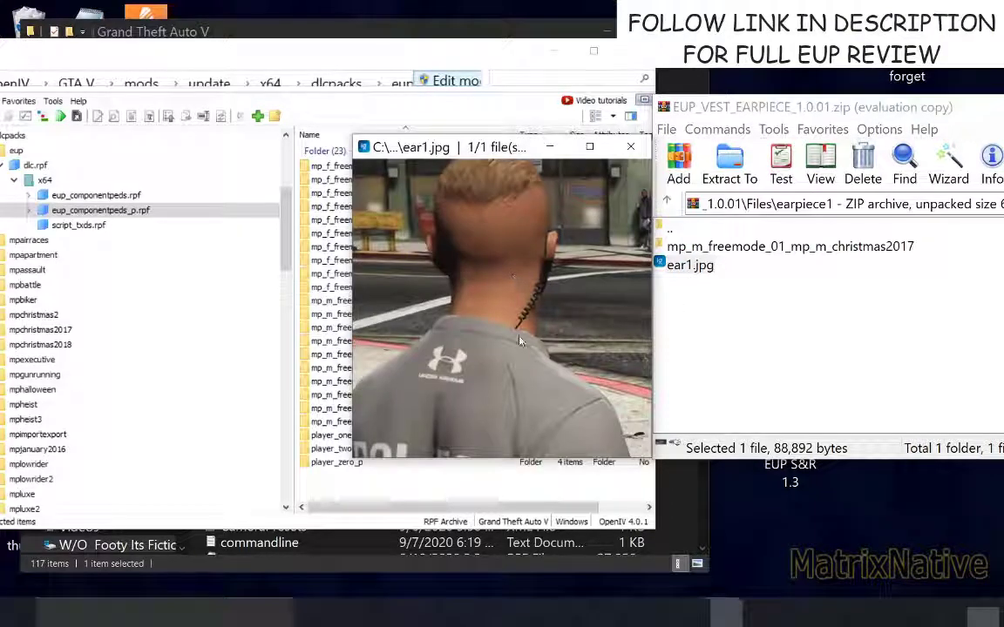
left_click(630, 146)
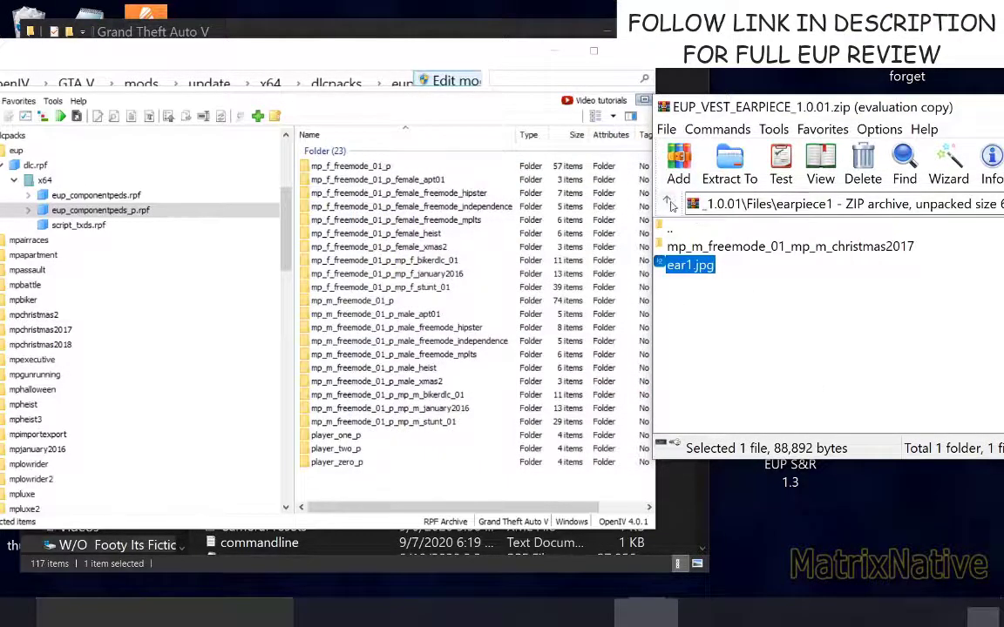
left_click(668, 203)
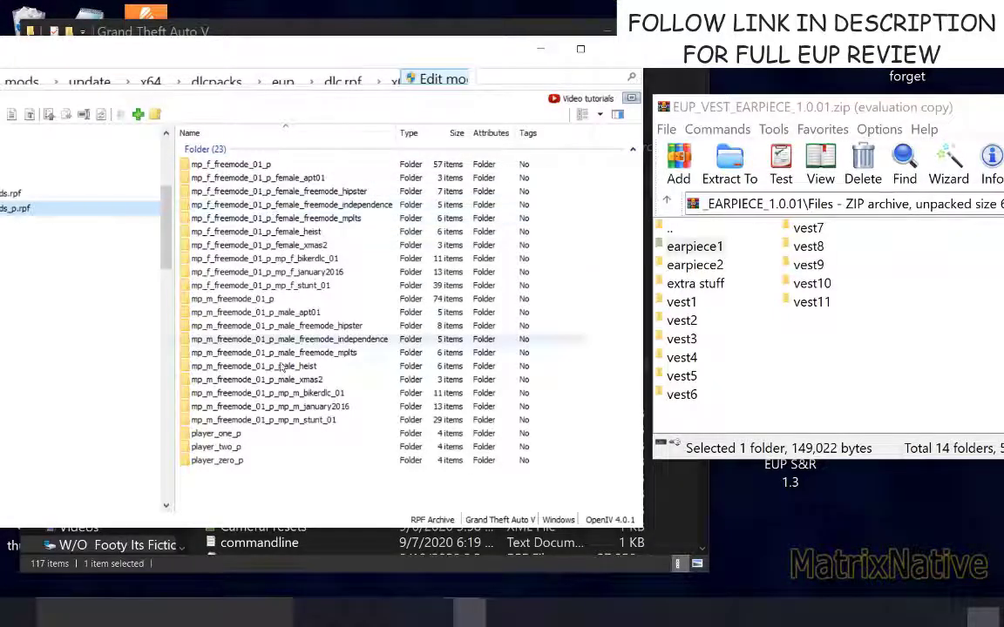
left_click(305, 272)
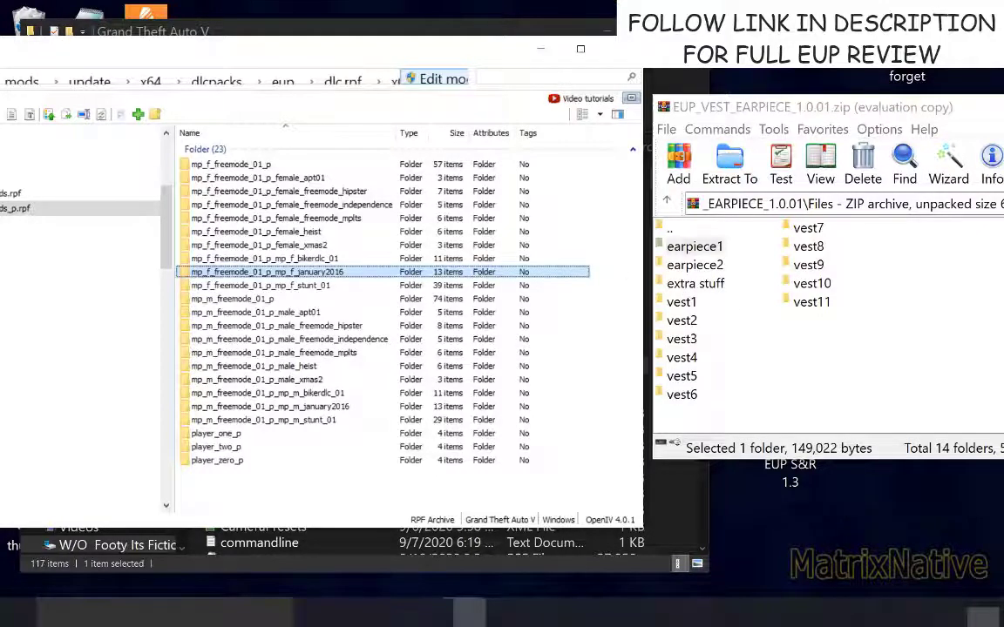
left_click(778, 502)
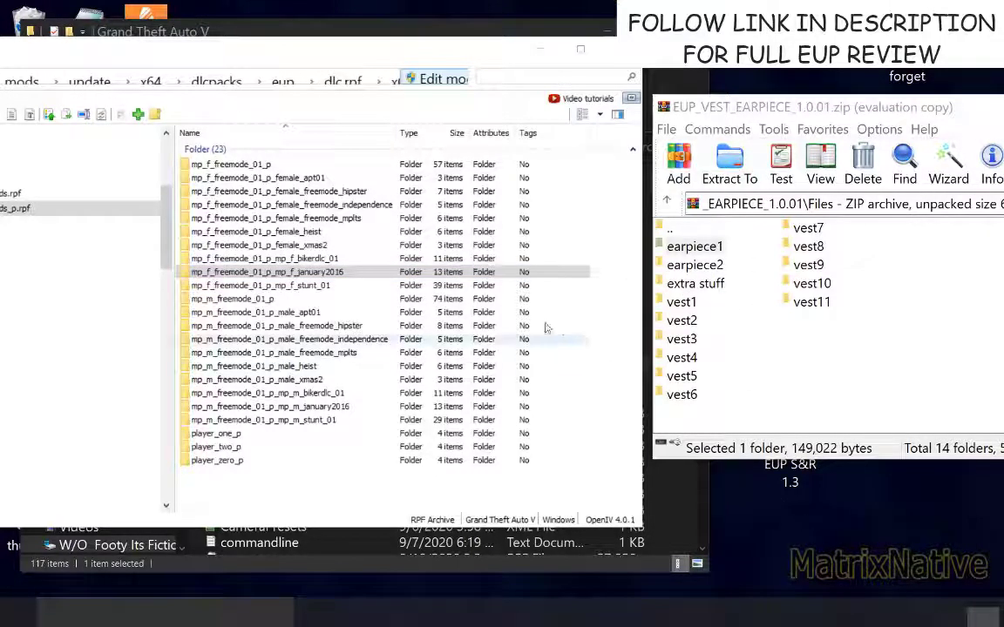
left_click(688, 103)
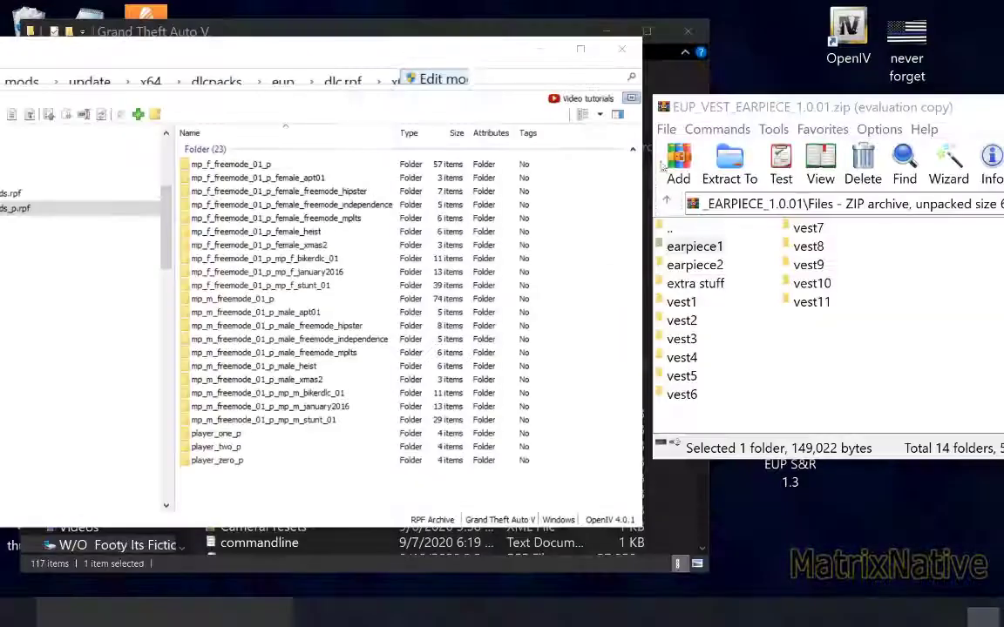
Step: Reopen the earpiece1 folder, check ear1.jpg and copy its mp_m_freemode_01_mp_m_christmas2017 folder into eup_componentpeds_p.rpf in OpenIV
double_click(710, 248)
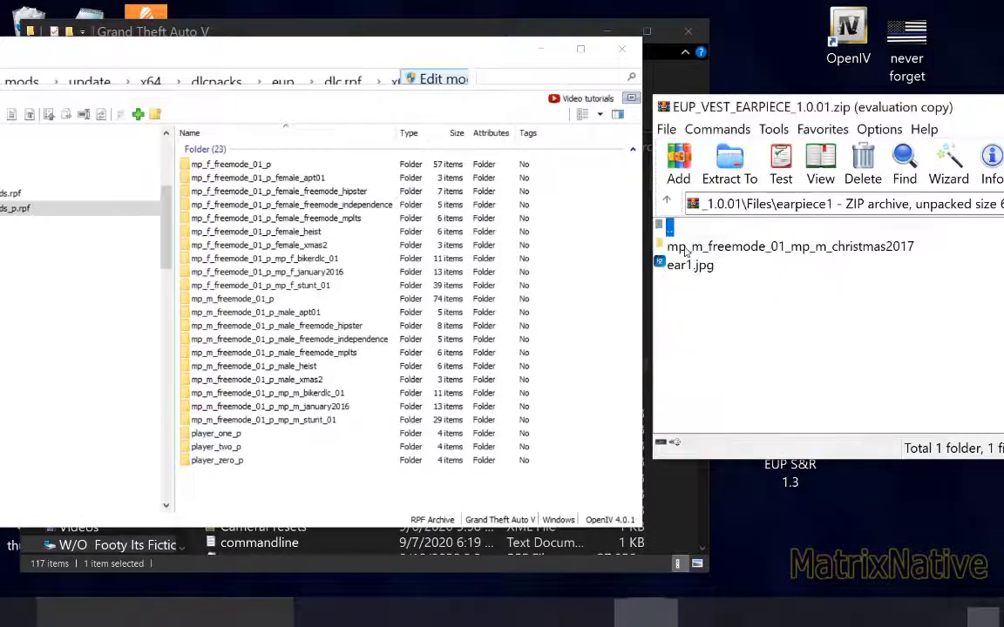
double_click(679, 266)
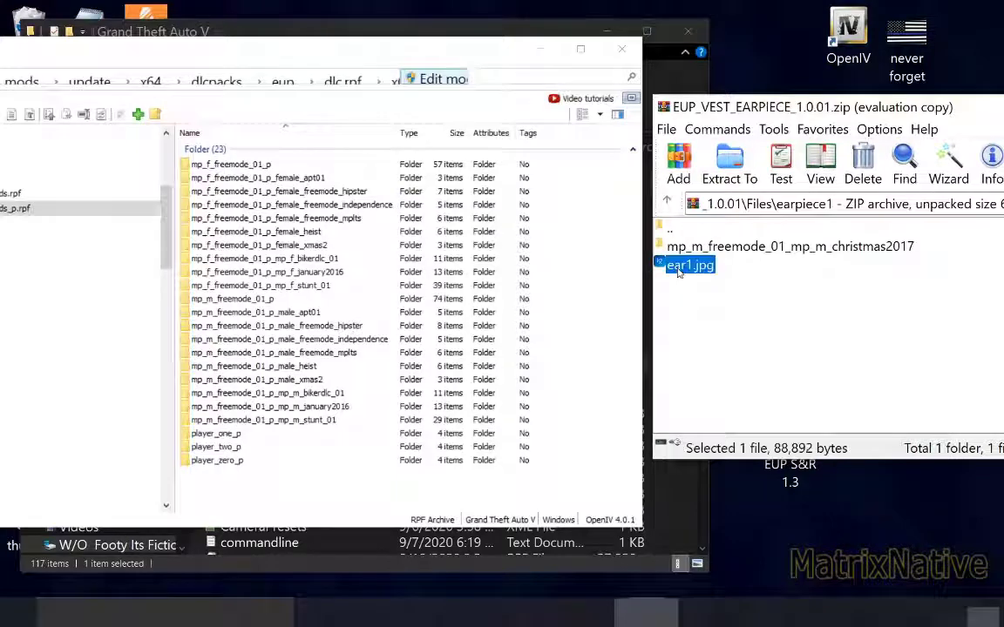
left_click(631, 147)
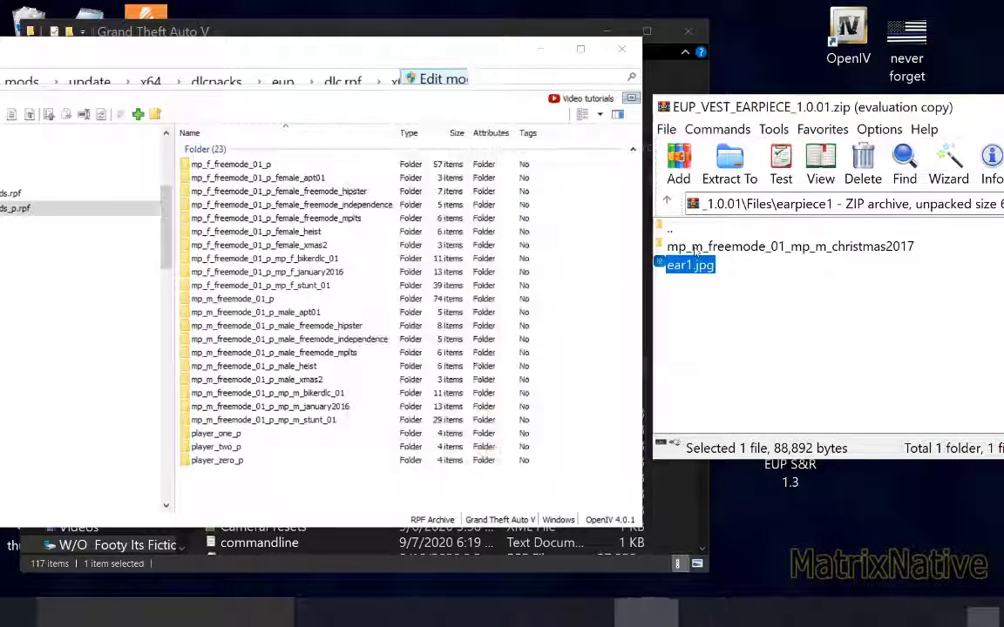
left_click(731, 321)
left_click_drag(662, 248, 279, 353)
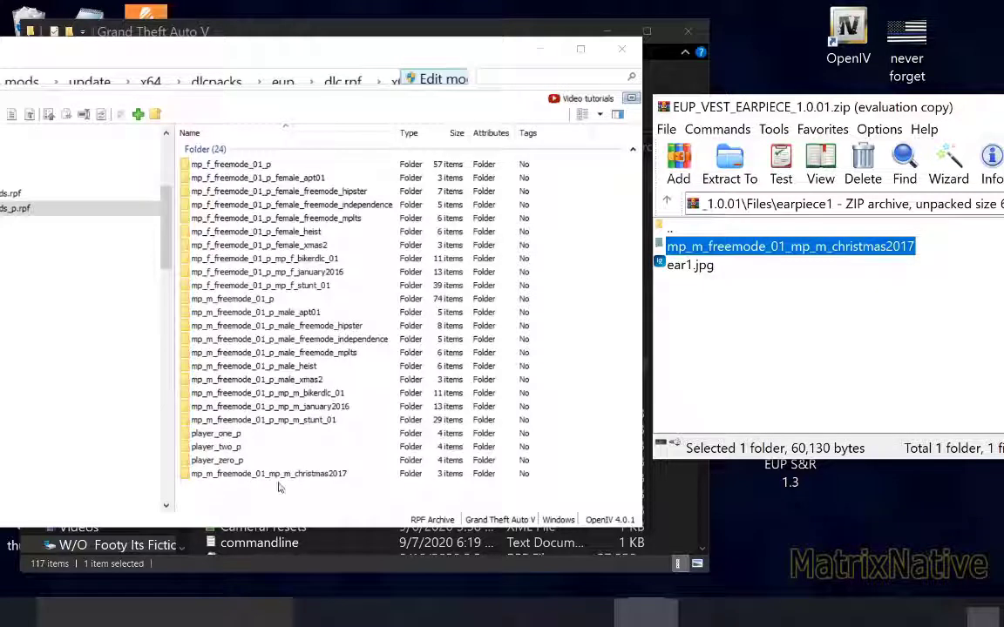
left_click(741, 312)
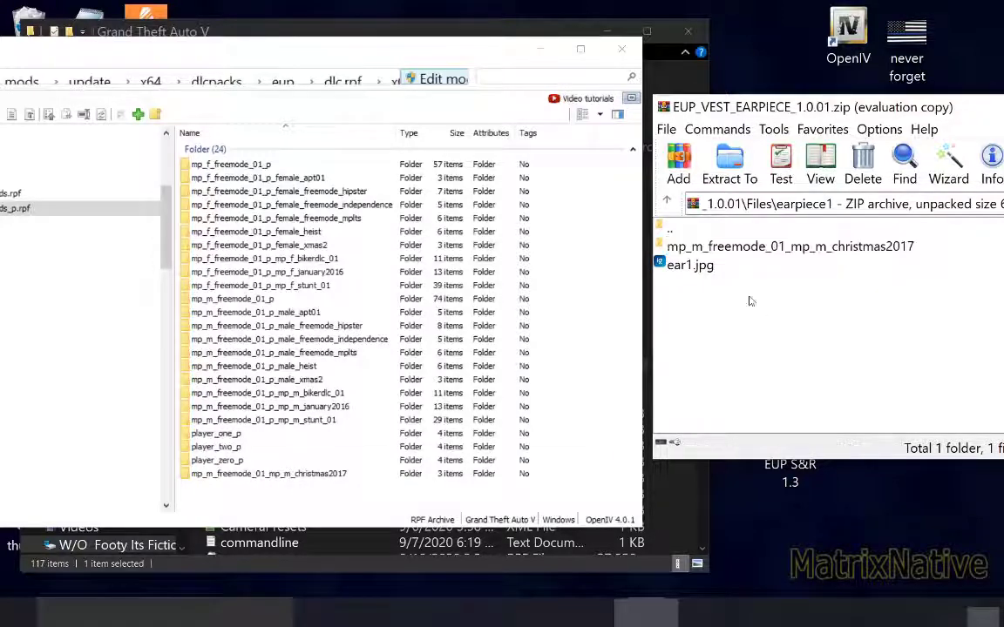
Step: Open the earpiece2 folder, preview earpiece2.jpg and copy its mp_m_freemode_01_mp_m_christmas2017 folder into eup_componentpeds_p.rpf in OpenIV
left_click(667, 204)
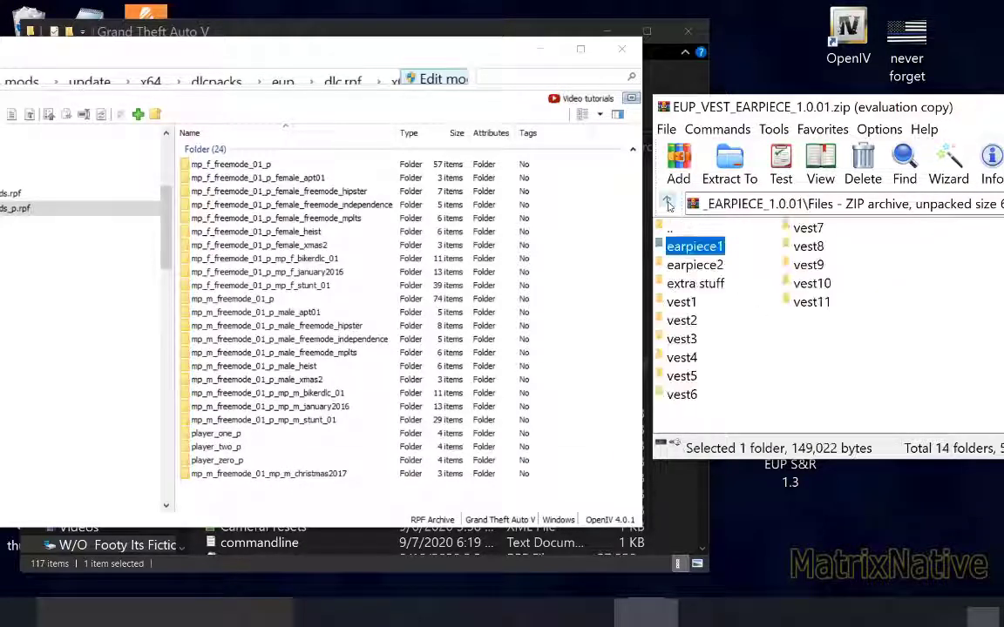
double_click(688, 267)
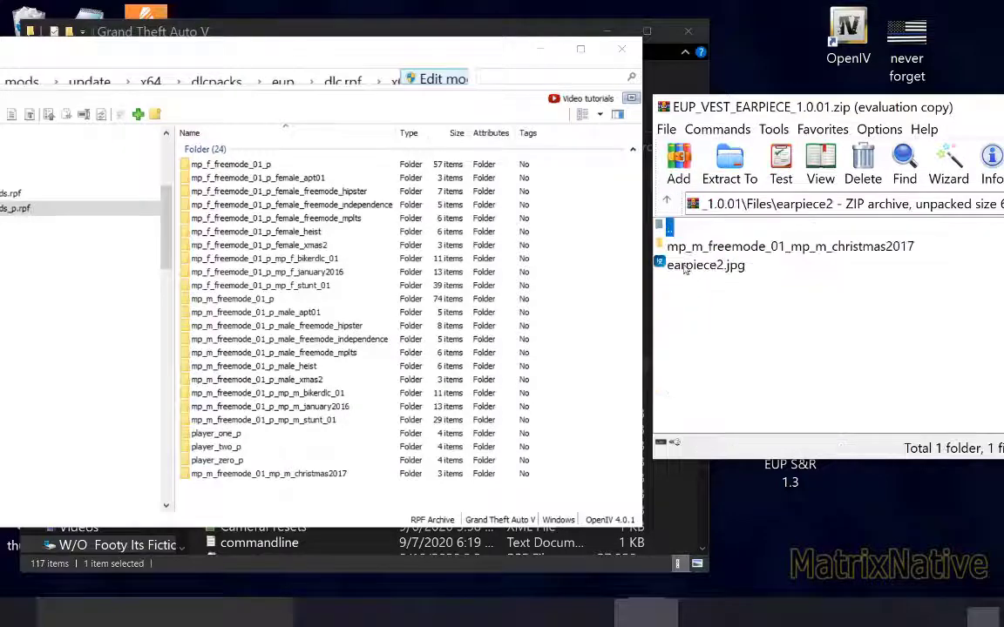
double_click(688, 266)
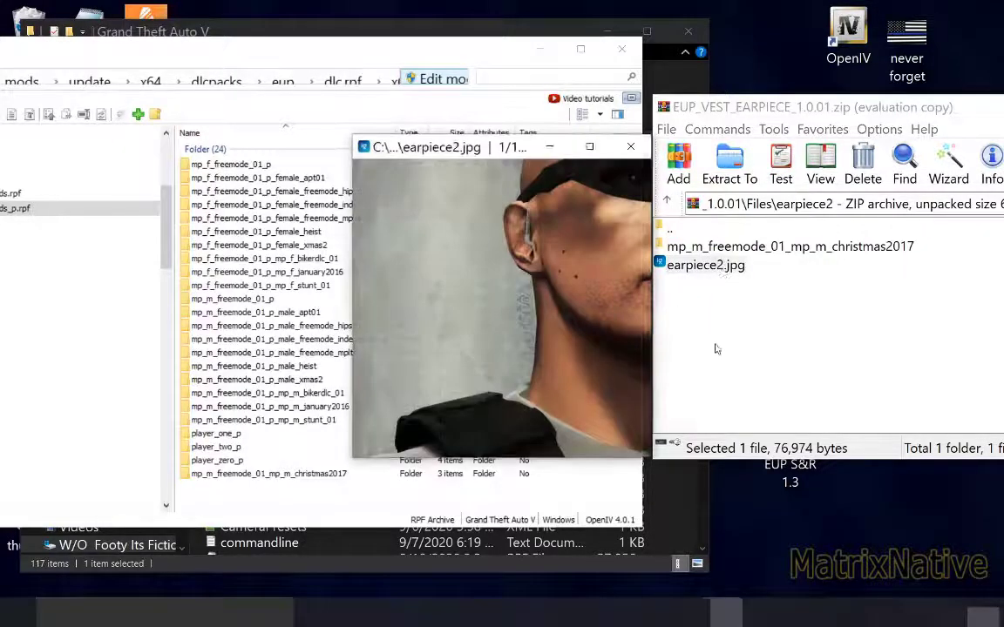
left_click(630, 146)
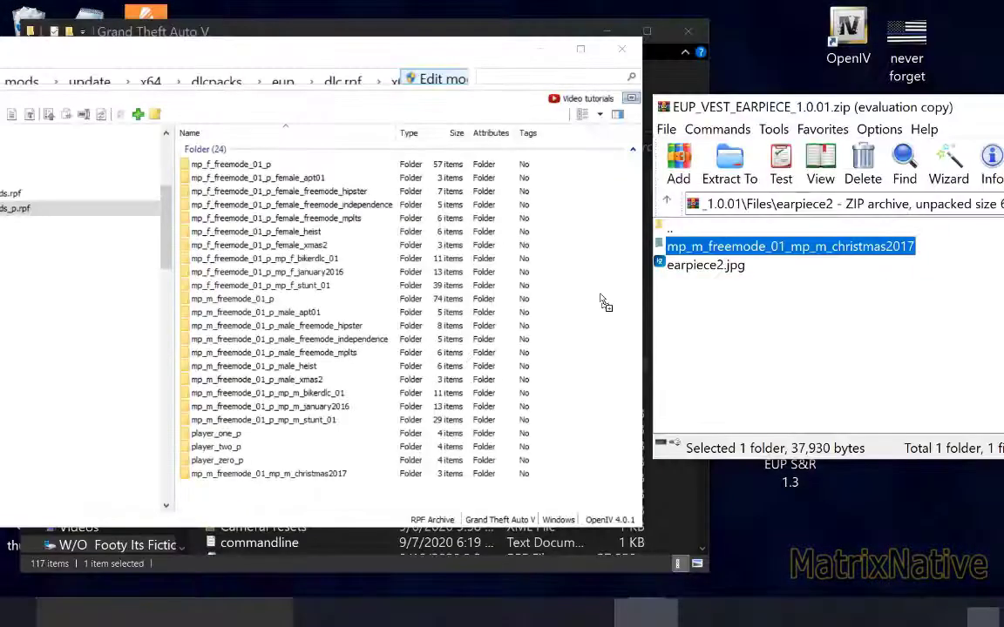
Step: Open the Belt folder inside the archive's extra stuff folder and preview belt1.jpg, closing the image when done
left_click(668, 203)
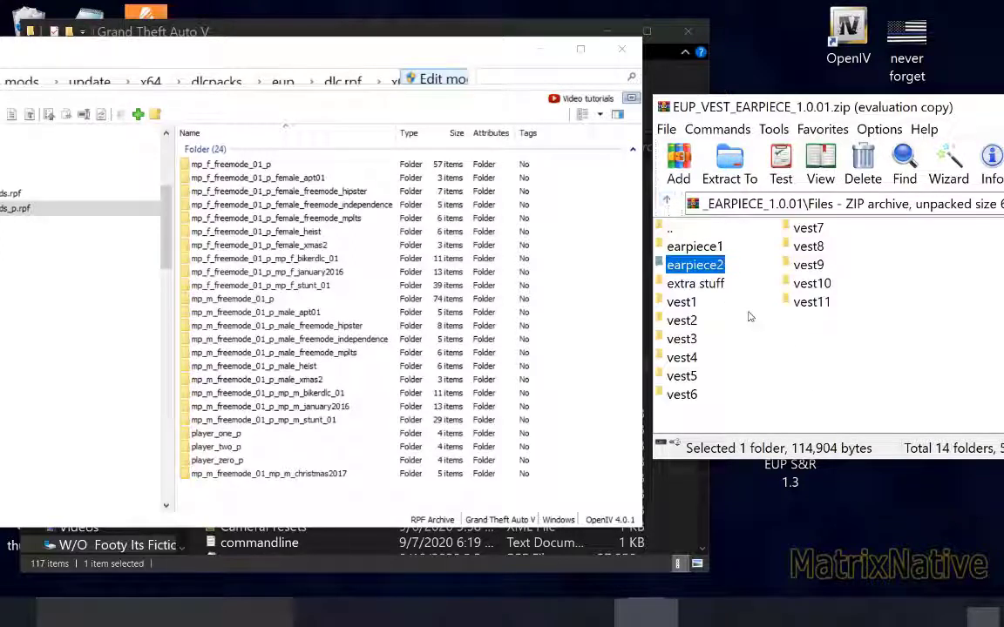
double_click(694, 284)
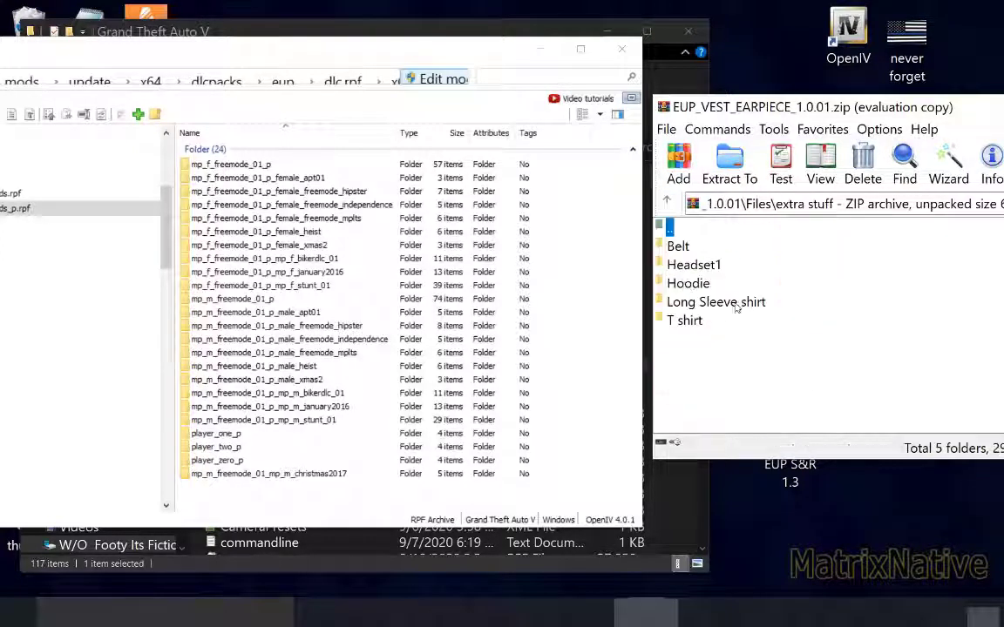
double_click(676, 248)
double_click(688, 266)
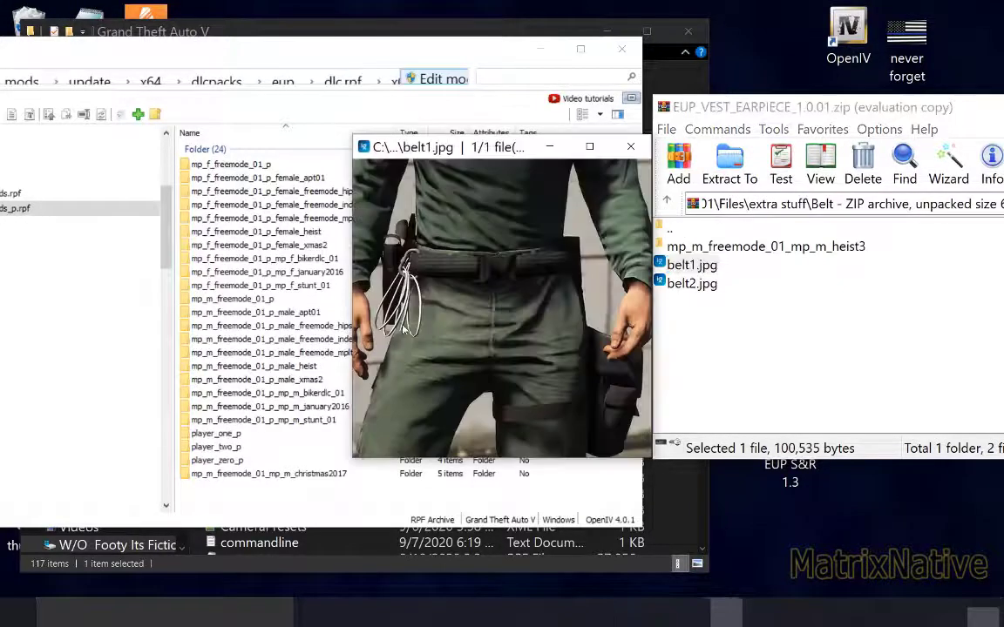
left_click(631, 147)
Step: Preview belt2.jpg and copy the Belt folder's mp_m_freemode_01_mp_m_heist3 folder into eup_componentpeds_p.rpf in OpenIV
left_click(692, 284)
double_click(692, 284)
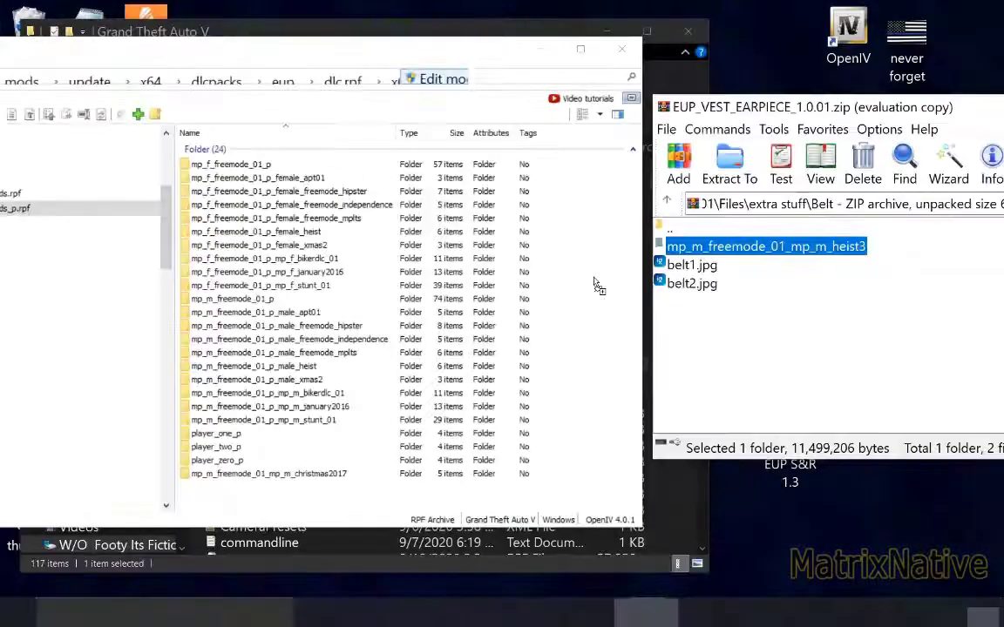
left_click_drag(597, 285, 598, 288)
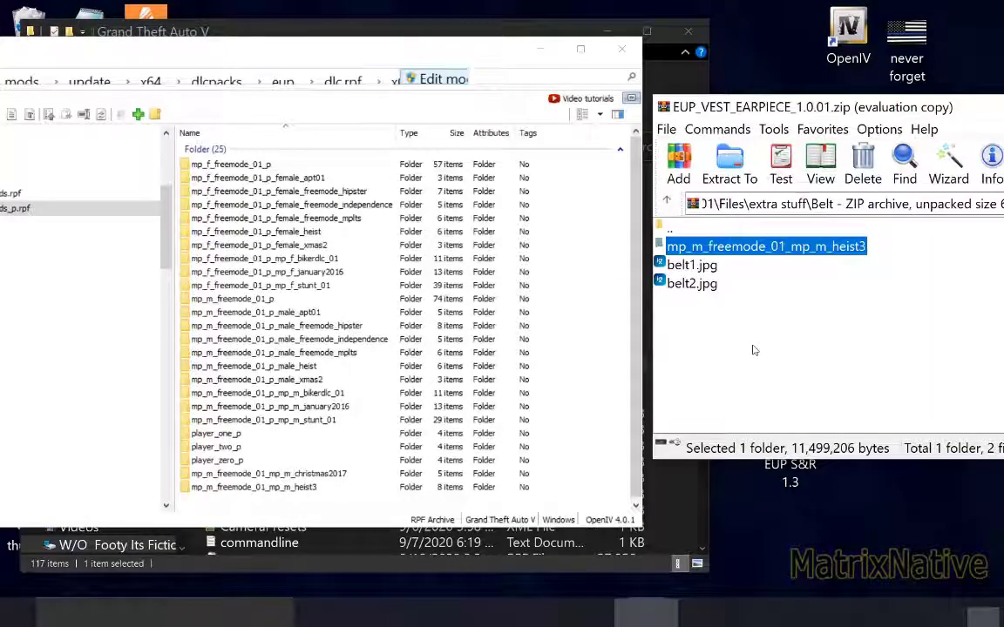
double_click(684, 228)
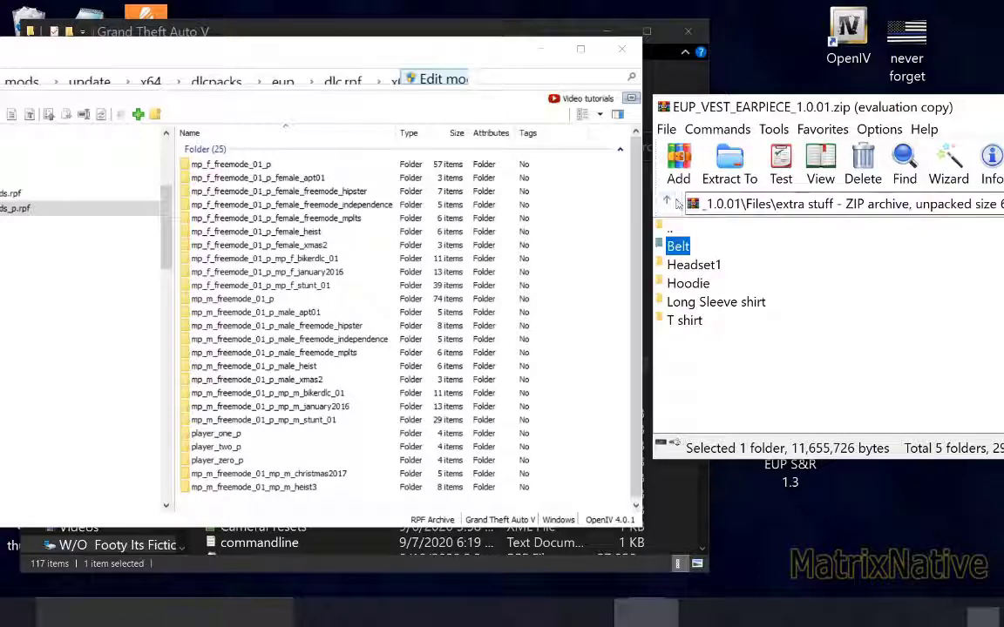
Step: Return to the archive's Files folder, open vest1 and preview the setups in vest1.jpg
double_click(670, 228)
left_click(680, 302)
double_click(679, 302)
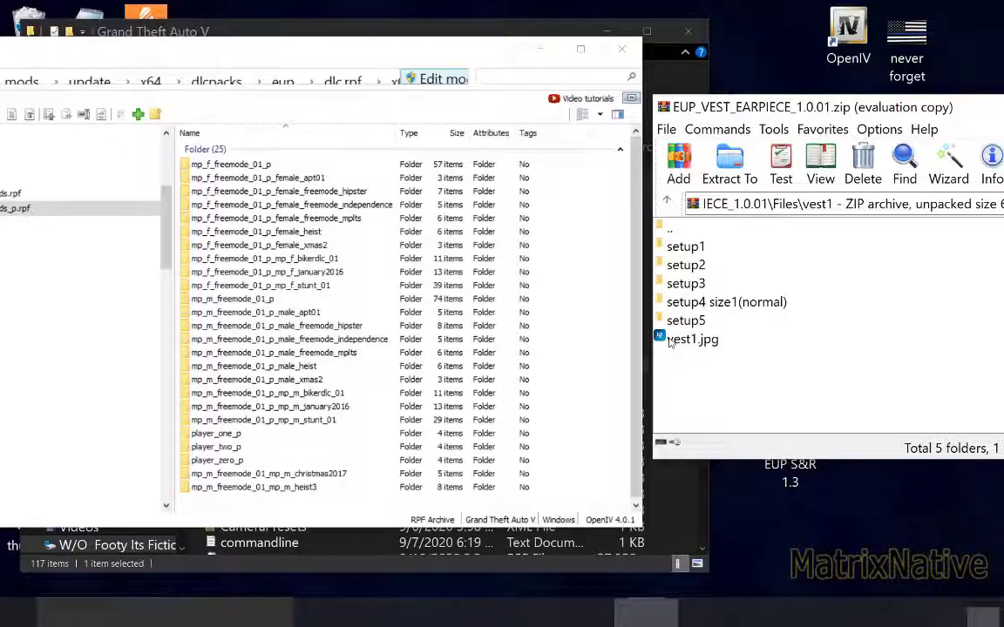
double_click(688, 339)
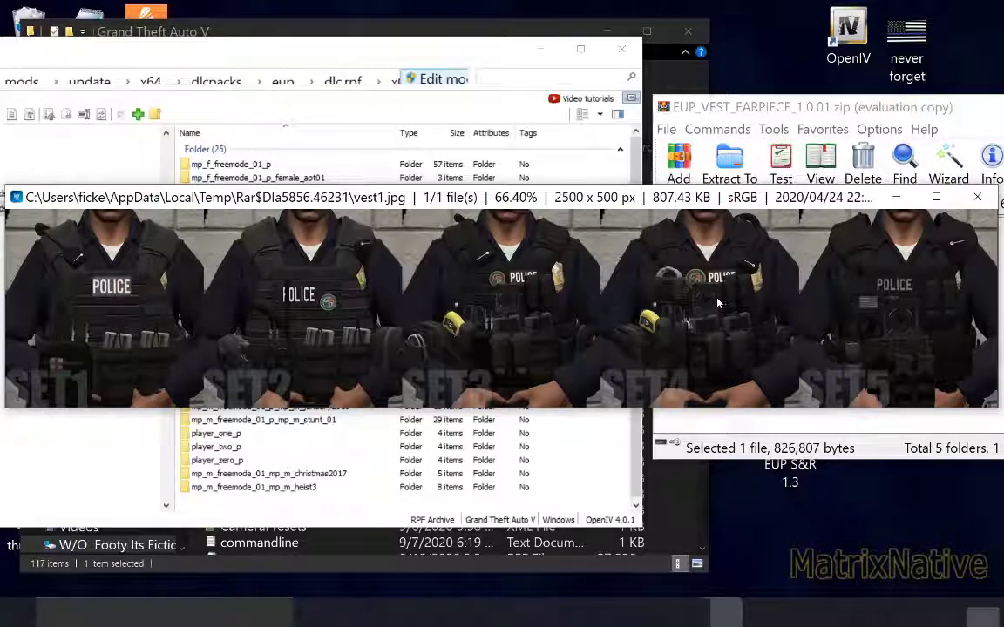
left_click(899, 200)
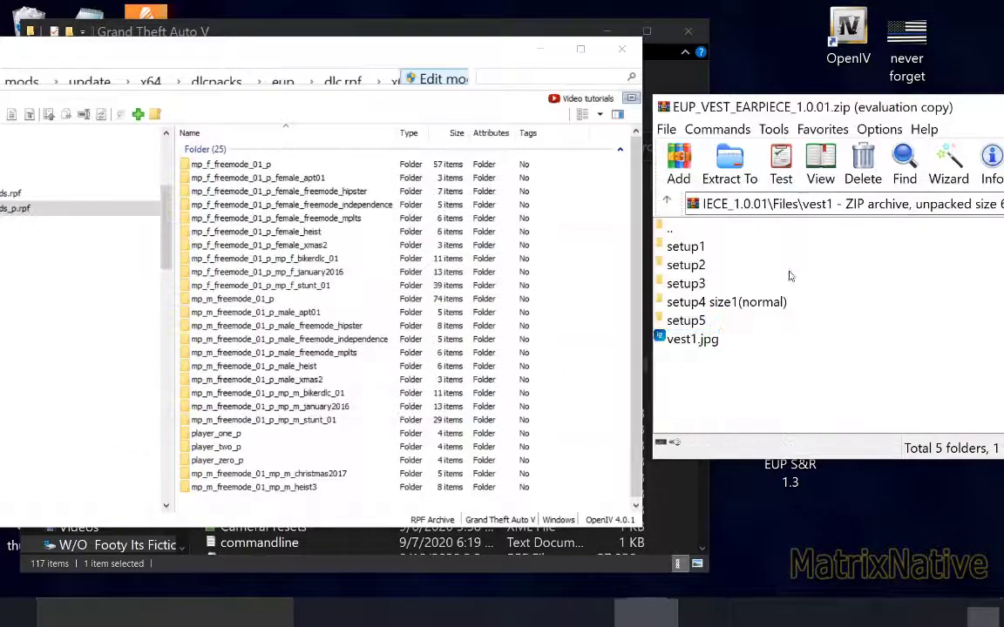
Step: Copy the mp_m_freemode_01_mp_m_vinewood folder from vest1's setup4 size1(normal) into eup_componentpeds_p.rpf in OpenIV
double_click(687, 305)
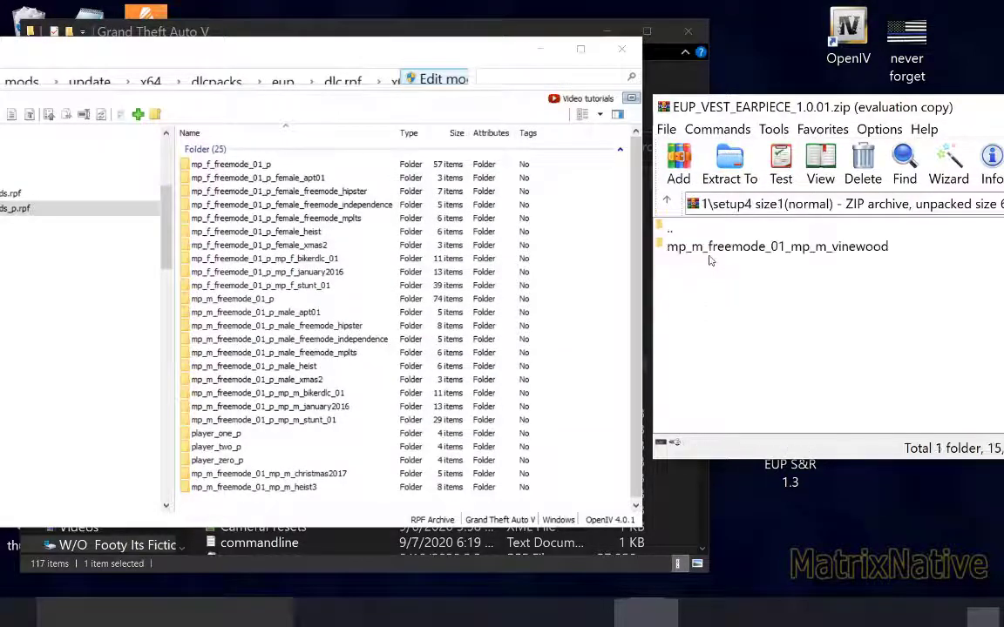
left_click_drag(710, 253, 594, 271)
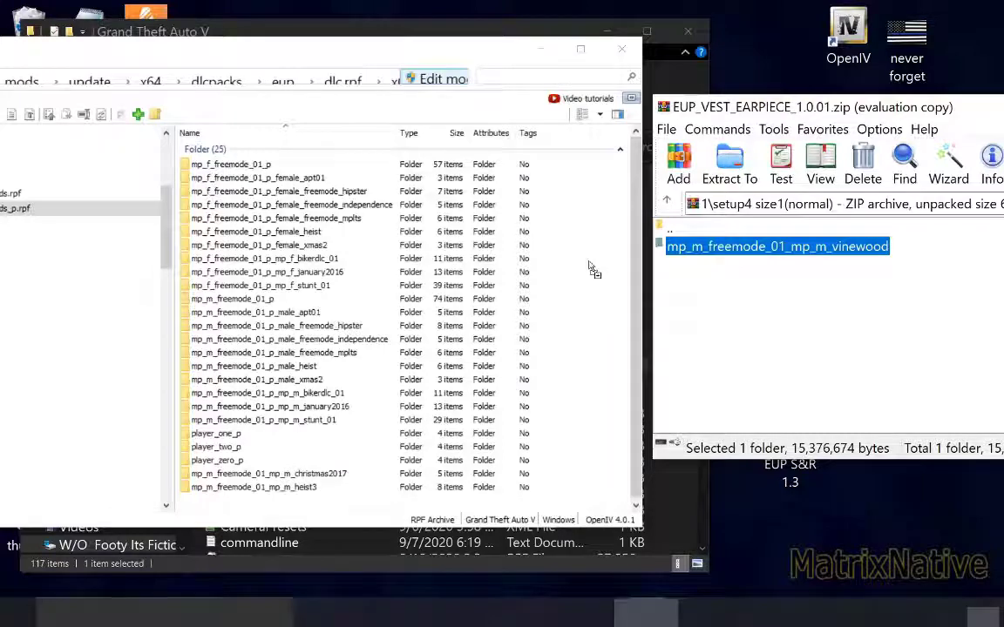
left_click(812, 339)
left_click_drag(774, 103, 680, 110)
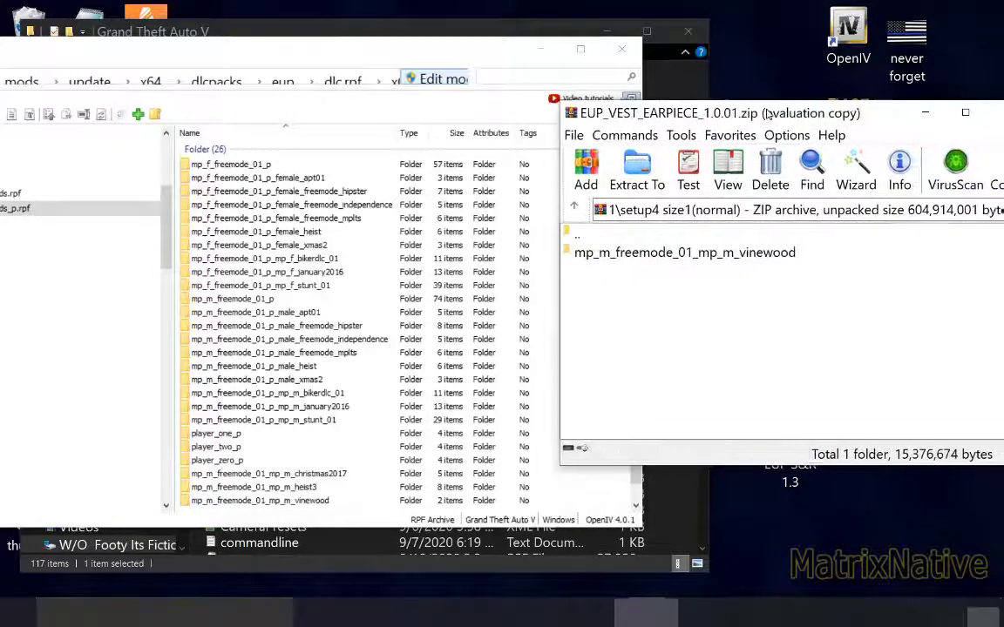
Step: Return to the Files folder, open vest2 and copy an mp_m_freemode_01_mp_m_vinewood folder from it into eup_componentpeds_p.rpf
left_click(573, 210)
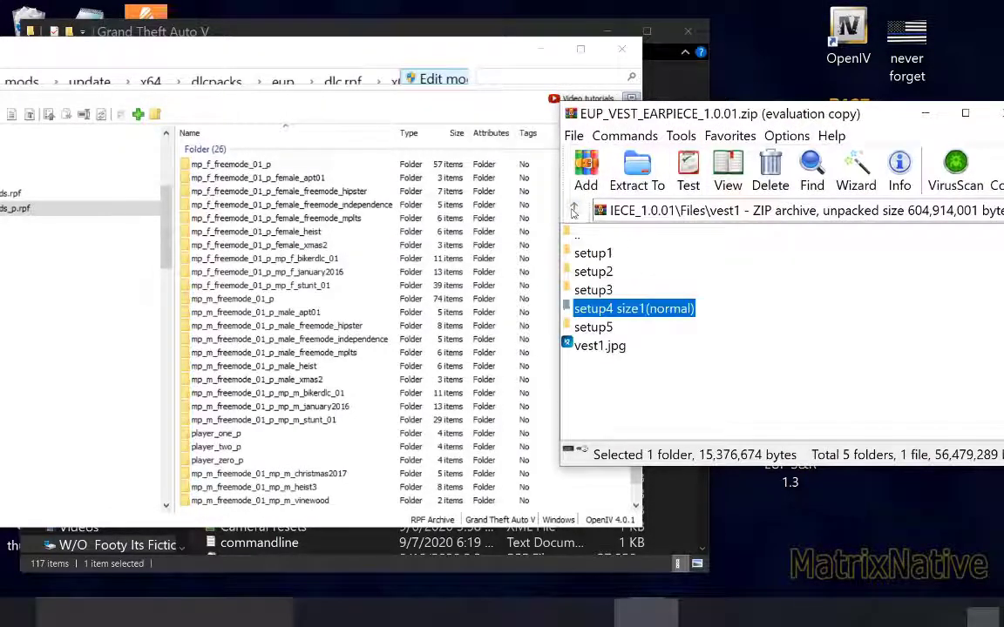
left_click(573, 209)
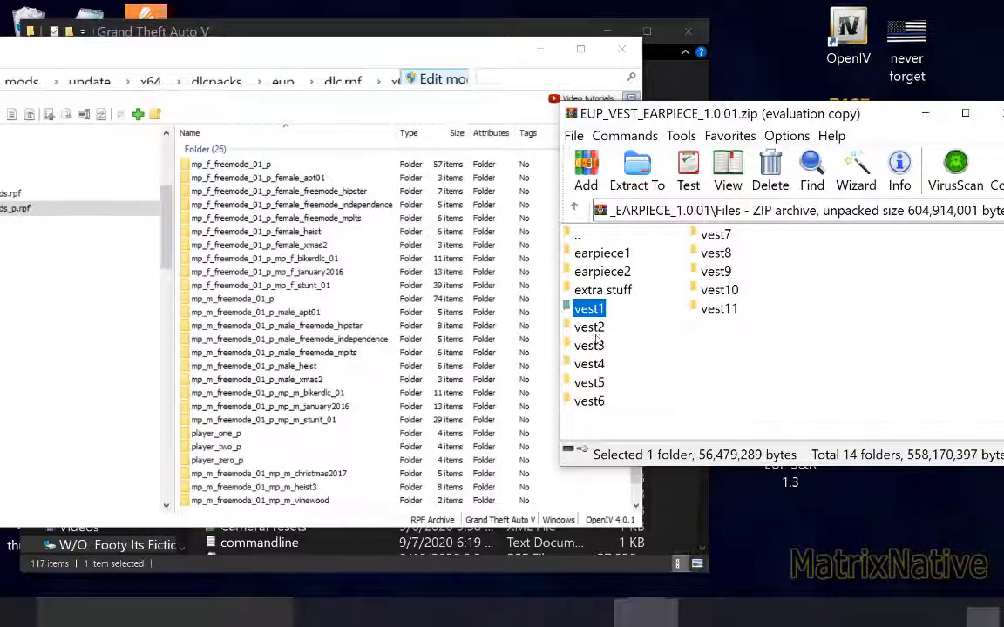
double_click(591, 331)
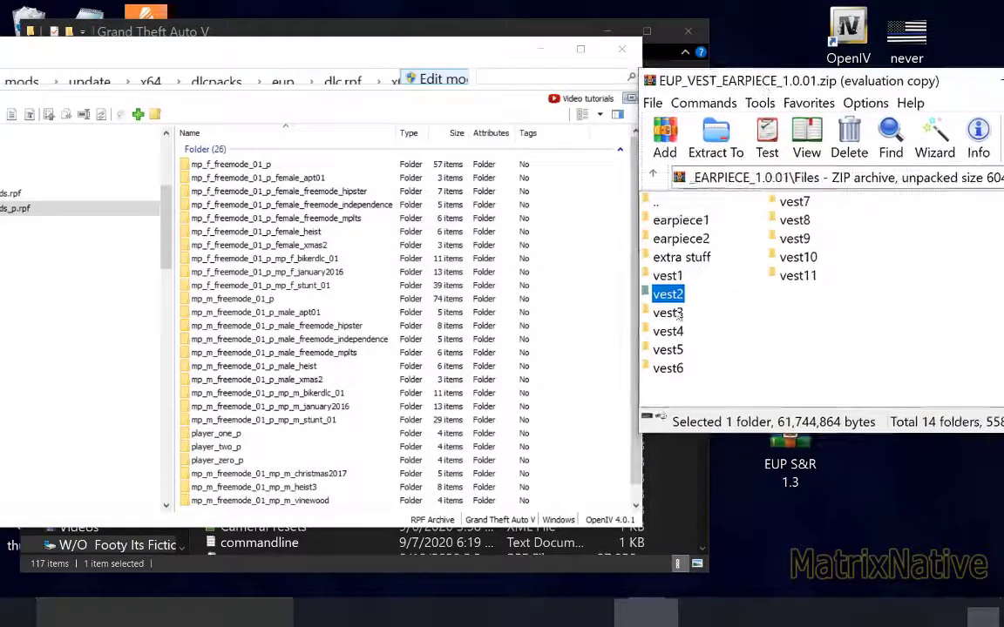
Step: Preview vest3.jpg in the vest3 folder, copy setup2's mp_m_freemode_01_mp_m_vinewood folder into eup_componentpeds_p.rpf and return to Files
double_click(672, 313)
double_click(679, 257)
left_click(794, 127)
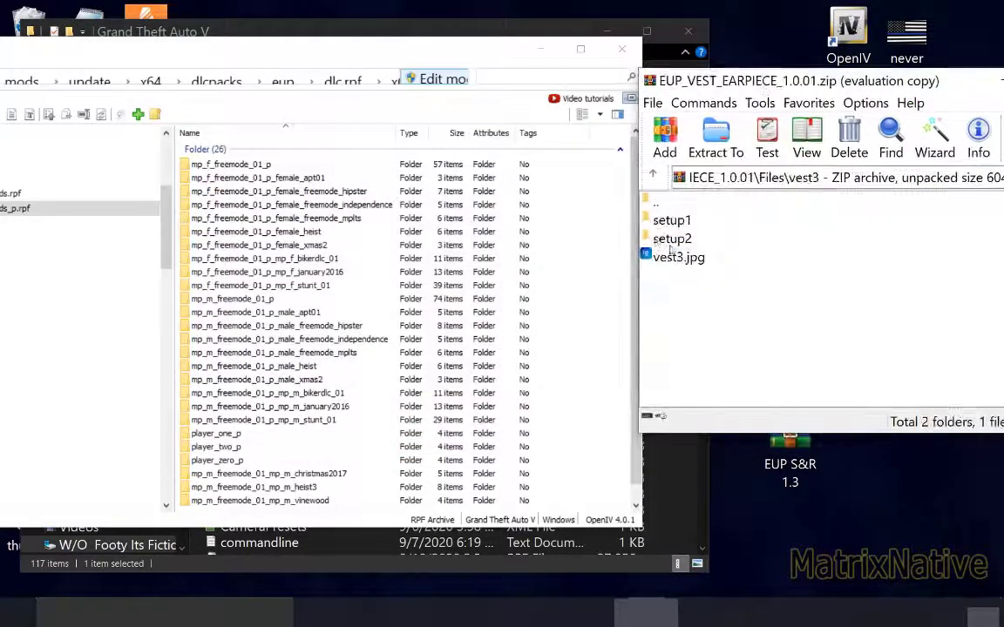
double_click(669, 239)
left_click_drag(697, 221, 599, 303)
double_click(653, 175)
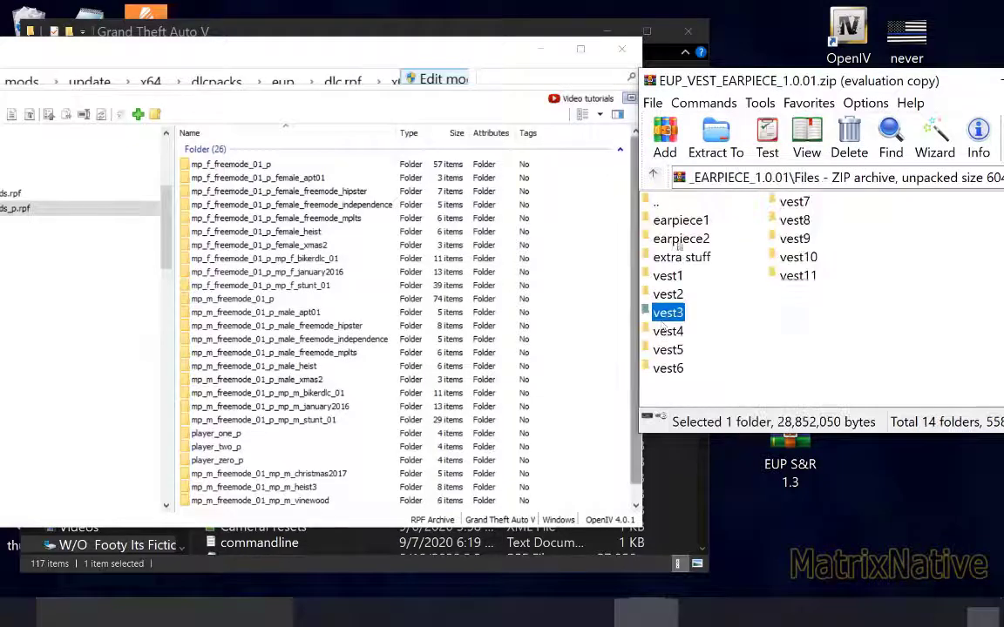
Step: Preview vest4.jpg in the vest4 folder, copy setup1 size2's mp_m_freemode_01_mp_m_vinewood folder into eup_componentpeds_p.rpf and return to Files
double_click(668, 332)
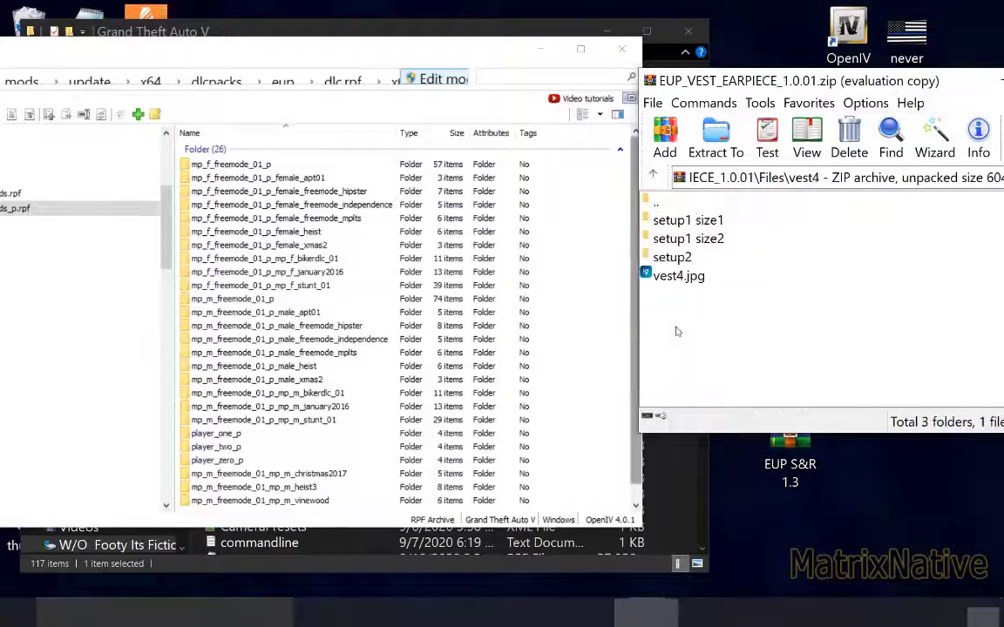
double_click(660, 276)
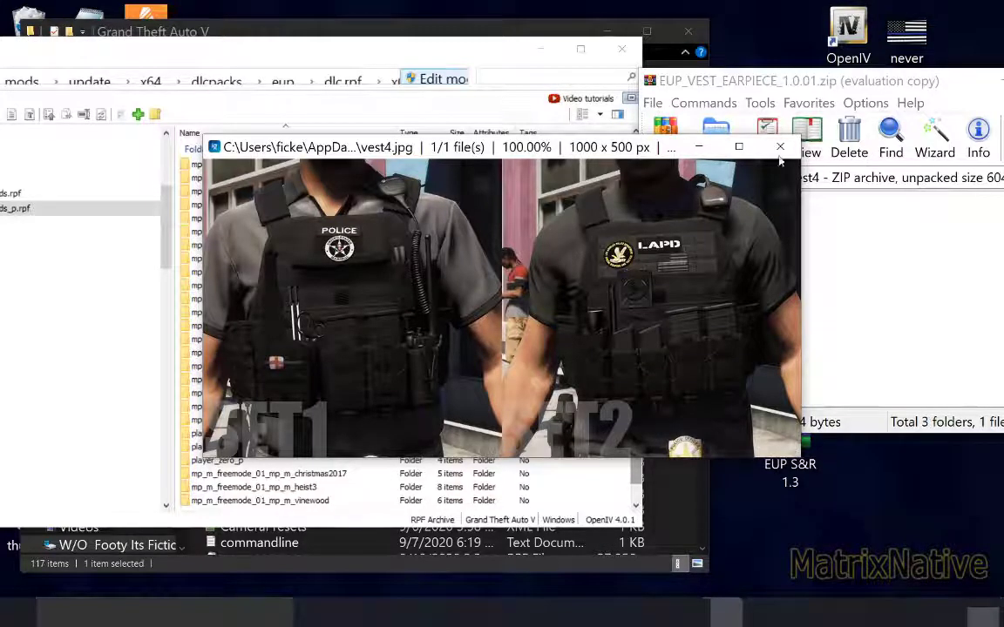
left_click(700, 146)
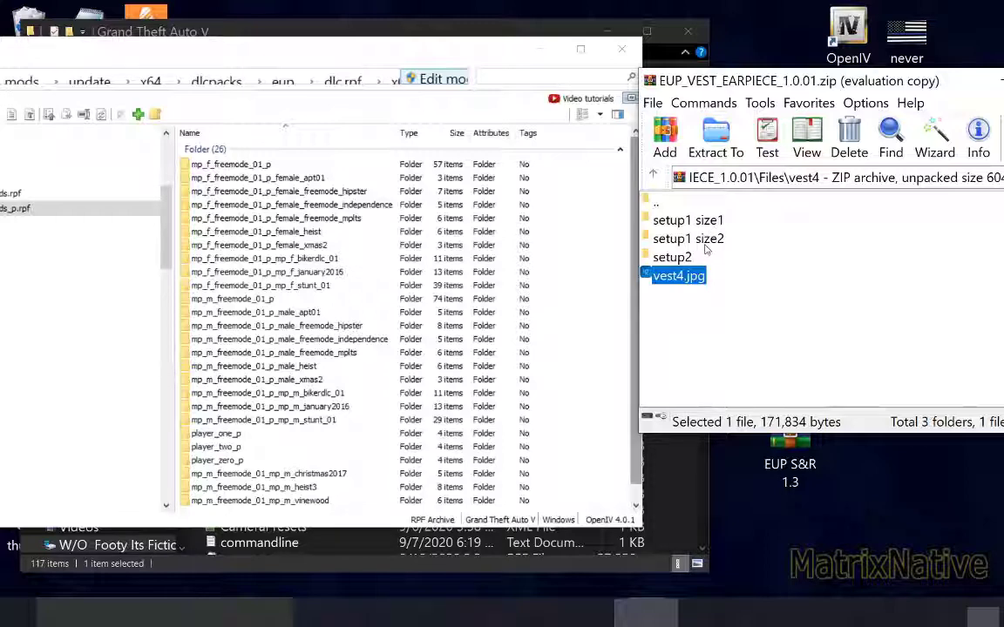
double_click(704, 242)
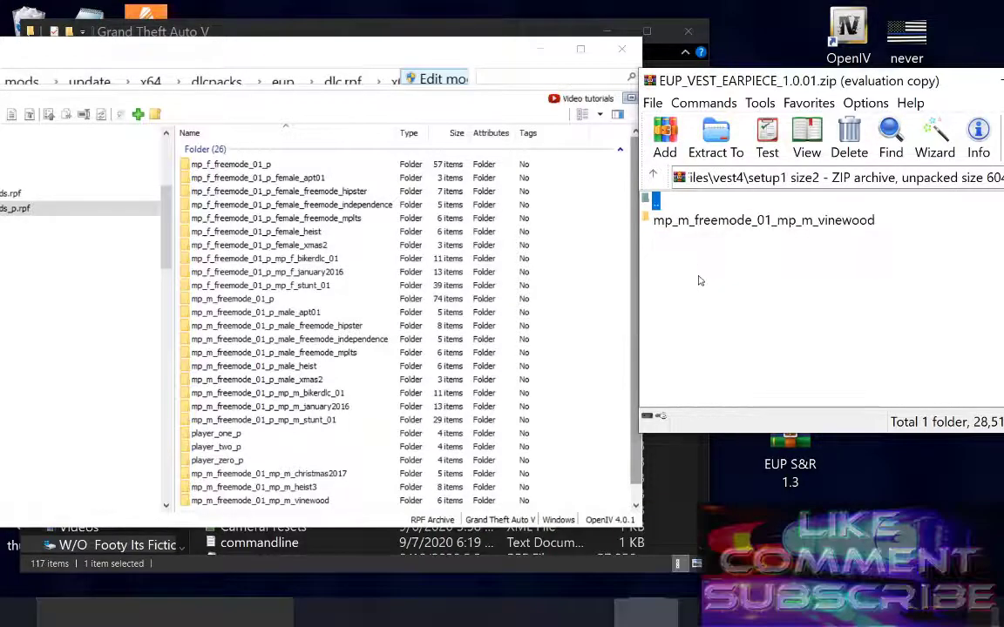
left_click_drag(694, 223, 593, 321)
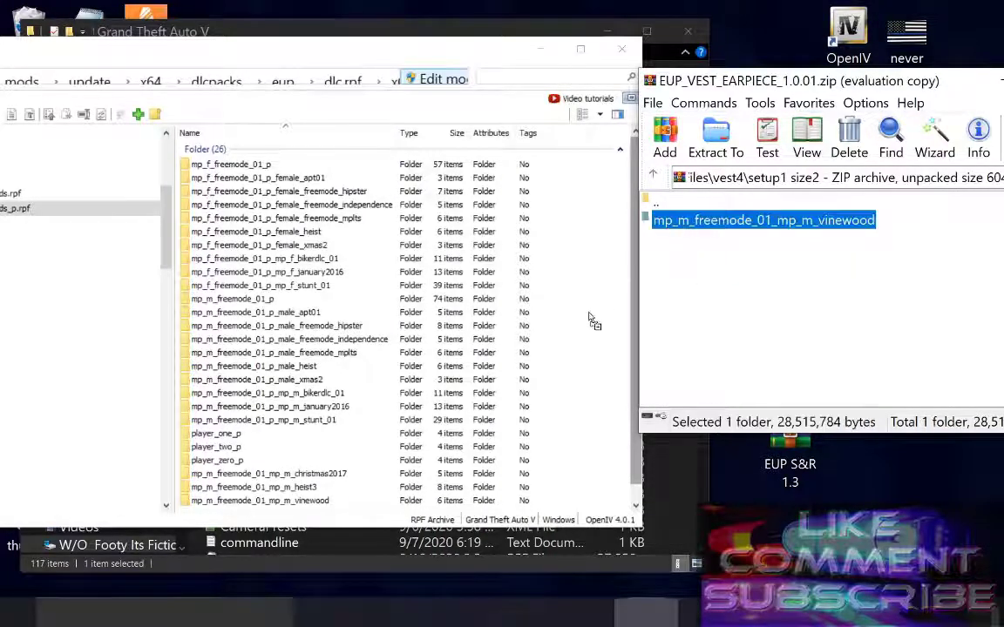
left_click(652, 175)
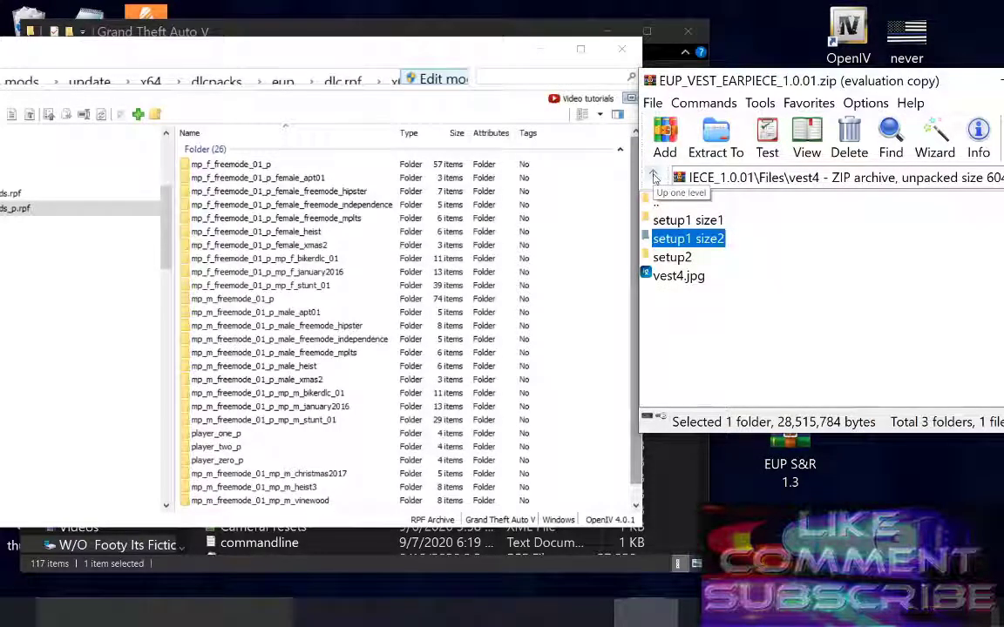
left_click(654, 176)
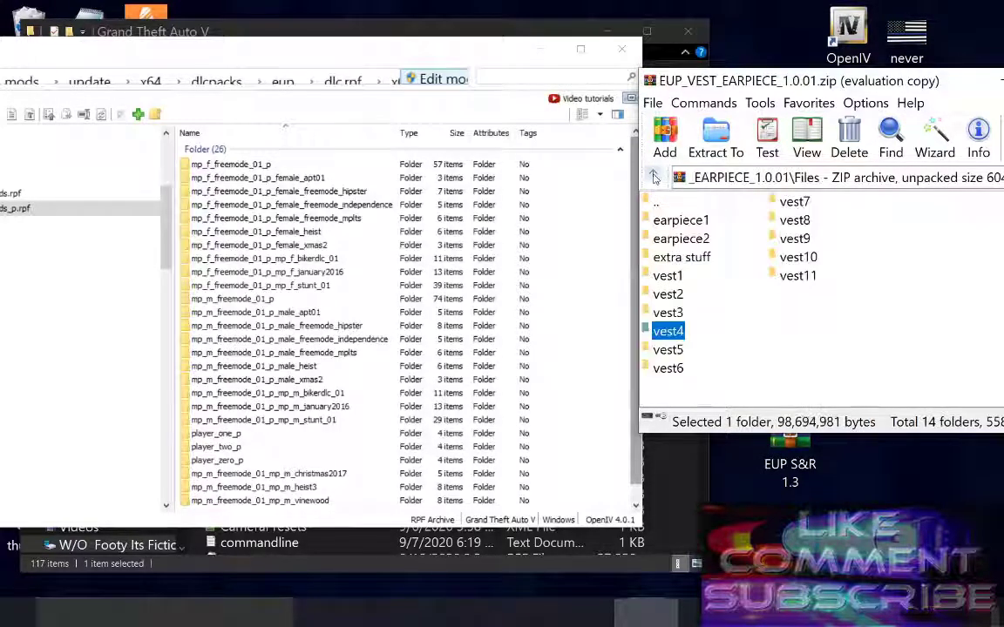
Step: Open the vest5 folder, check its setup folders and preview vest5.jpg
double_click(670, 350)
double_click(679, 258)
left_click(633, 148)
double_click(680, 239)
left_click(677, 220)
left_click(653, 176)
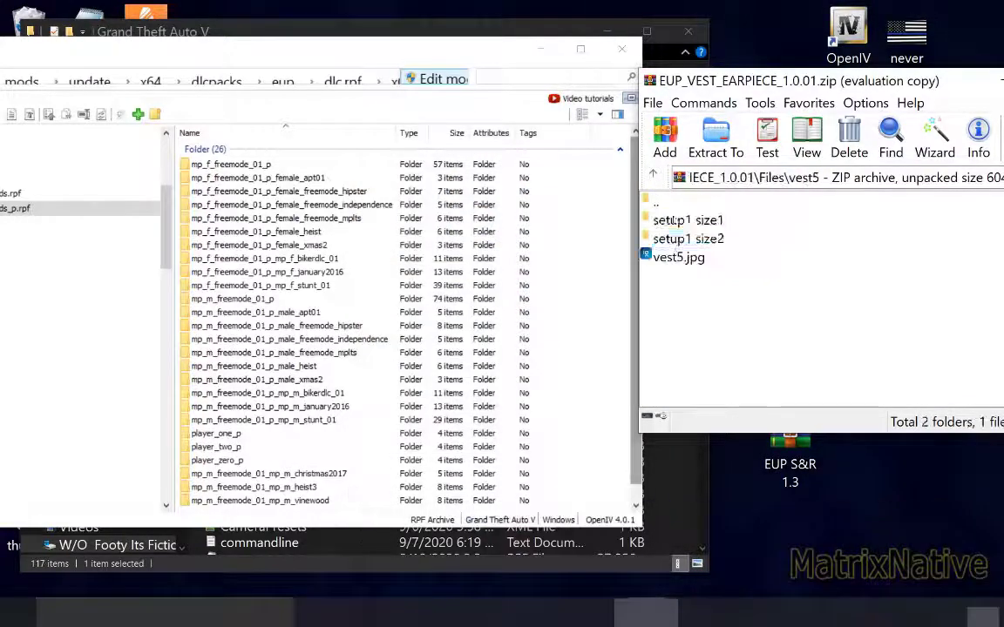
double_click(677, 221)
left_click(652, 176)
left_click(656, 346)
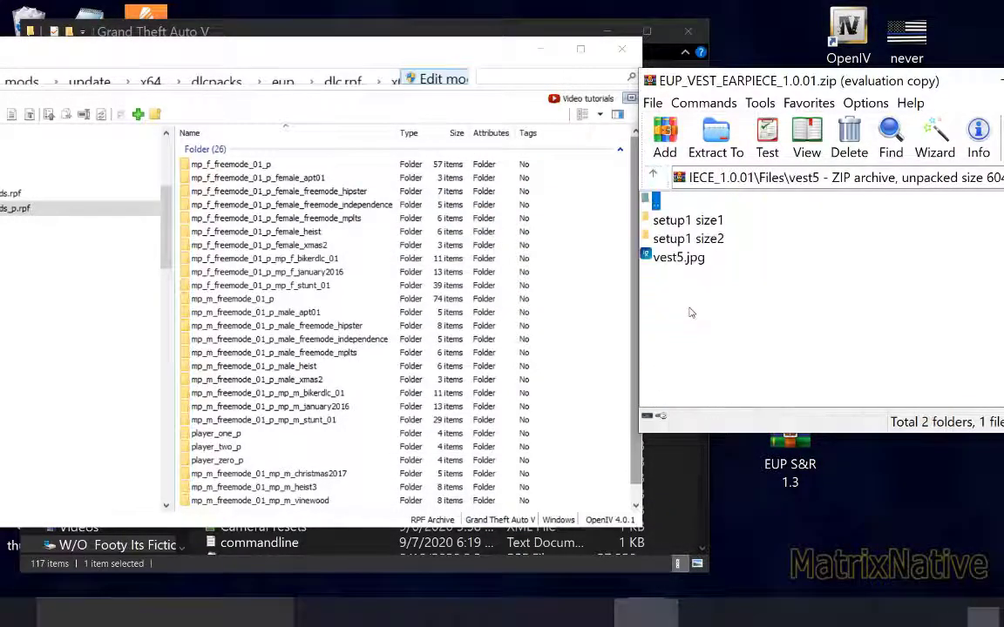
double_click(671, 260)
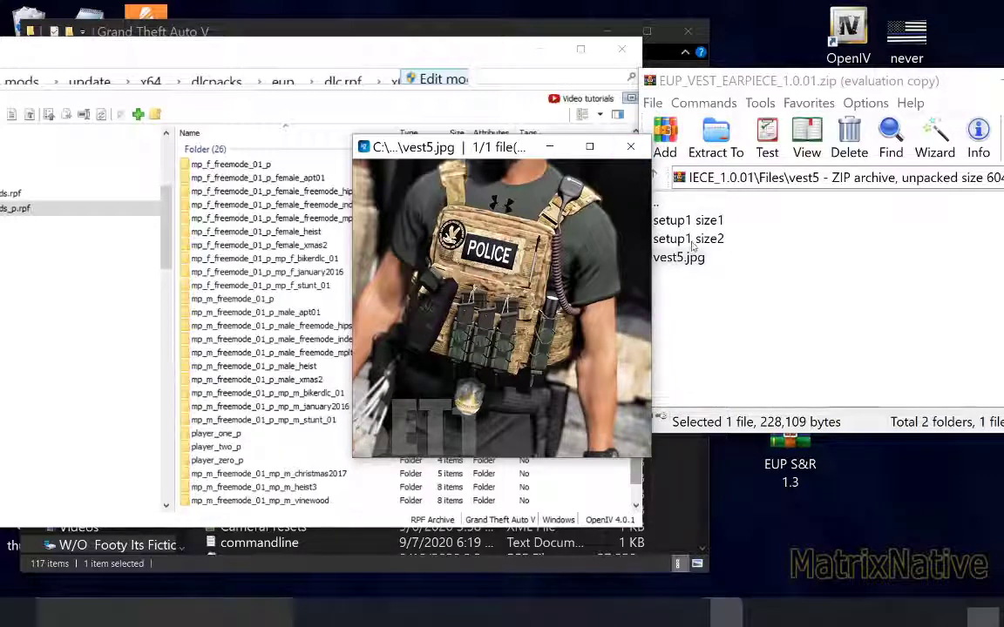
left_click(630, 147)
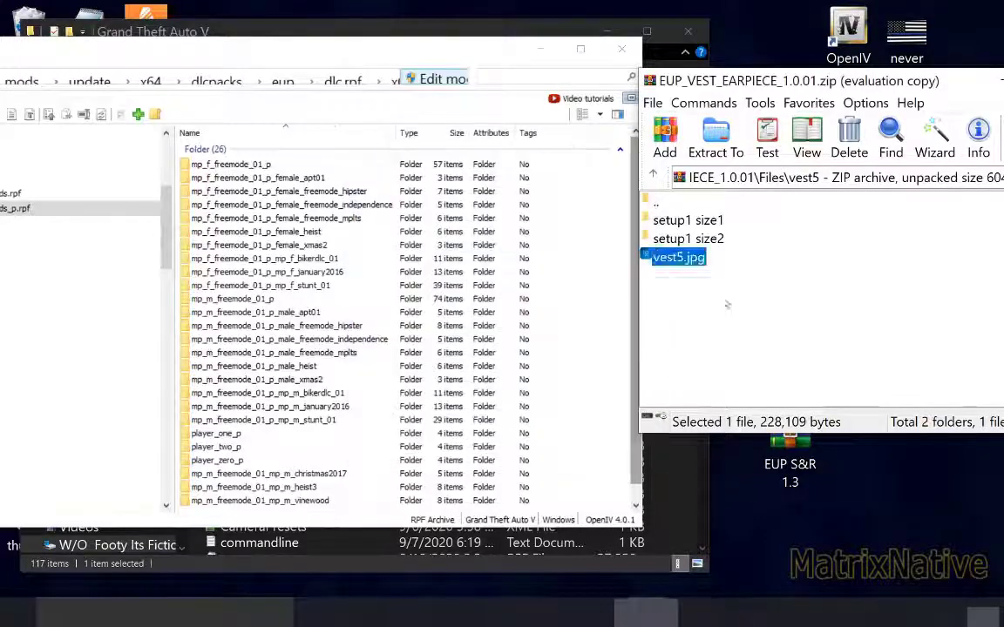
Step: Copy the mp_m_freemode_01_mp_m_vinewood folder from vest5's setup1 size2 into eup_componentpeds_p.rpf and return to the Files folder
double_click(685, 235)
double_click(656, 202)
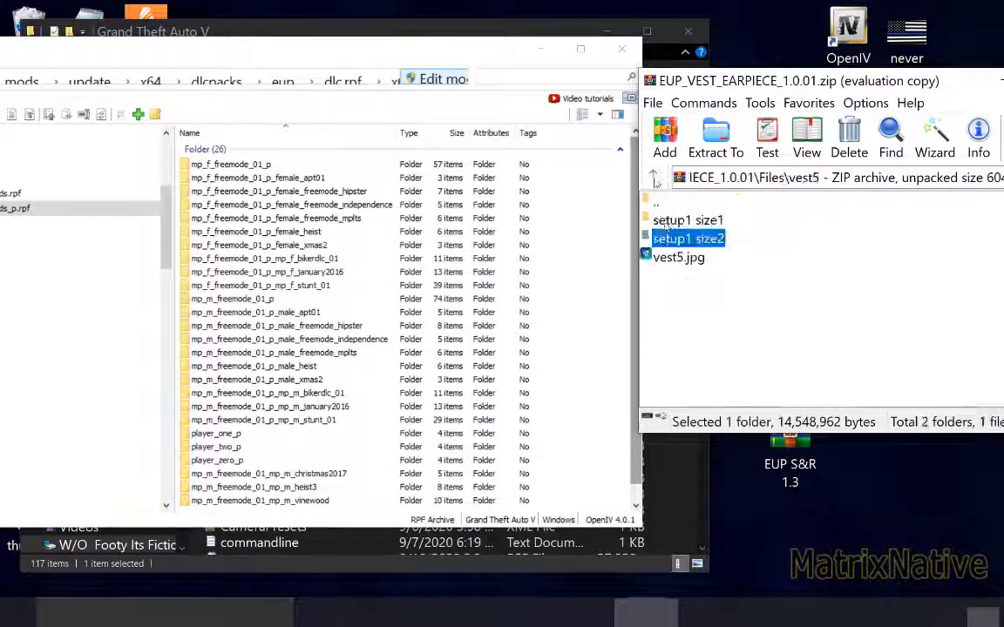
double_click(656, 201)
Step: Open the vest6 folder and preview the vest setups in vest6.jpg
double_click(677, 348)
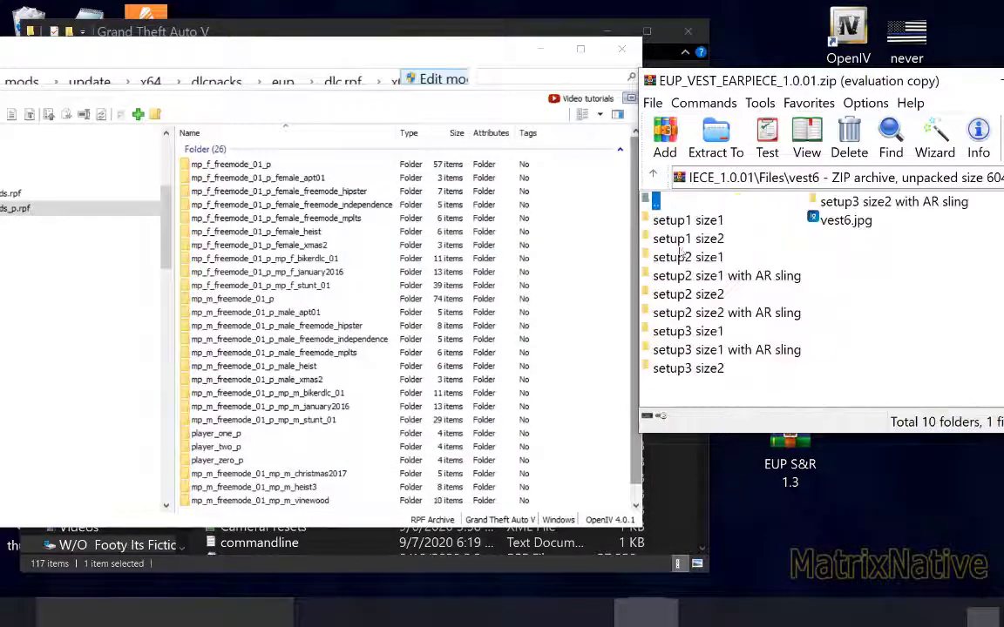
double_click(843, 221)
left_click(930, 146)
double_click(656, 201)
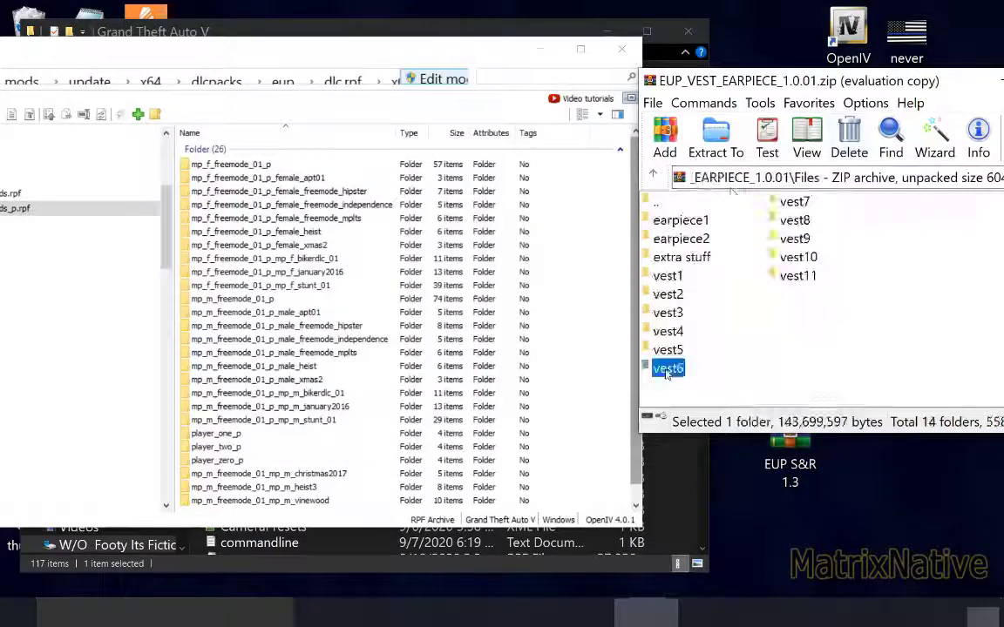
double_click(667, 370)
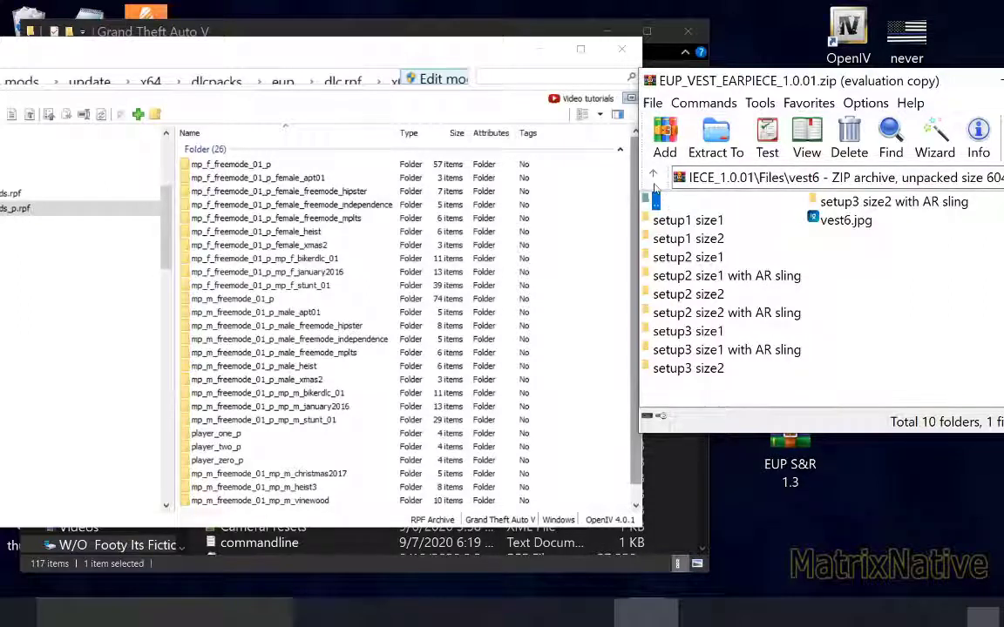
double_click(841, 220)
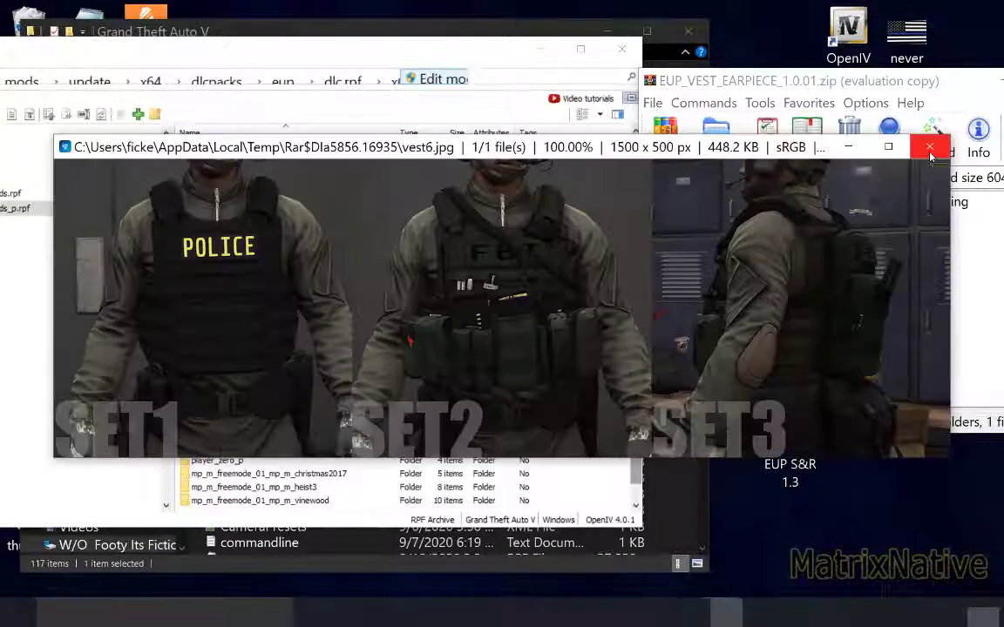
key("Escape")
Step: Copy the mp_m_freemode_01_mp_m_vinewood folder from vest6's setup2 size2 with AR sling into eup_componentpeds_p.rpf and return to Files
double_click(688, 313)
key("BackSpace")
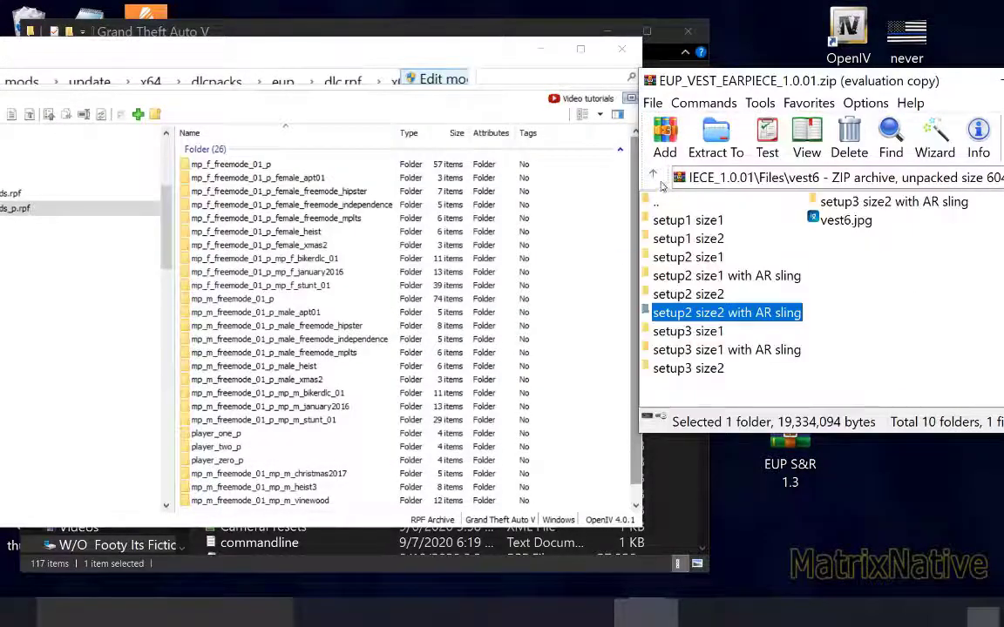
key("BackSpace")
Step: Open the vest7 folder, preview its sets in vest7.jpg and open setup2
left_click(795, 204)
double_click(800, 209)
double_click(681, 258)
left_click(862, 318)
double_click(673, 239)
left_click_drag(575, 147, 477, 149)
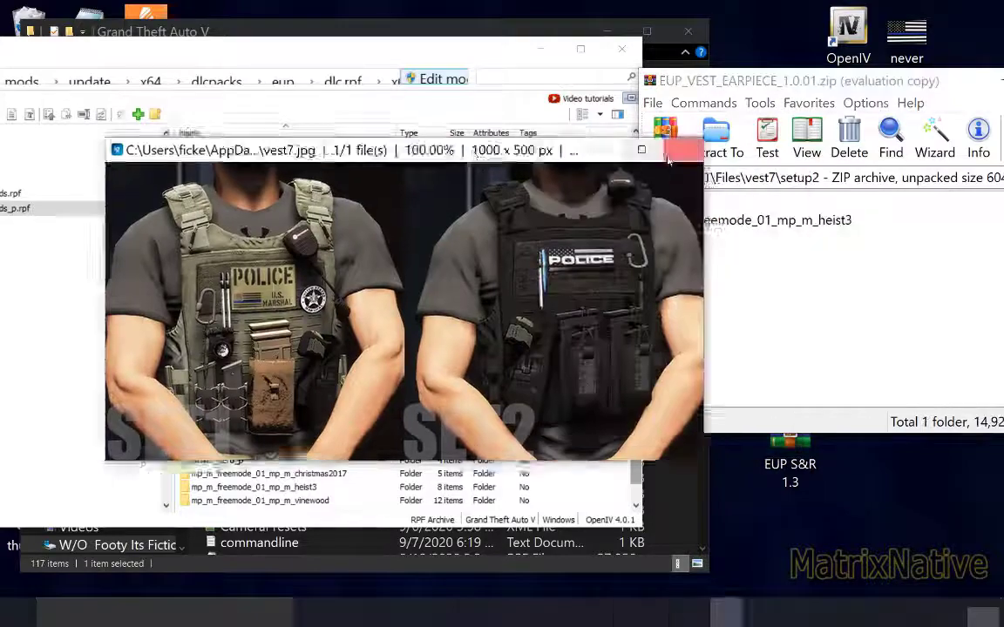
left_click(683, 149)
Step: Copy the mp_m_freemode_01_mp_m_heist3 folder from vest7's setup2 into eup_componentpeds_p.rpf and return to the Files folder
double_click(704, 222)
key("BackSpace")
key("BackSpace")
key("BackSpace")
Step: Preview vest8.jpg, copy vest8's mp_m_freemode_01_mp_m_january2016 folder into eup_componentpeds_p.rpf and return to Files
double_click(731, 217)
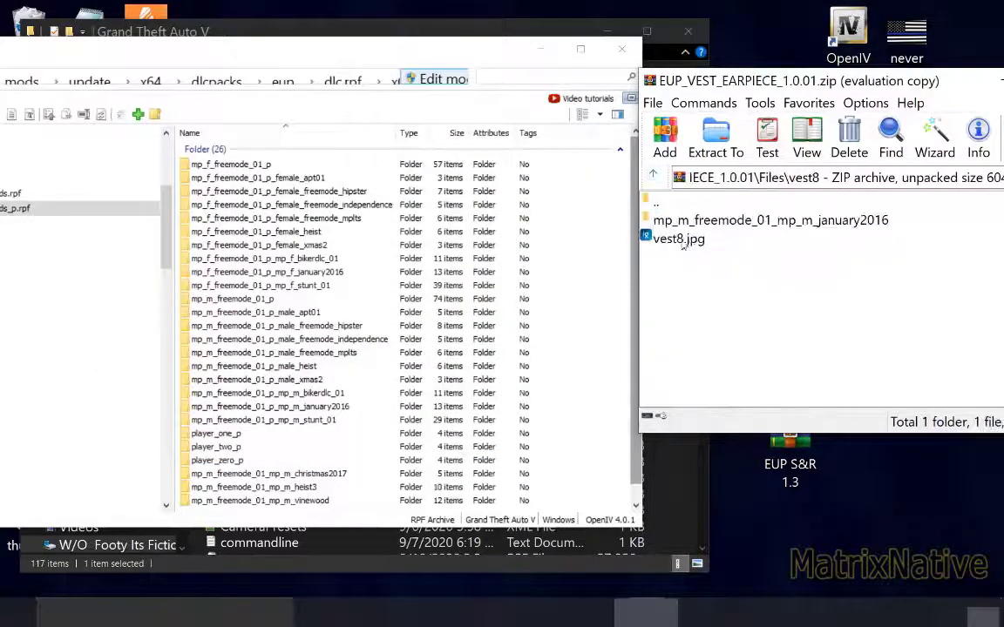
double_click(679, 238)
left_click(631, 148)
double_click(654, 244)
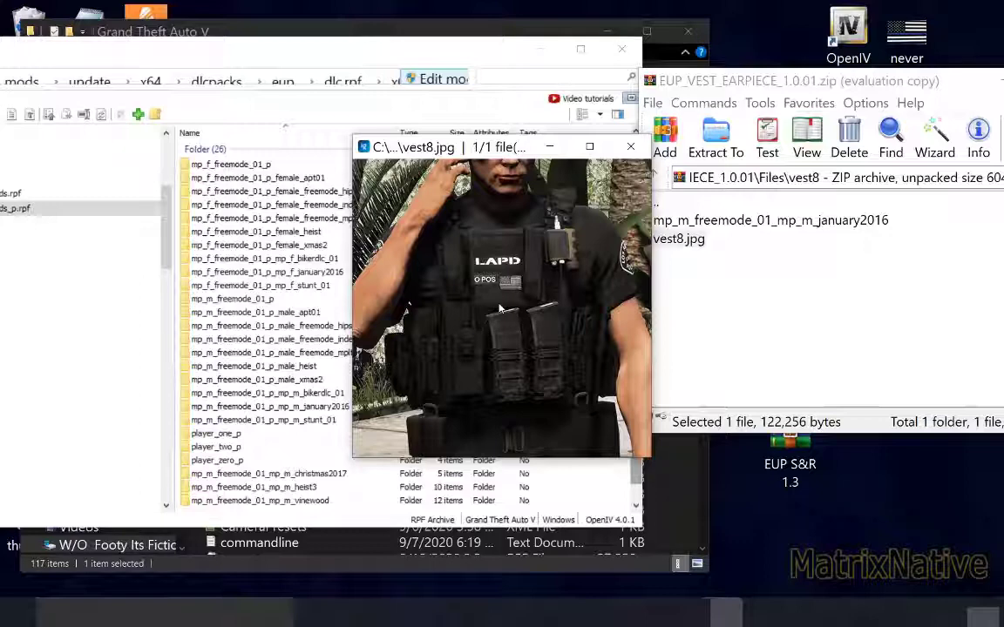
left_click(630, 146)
left_click(662, 222)
double_click(656, 202)
Step: Open the vest9 folder, preview vest9.jpg and return to Files
double_click(800, 238)
double_click(667, 257)
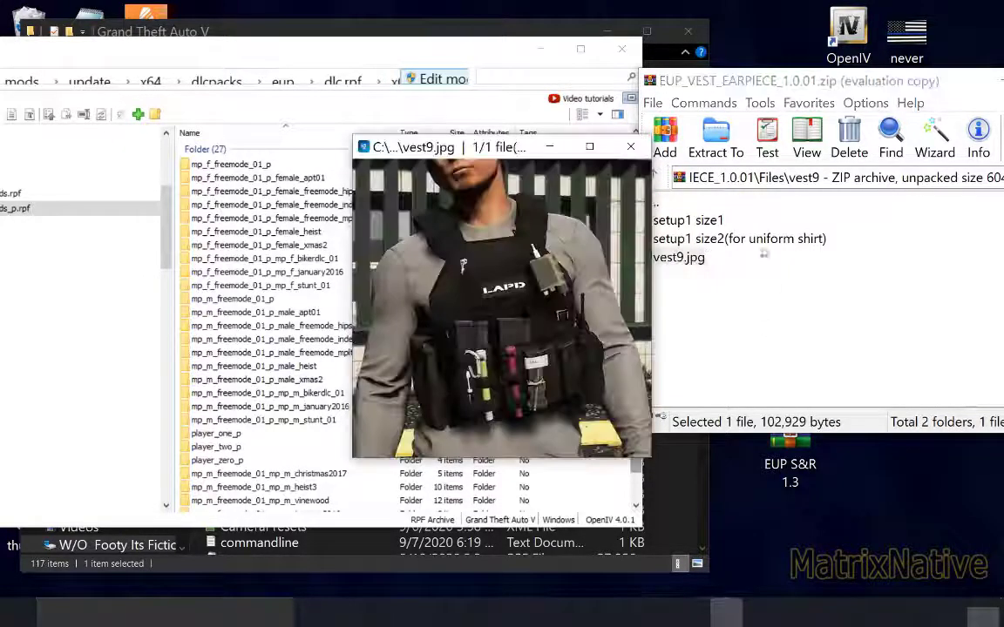
left_click(633, 145)
double_click(656, 202)
Step: Open the vest10 folder and preview vest10.jpg
double_click(801, 257)
double_click(667, 240)
left_click(633, 145)
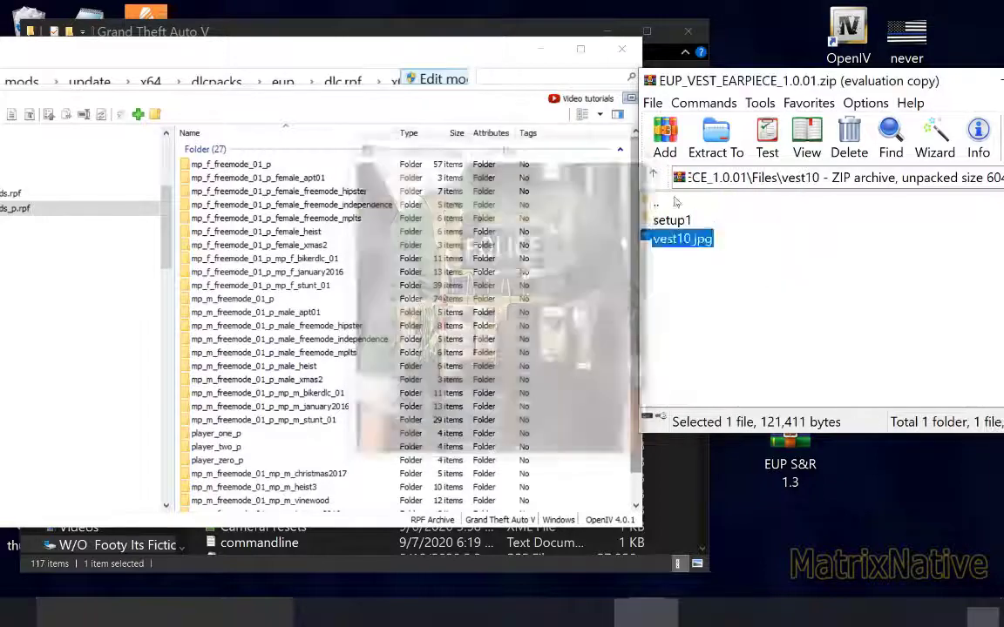
Step: Copy the component folder from vest10's setup1 into eup_componentpeds_p.rpf and return to Files
double_click(666, 222)
left_click_drag(697, 220, 557, 261)
double_click(656, 203)
double_click(656, 202)
Step: Open the vest11 folder and preview the sets in vest11.jpg
double_click(798, 277)
double_click(672, 238)
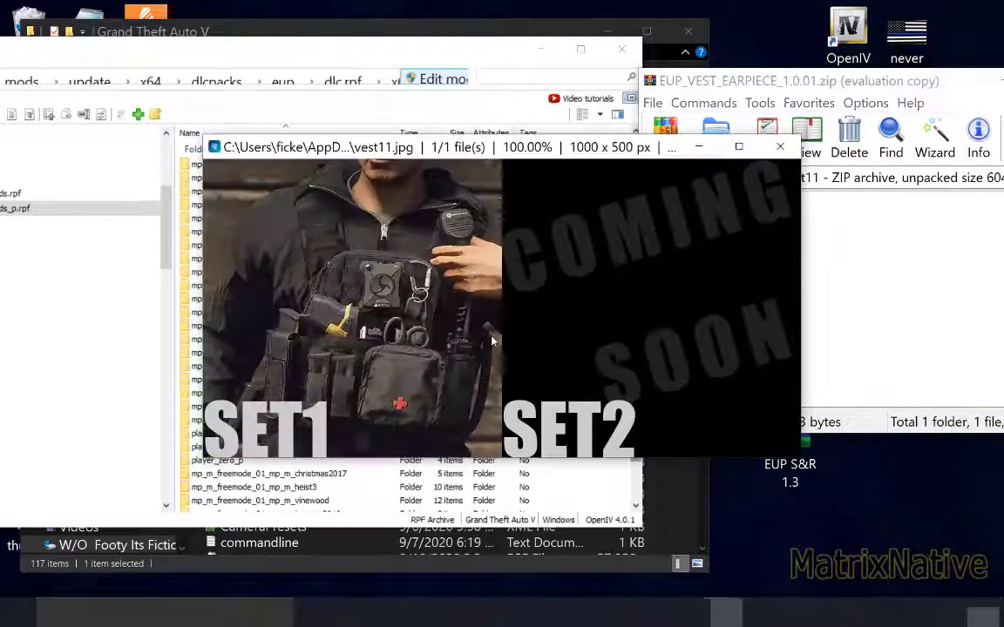
scroll(496, 296, "up", 1)
key("Escape")
double_click(656, 202)
double_click(797, 277)
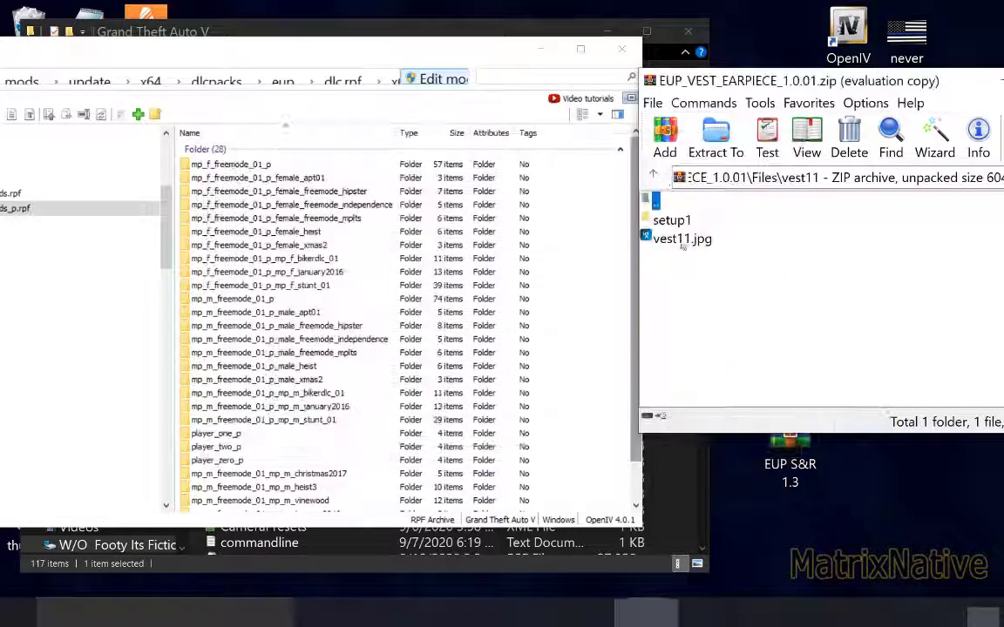
double_click(682, 239)
left_click(934, 325)
Step: Copy the mp_m_freemode_01_mp_m_vinewood folder from vest11's setup1 into eup_componentpeds_p.rpf
double_click(672, 221)
left_click(592, 297)
key("Escape")
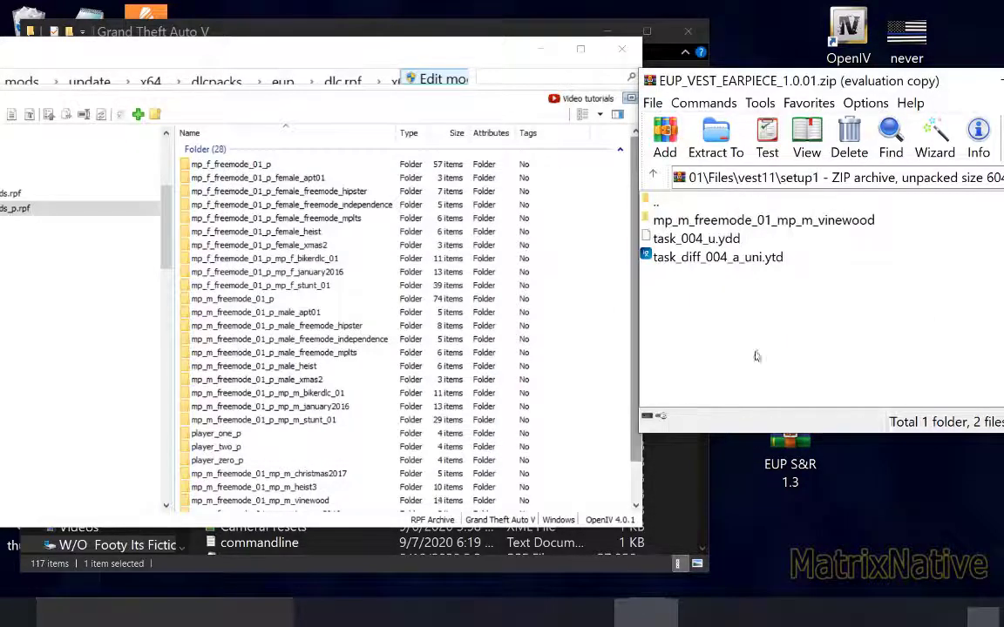
Step: Go back up to the root of the EUP_VEST_EARPIECE_1.0.01 archive and close it
left_click_drag(767, 80, 655, 99)
left_click(537, 196)
left_click(538, 196)
left_click(538, 196)
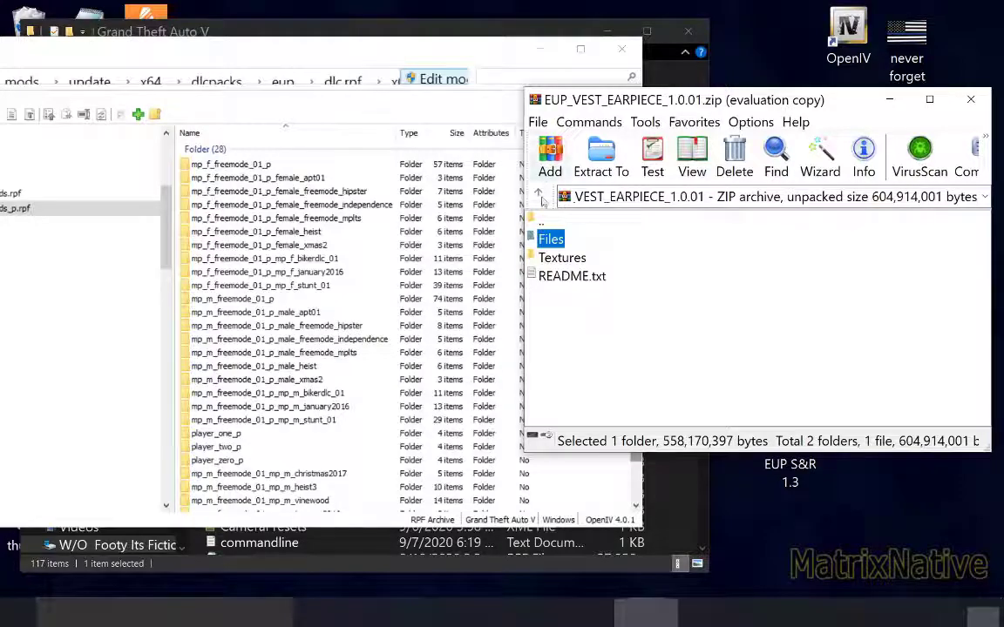
left_click(537, 196)
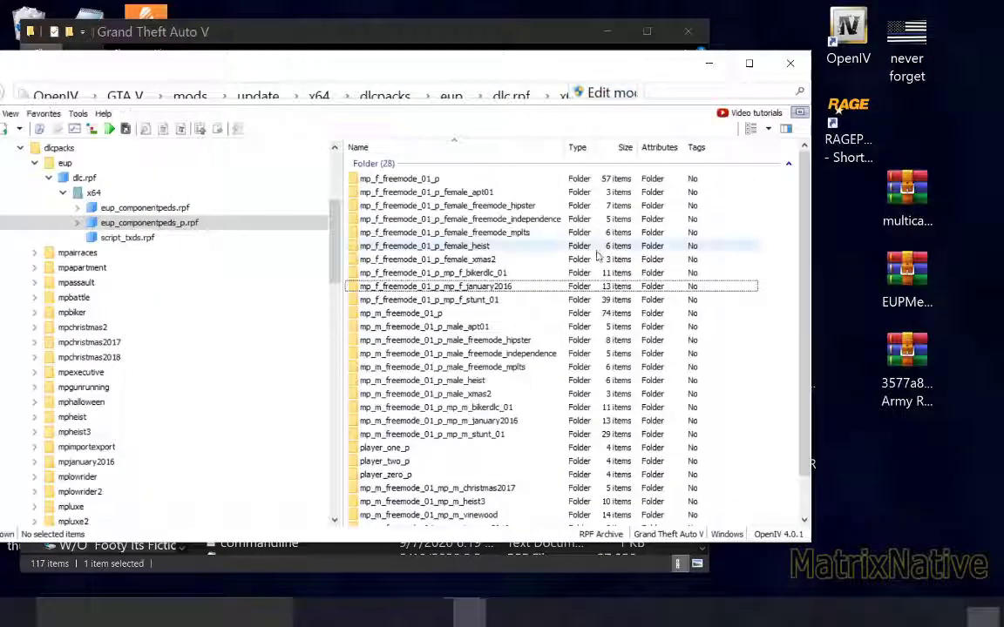
Step: Clear the OpenIV and Grand Theft Auto V folder windows away to get back to the desktop
left_click(710, 63)
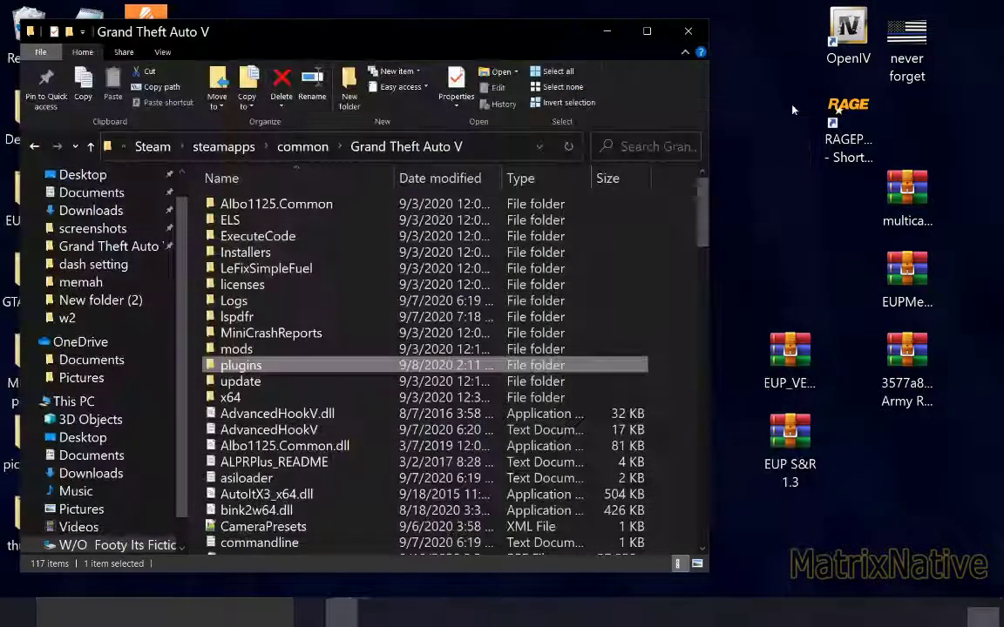
right_click(843, 112)
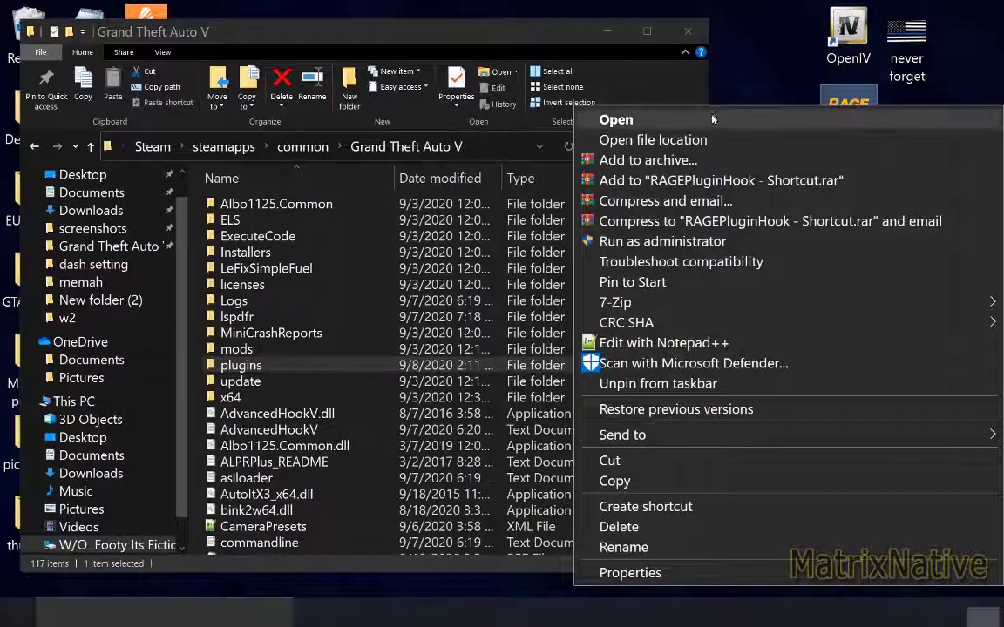
left_click(701, 34)
right_click(811, 122)
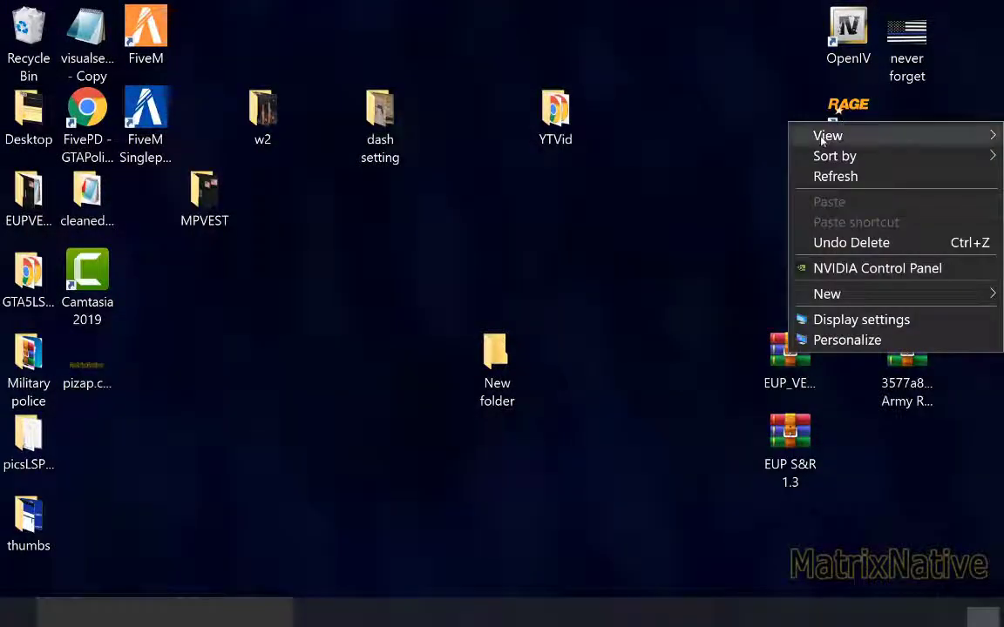